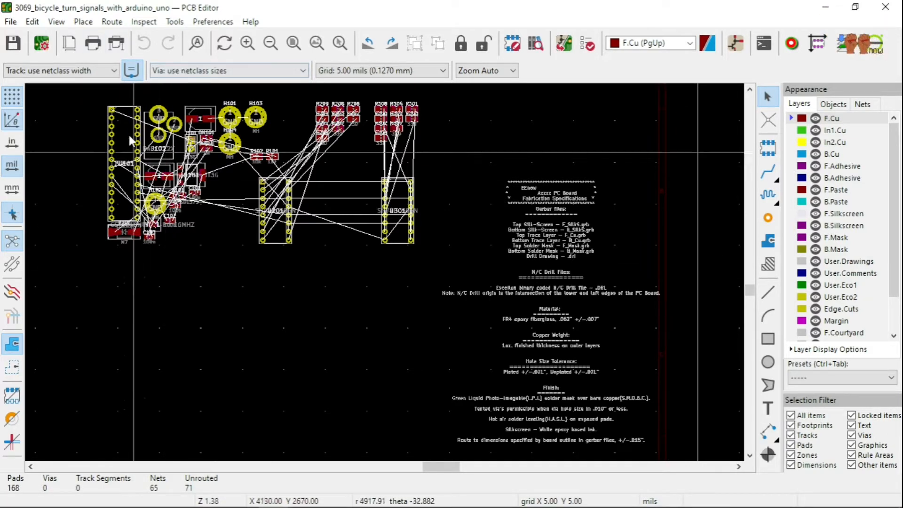
Switch to the Schematic Editor and examine the root sheet's power supply, ZU101 microcontroller wiring and the two hierarchical sheet blocks.
{"action": "left_click", "coordinate": [736, 45]}
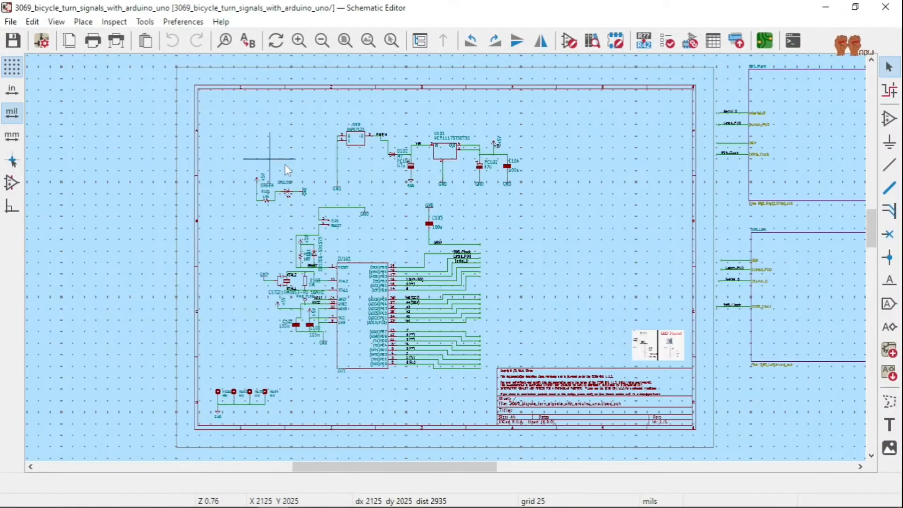
{"action": "scroll", "coordinate": [427, 193], "scroll_direction": "up", "scroll_amount": 2}
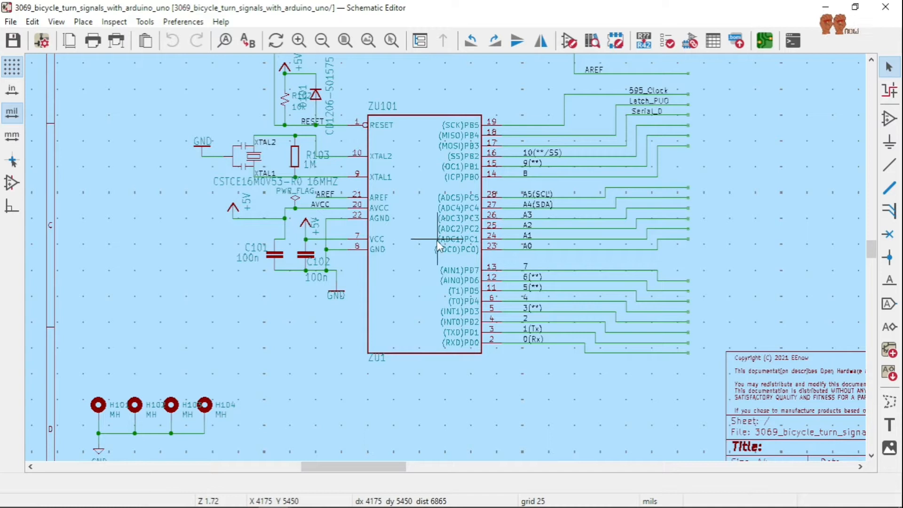
{"action": "scroll", "coordinate": [445, 258], "scroll_direction": "up", "scroll_amount": 1}
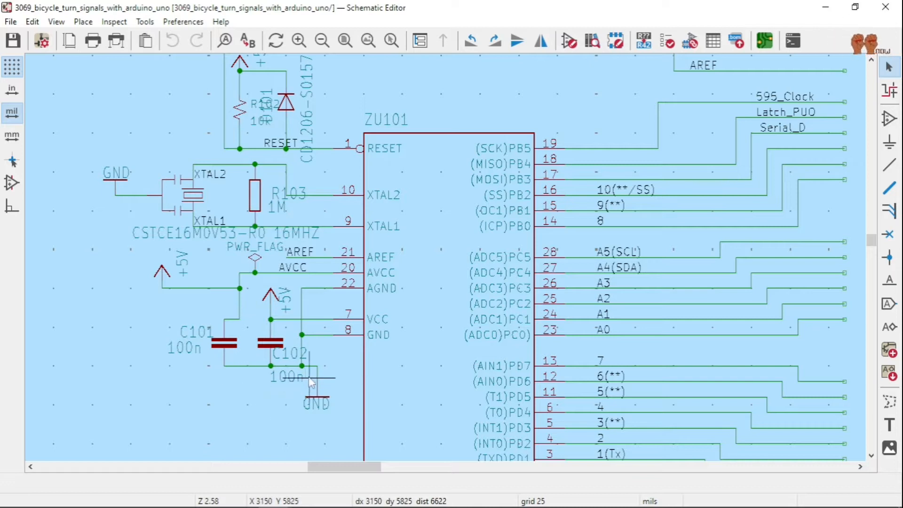
{"action": "scroll", "coordinate": [426, 257], "scroll_direction": "down", "scroll_amount": 2}
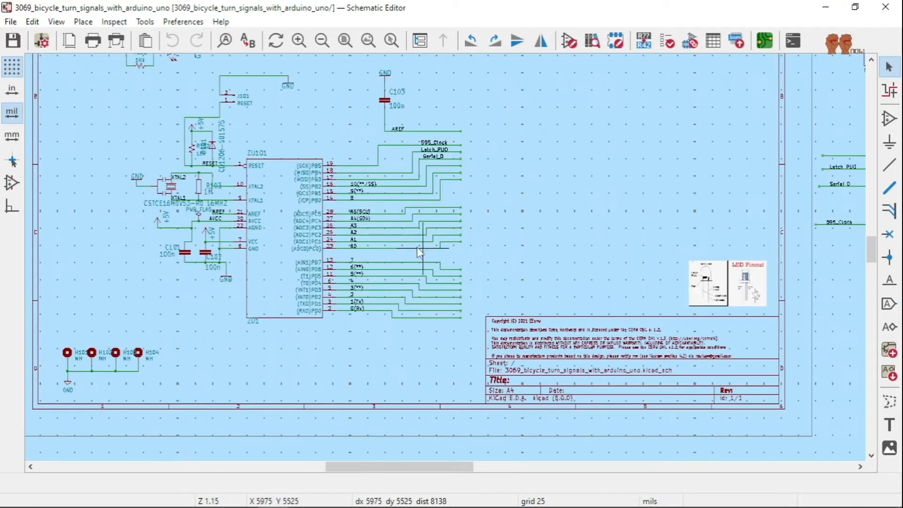
{"action": "scroll", "coordinate": [325, 87], "scroll_direction": "up", "scroll_amount": 1}
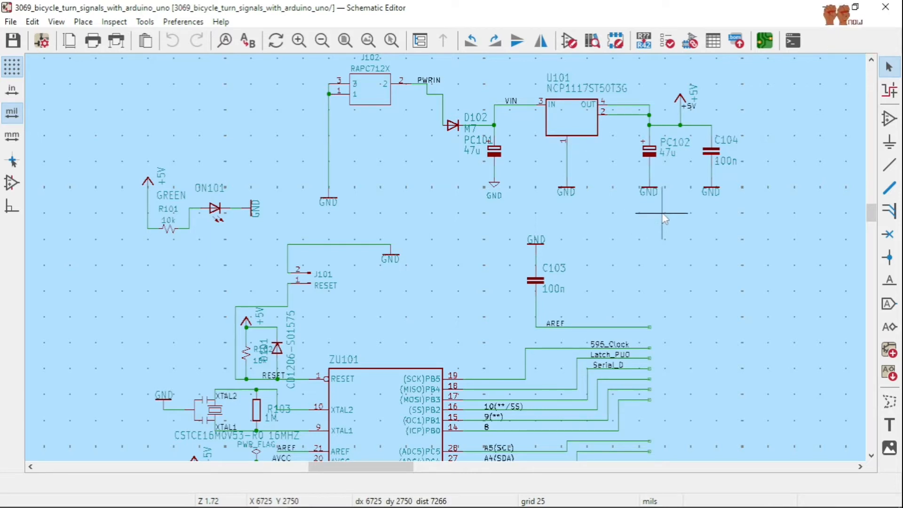
{"action": "scroll", "coordinate": [659, 213], "scroll_direction": "down", "scroll_amount": 1}
{"action": "scroll", "coordinate": [446, 263], "scroll_direction": "down", "scroll_amount": 1}
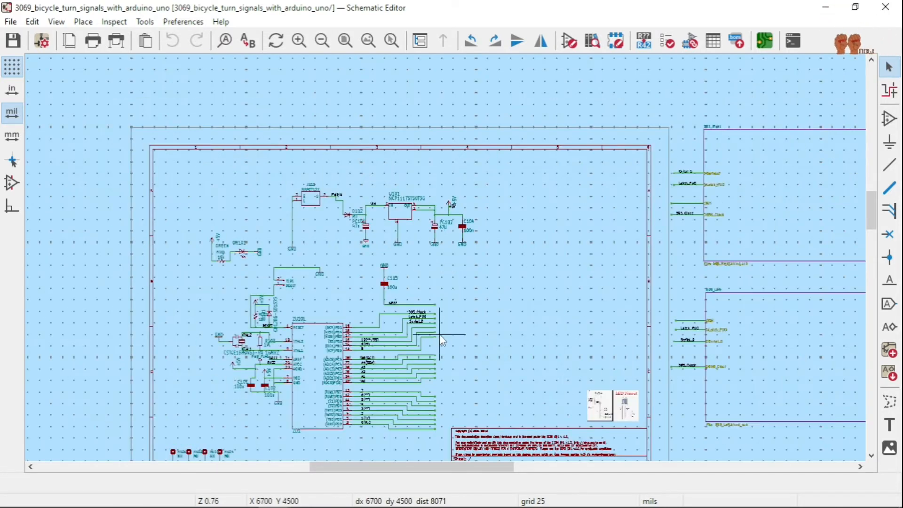
{"action": "scroll", "coordinate": [439, 334], "scroll_direction": "down", "scroll_amount": 1}
{"action": "scroll", "coordinate": [446, 257], "scroll_direction": "up", "scroll_amount": 2}
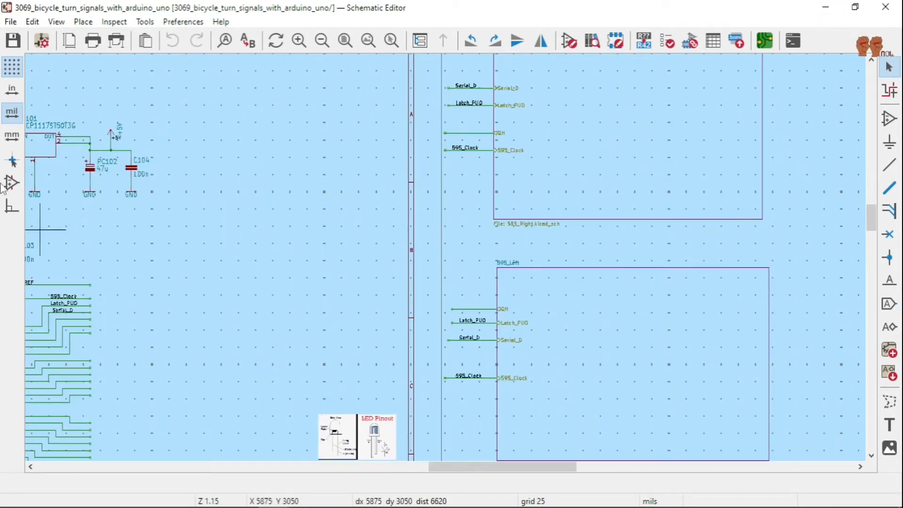
Run the electrical rules check on the schematic, review the full list of violations, and close the checker.
{"action": "left_click", "coordinate": [668, 42]}
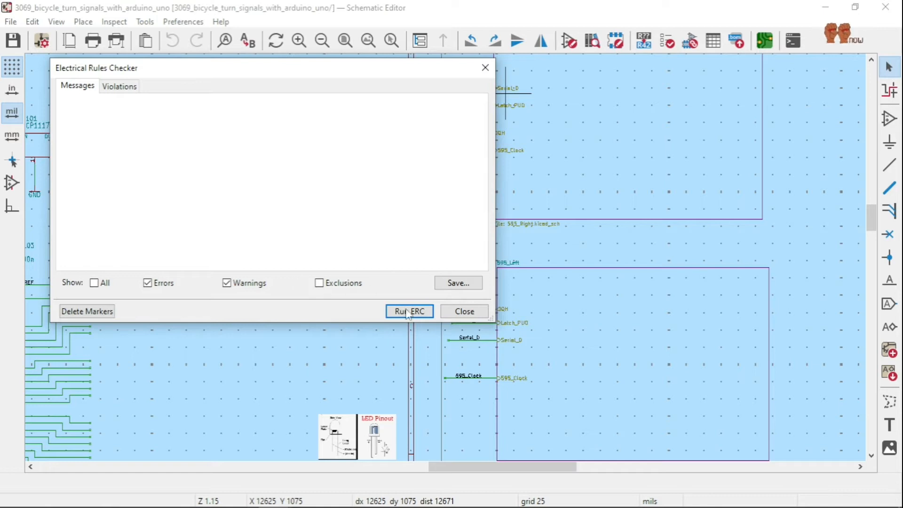
{"action": "left_click", "coordinate": [409, 311]}
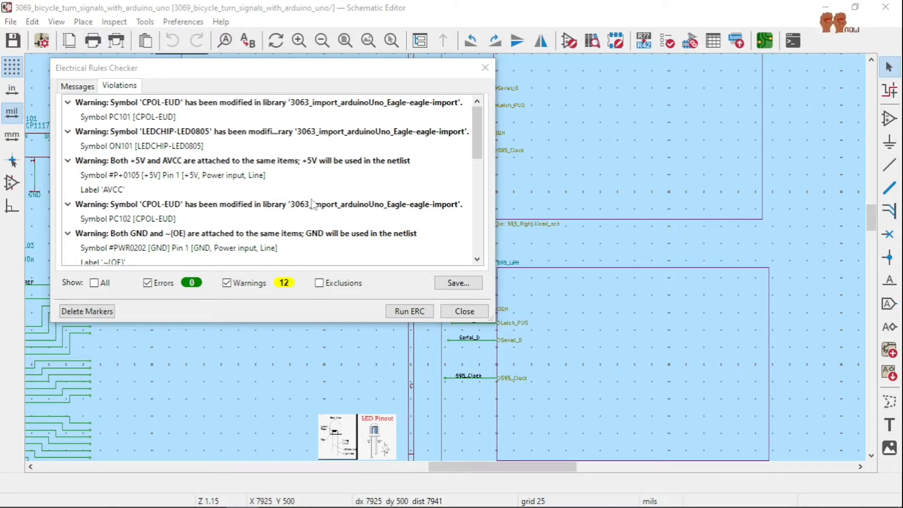
{"action": "scroll", "coordinate": [339, 219], "scroll_direction": "down", "scroll_amount": 7}
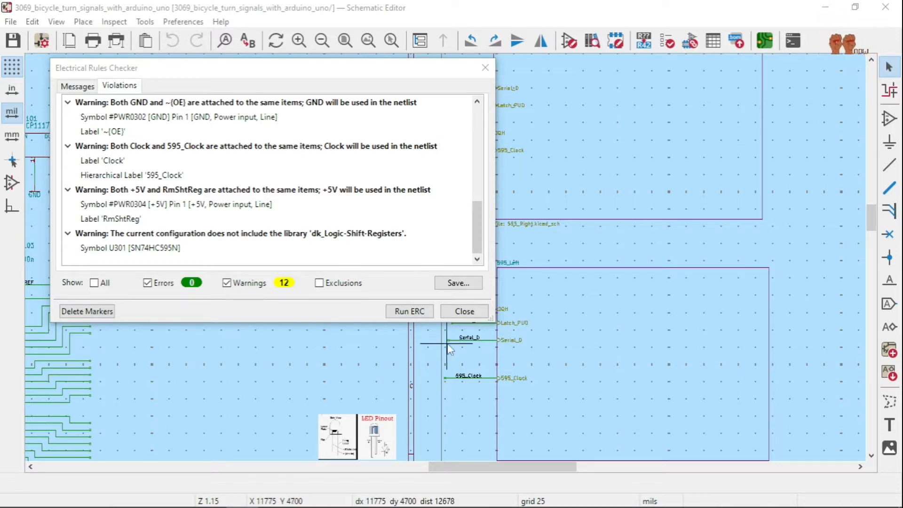
{"action": "left_click", "coordinate": [464, 311]}
Enter the 595_Right hierarchical sheet from the root schematic.
{"action": "scroll", "coordinate": [464, 256], "scroll_direction": "down", "scroll_amount": 2}
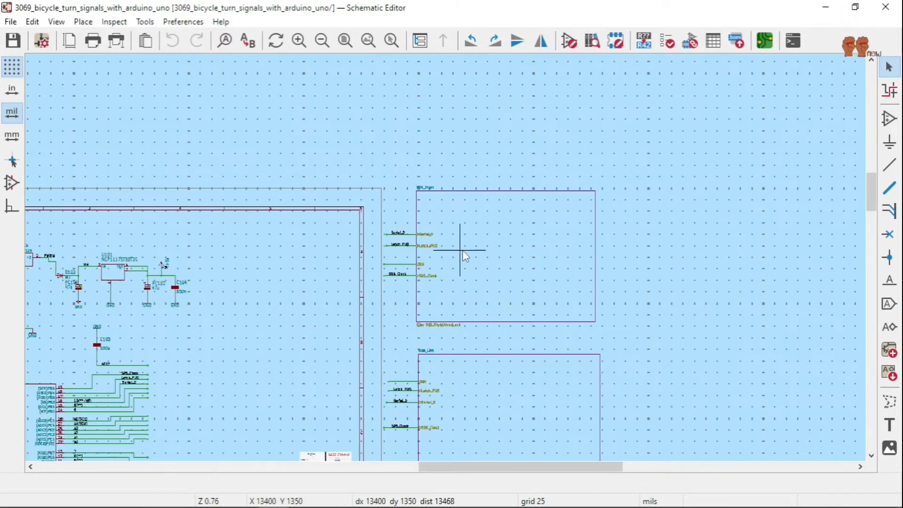
{"action": "scroll", "coordinate": [449, 256], "scroll_direction": "up", "scroll_amount": 4}
{"action": "double_click", "coordinate": [448, 255]}
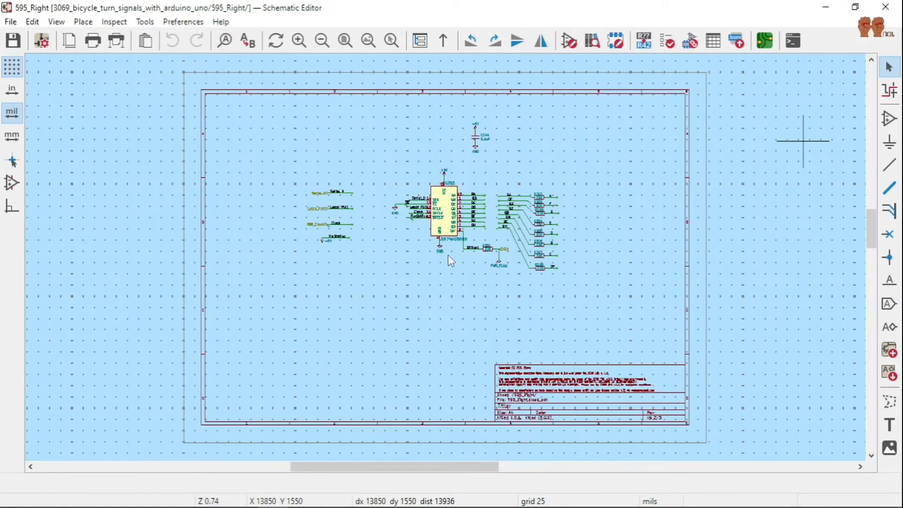
Examine the 595_Right sheet: shift register U201, its input labels, capacitor C201 and the series resistors on the outputs.
{"action": "scroll", "coordinate": [448, 255], "scroll_direction": "up", "scroll_amount": 5}
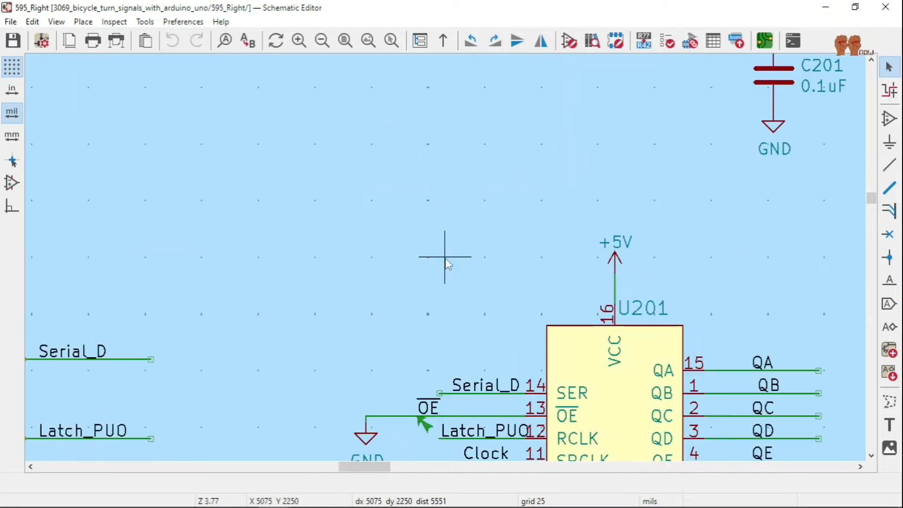
{"action": "scroll", "coordinate": [445, 258], "scroll_direction": "down", "scroll_amount": 2}
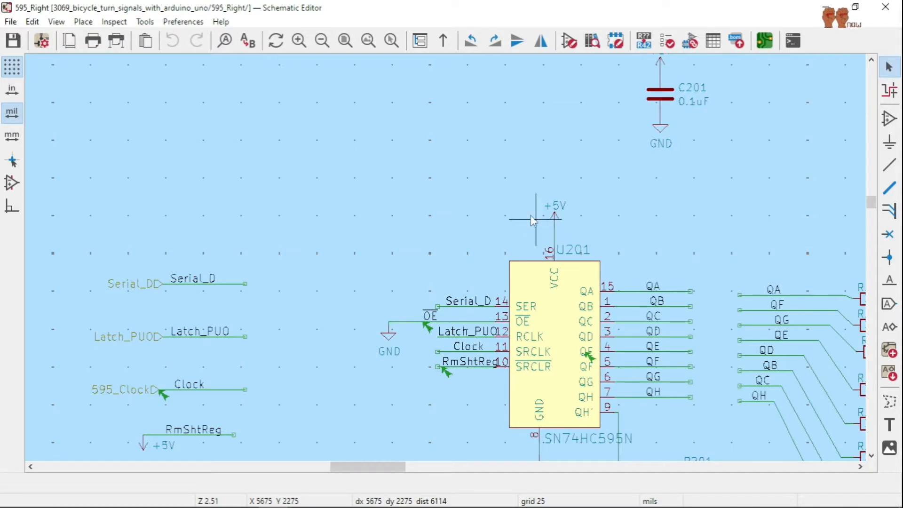
{"action": "scroll", "coordinate": [530, 212], "scroll_direction": "down", "scroll_amount": 2}
{"action": "scroll", "coordinate": [447, 261], "scroll_direction": "up", "scroll_amount": 1}
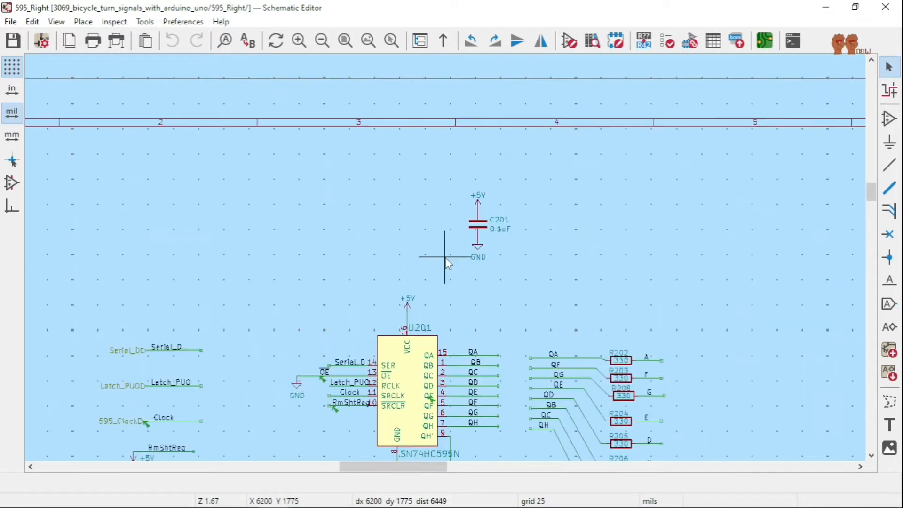
{"action": "scroll", "coordinate": [446, 263], "scroll_direction": "up", "scroll_amount": 1}
{"action": "scroll", "coordinate": [442, 265], "scroll_direction": "down", "scroll_amount": 1}
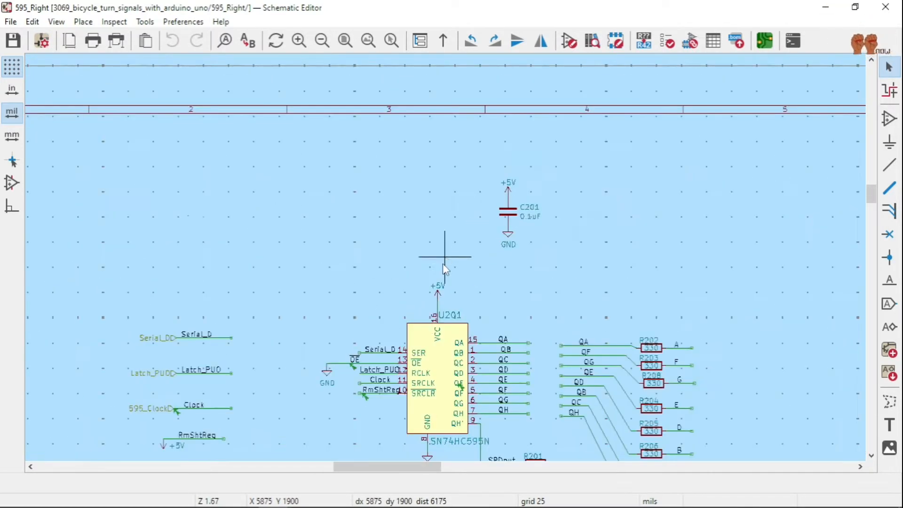
{"action": "scroll", "coordinate": [393, 250], "scroll_direction": "down", "scroll_amount": 1}
{"action": "scroll", "coordinate": [475, 245], "scroll_direction": "up", "scroll_amount": 2}
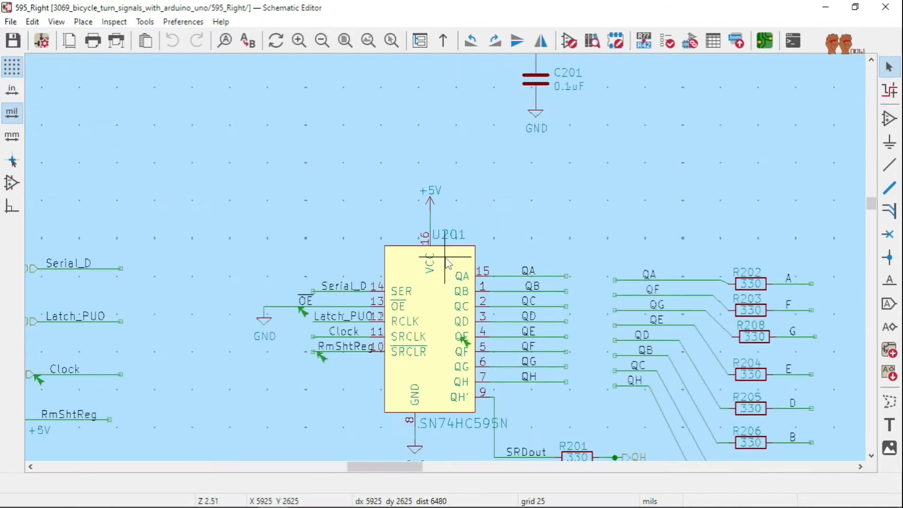
{"action": "scroll", "coordinate": [477, 246], "scroll_direction": "down", "scroll_amount": 1}
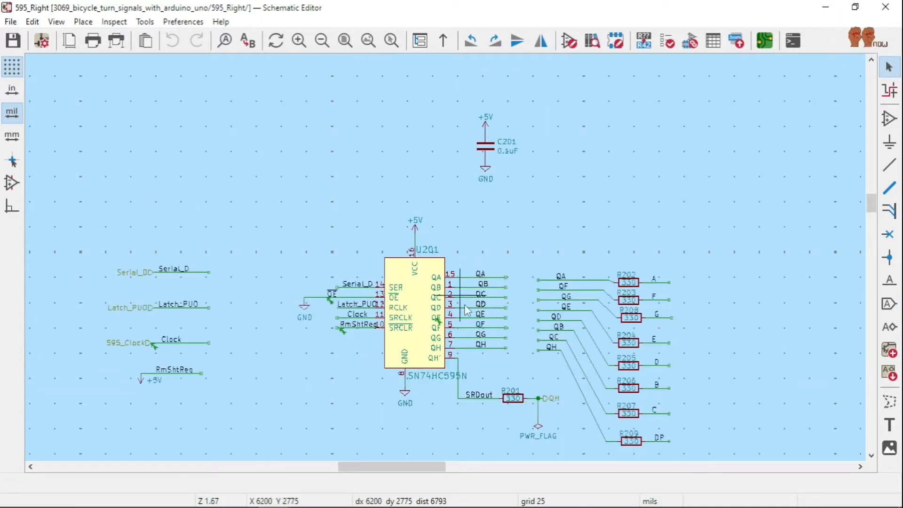
{"action": "scroll", "coordinate": [489, 345], "scroll_direction": "down", "scroll_amount": 1}
{"action": "scroll", "coordinate": [444, 257], "scroll_direction": "up", "scroll_amount": 1}
{"action": "scroll", "coordinate": [444, 258], "scroll_direction": "up", "scroll_amount": 2}
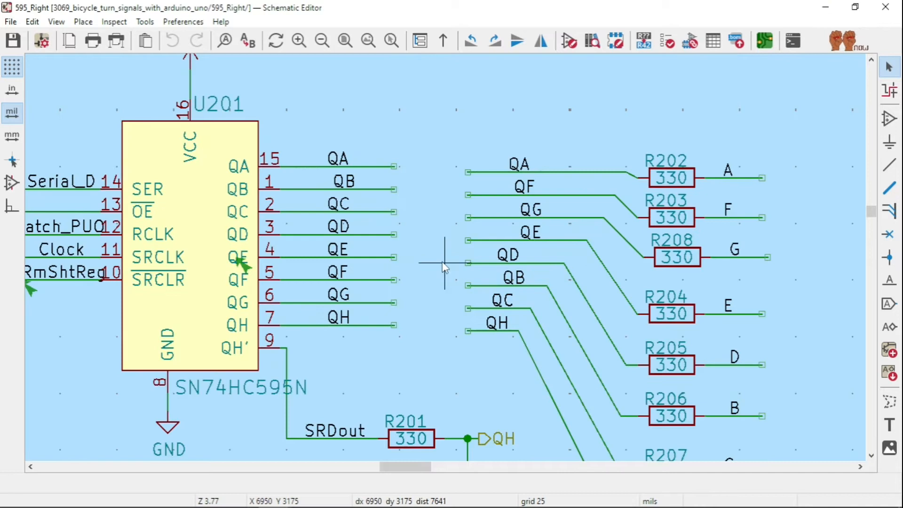
{"action": "scroll", "coordinate": [442, 258], "scroll_direction": "down", "scroll_amount": 1}
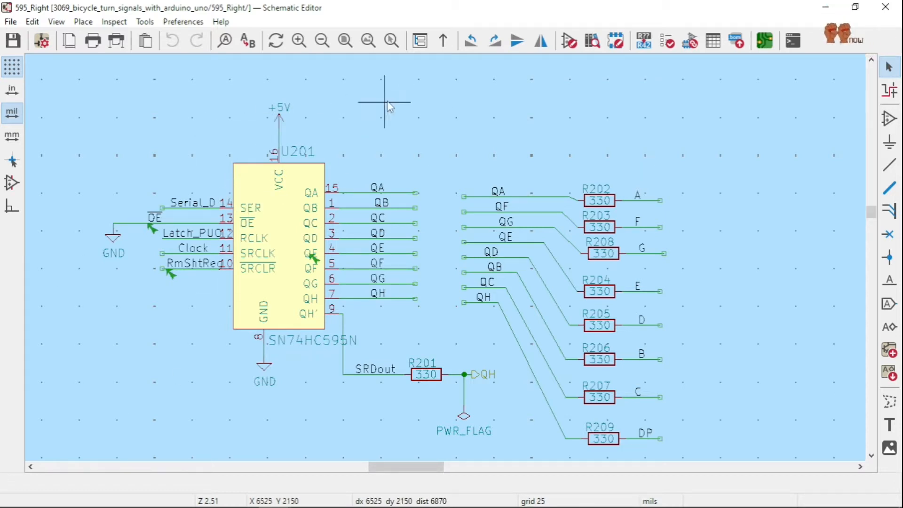
Rerun the electrical rules check from the 595_Right sheet, read through its warnings, and close the checker.
{"action": "left_click", "coordinate": [668, 42]}
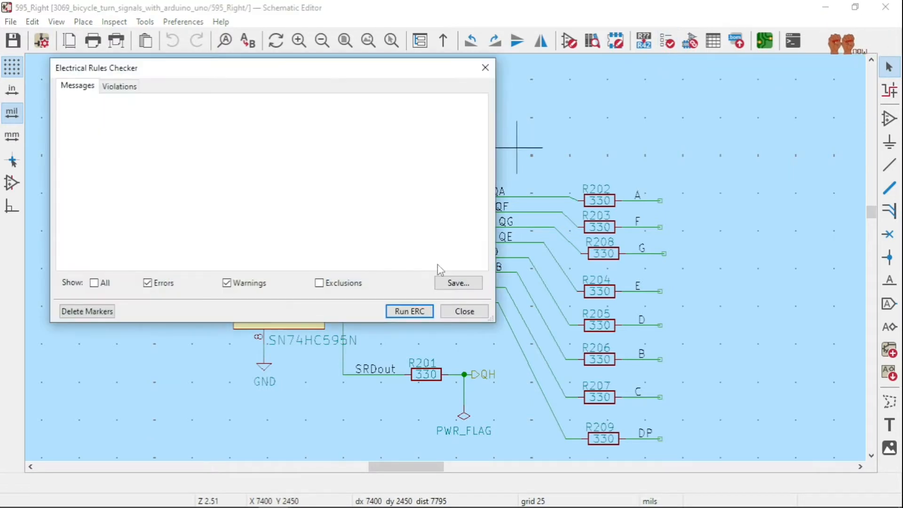
{"action": "left_click", "coordinate": [405, 309]}
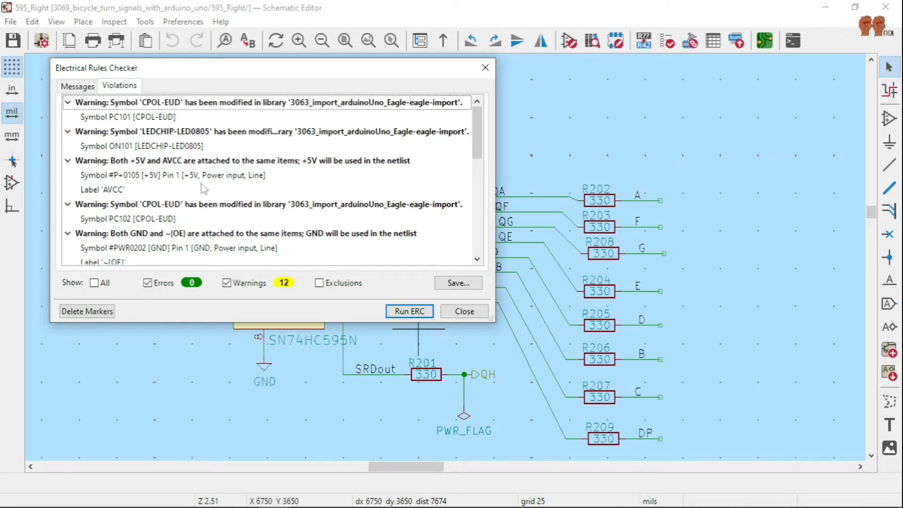
{"action": "scroll", "coordinate": [204, 188], "scroll_direction": "down", "scroll_amount": 6}
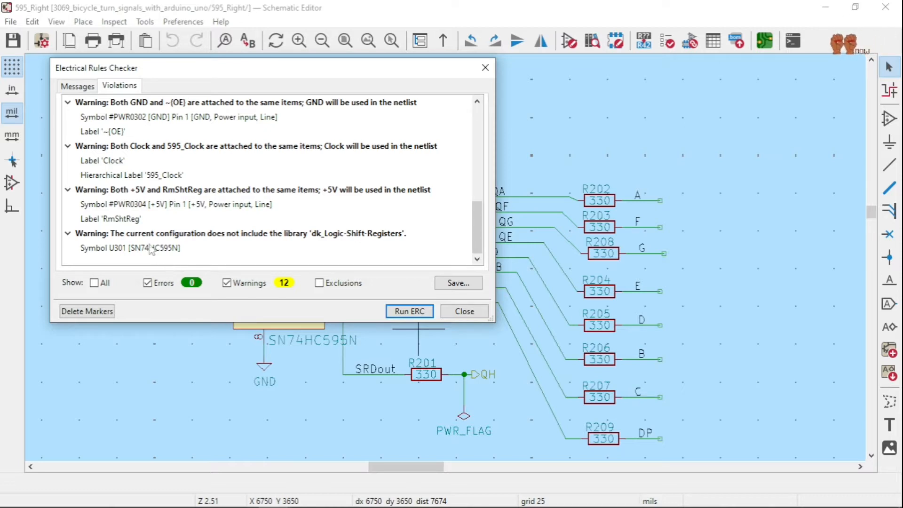
{"action": "left_click", "coordinate": [461, 311]}
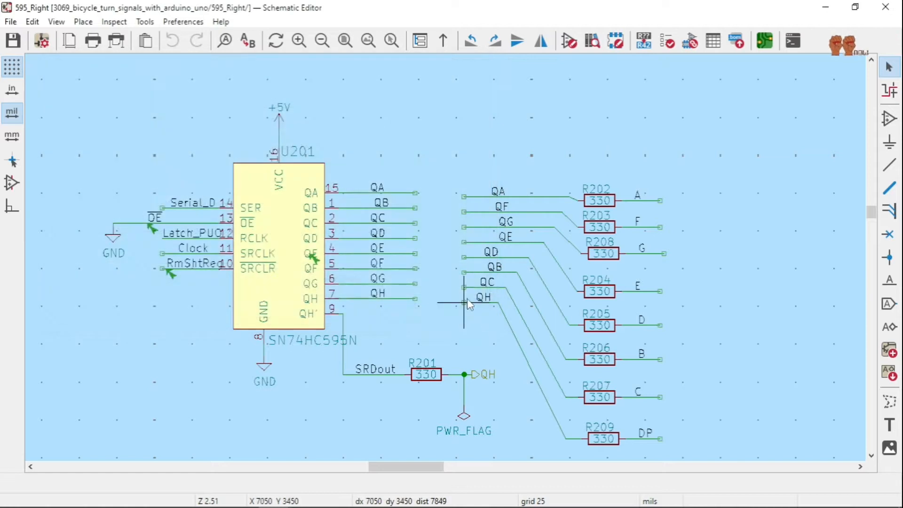
Add an LED symbol from the Device library, rotate it 180 degrees, and attach its anode to the end of wire A from R202.
{"action": "scroll", "coordinate": [566, 262], "scroll_direction": "down", "scroll_amount": 3}
{"action": "scroll", "coordinate": [445, 261], "scroll_direction": "up", "scroll_amount": 3}
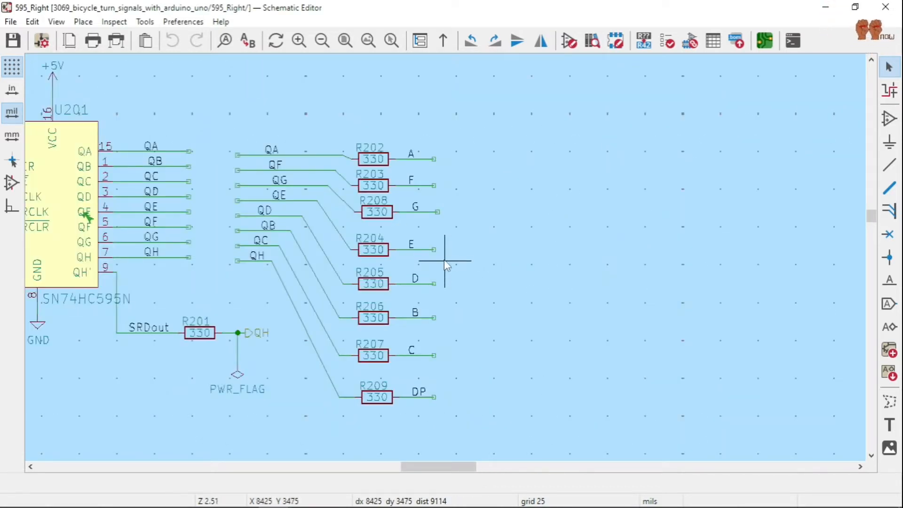
{"action": "scroll", "coordinate": [446, 266], "scroll_direction": "up", "scroll_amount": 1}
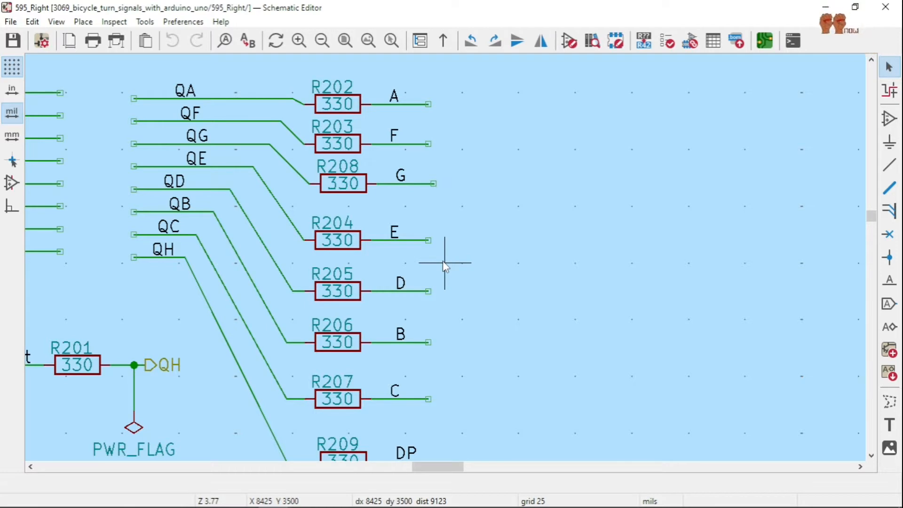
{"action": "scroll", "coordinate": [445, 264], "scroll_direction": "down", "scroll_amount": 2}
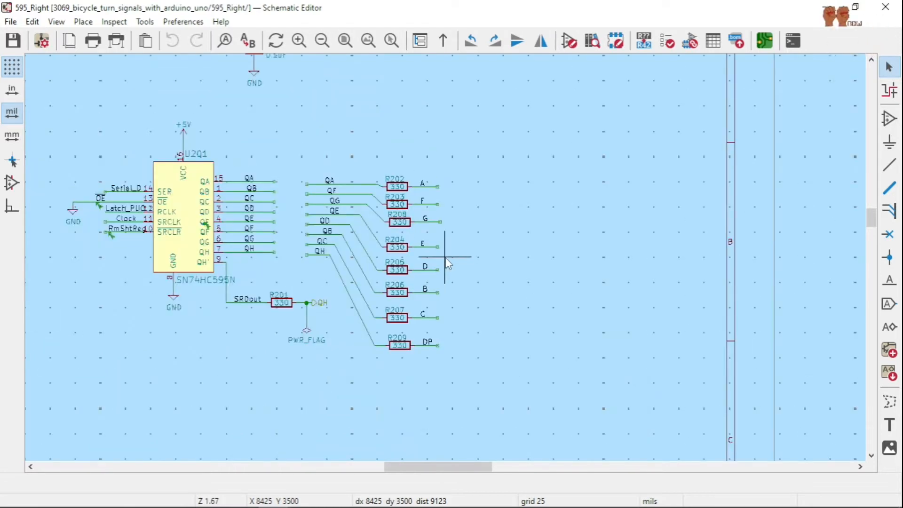
{"action": "scroll", "coordinate": [445, 263], "scroll_direction": "up", "scroll_amount": 2}
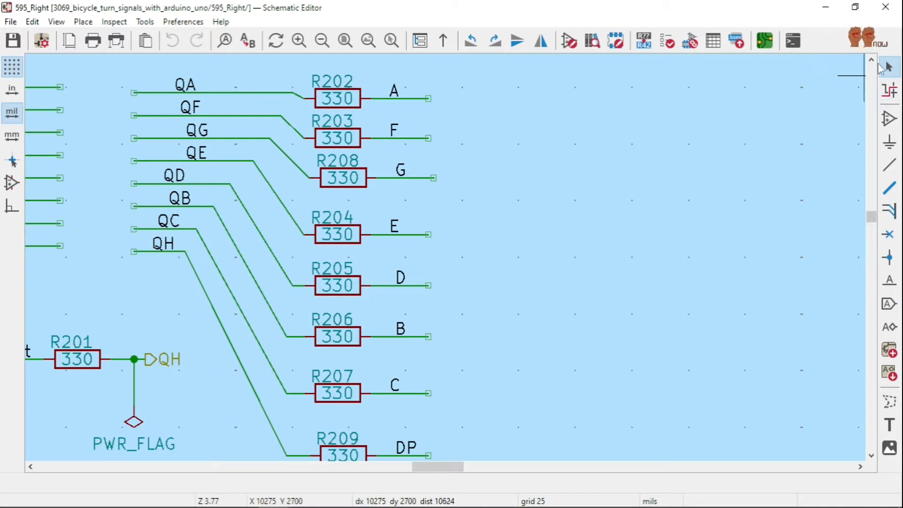
{"action": "left_click", "coordinate": [889, 120]}
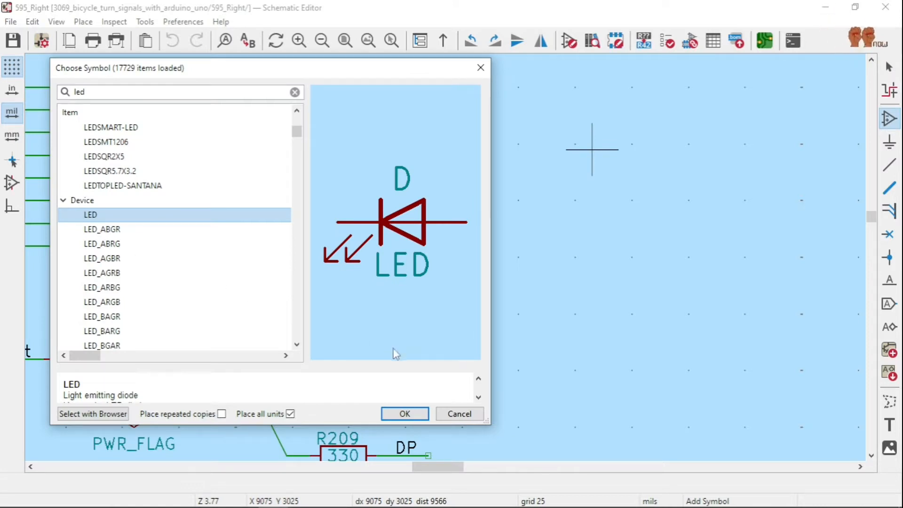
{"action": "left_click", "coordinate": [410, 413]}
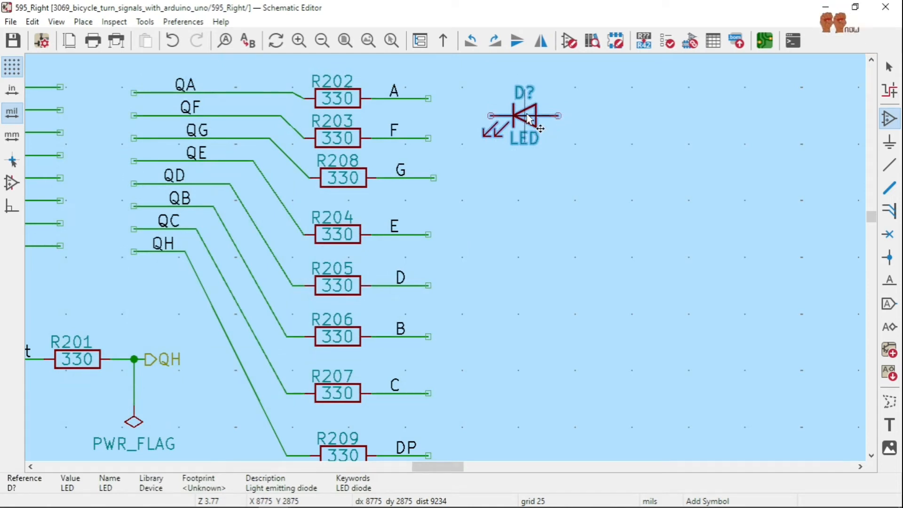
{"action": "key", "text": "r"}
{"action": "key", "text": "r"}
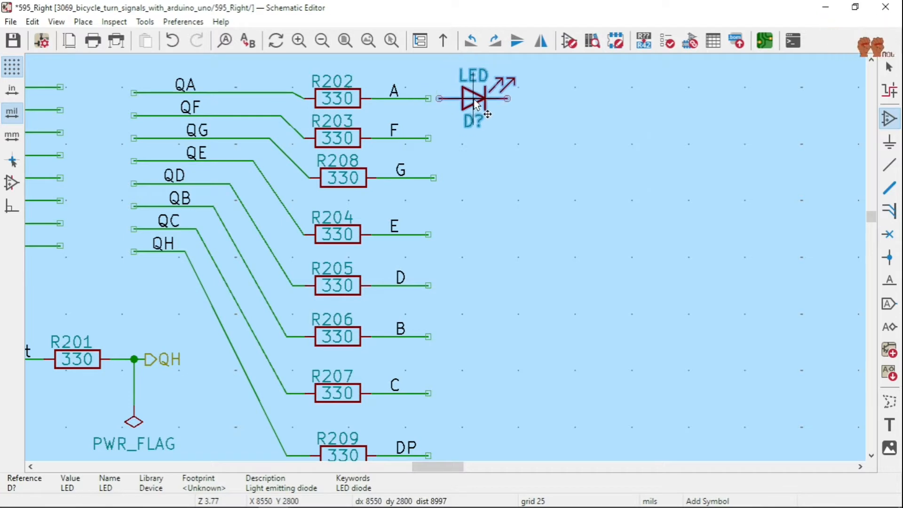
{"action": "scroll", "coordinate": [477, 105], "scroll_direction": "up", "scroll_amount": 3}
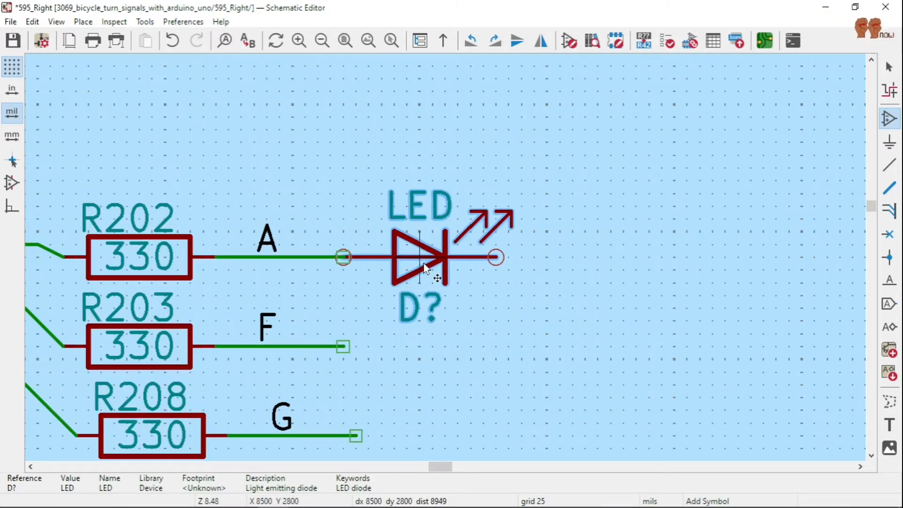
{"action": "left_click", "coordinate": [413, 269]}
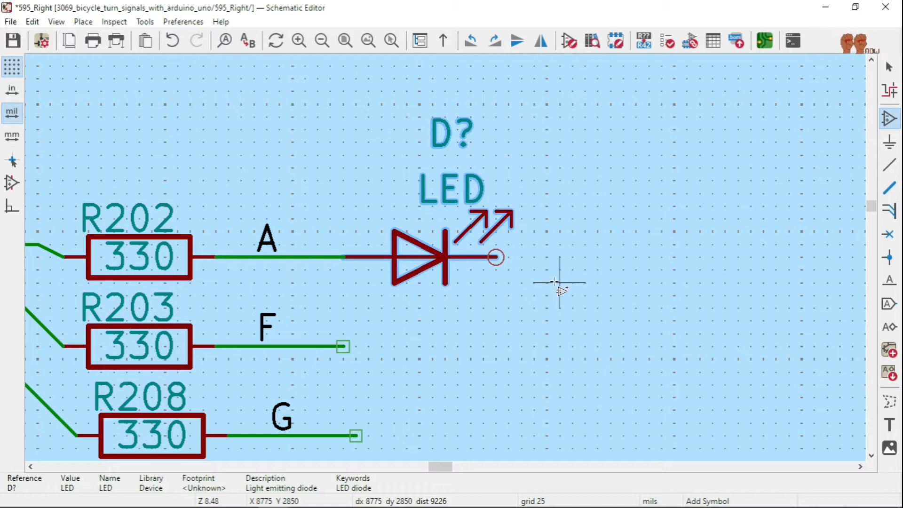
{"action": "key", "text": "Escape"}
{"action": "right_click", "coordinate": [579, 231]}
{"action": "key", "text": "Escape"}
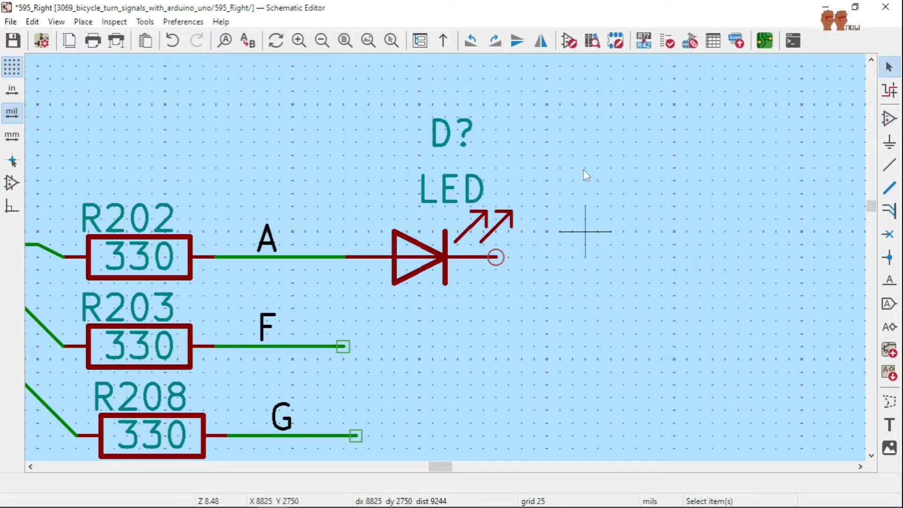
{"action": "scroll", "coordinate": [583, 171], "scroll_direction": "down", "scroll_amount": 3}
{"action": "scroll", "coordinate": [446, 259], "scroll_direction": "down", "scroll_amount": 2}
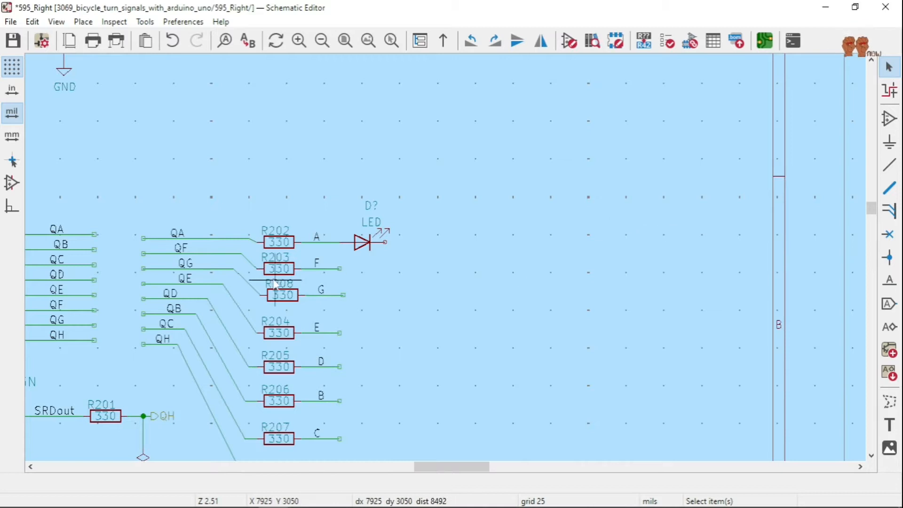
Copy the GND power symbol from below U201 and place the copy in the open area beyond the LED on wire A.
{"action": "scroll", "coordinate": [279, 284], "scroll_direction": "down", "scroll_amount": 4}
{"action": "scroll", "coordinate": [342, 383], "scroll_direction": "up", "scroll_amount": 6}
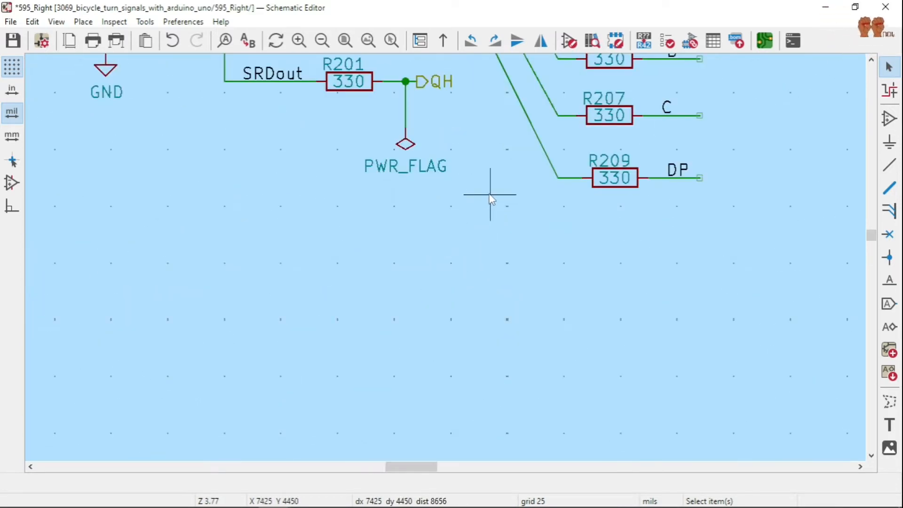
{"action": "scroll", "coordinate": [492, 199], "scroll_direction": "down", "scroll_amount": 4}
{"action": "scroll", "coordinate": [292, 209], "scroll_direction": "up", "scroll_amount": 6}
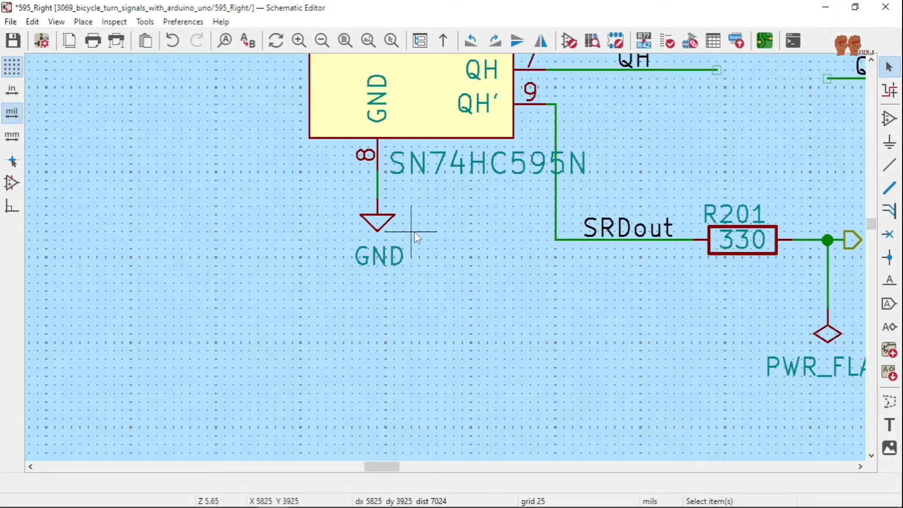
{"action": "left_click", "coordinate": [380, 225]}
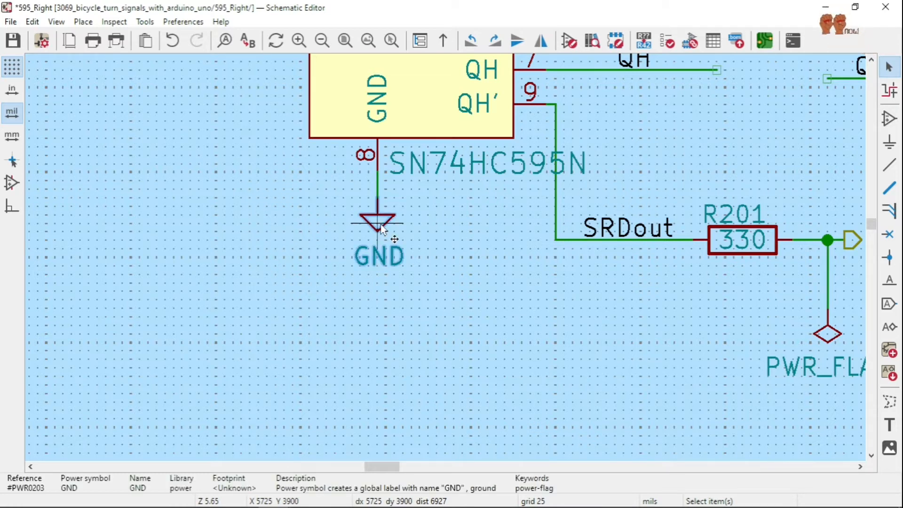
{"action": "scroll", "coordinate": [404, 230], "scroll_direction": "down", "scroll_amount": 4}
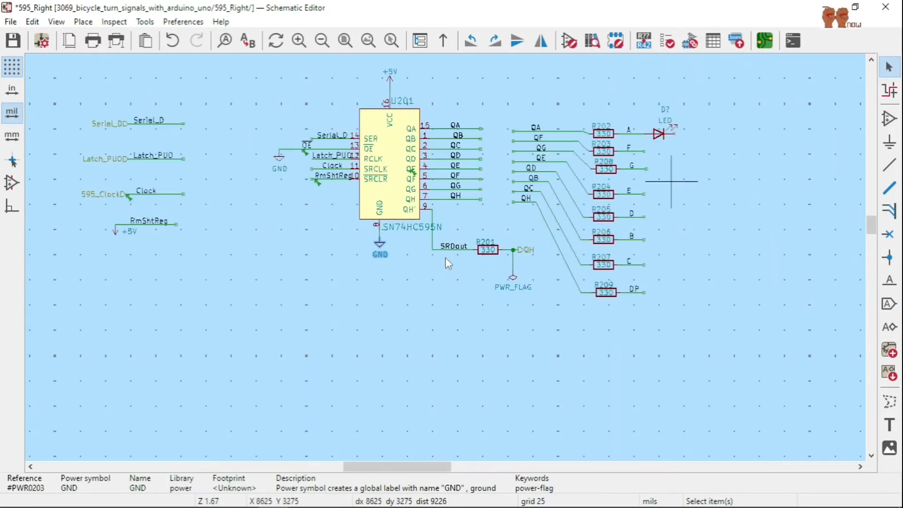
{"action": "scroll", "coordinate": [668, 181], "scroll_direction": "up", "scroll_amount": 4}
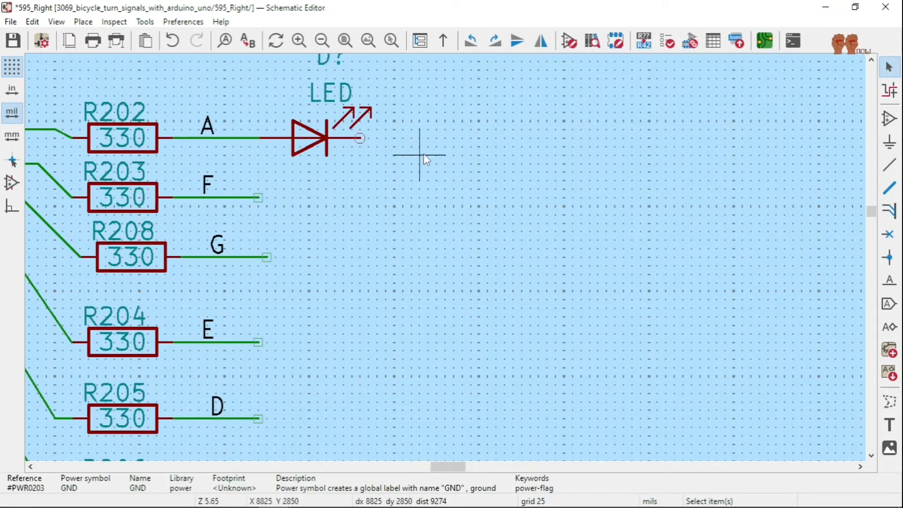
{"action": "key", "text": "ctrl+v"}
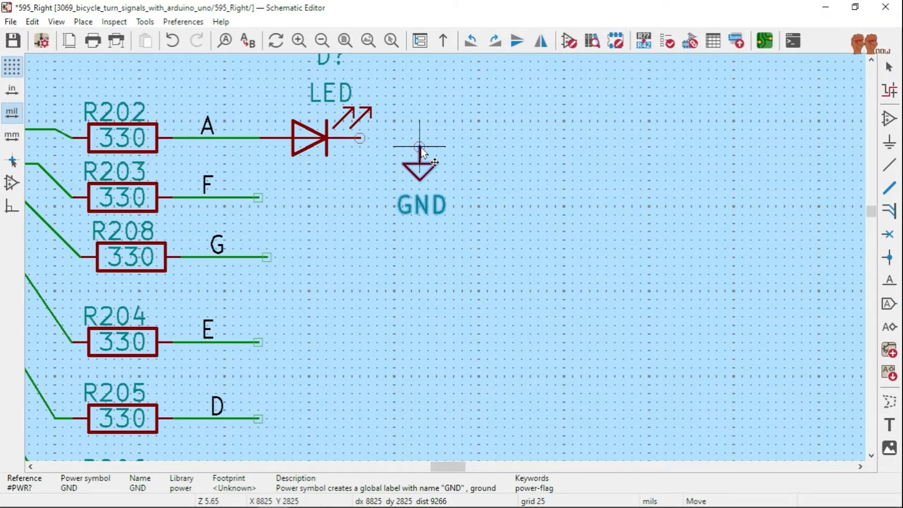
{"action": "left_click", "coordinate": [363, 140]}
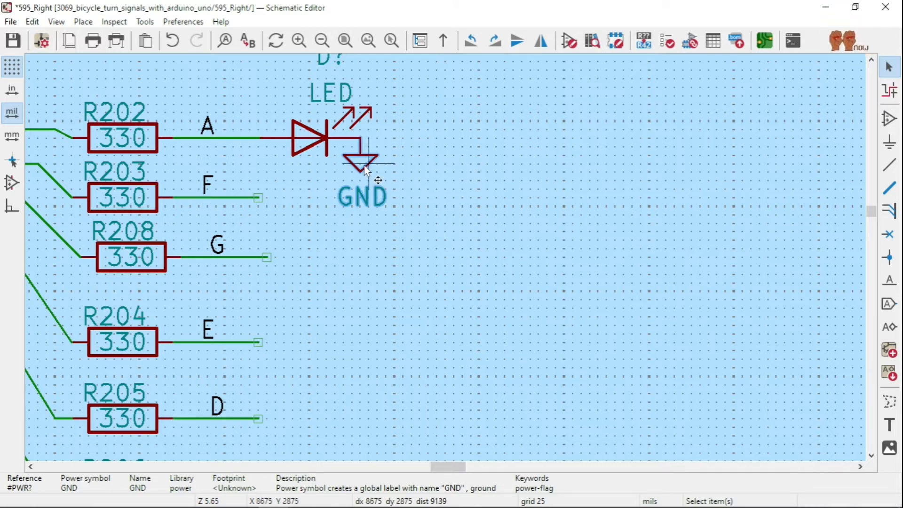
{"action": "key", "text": "m"}
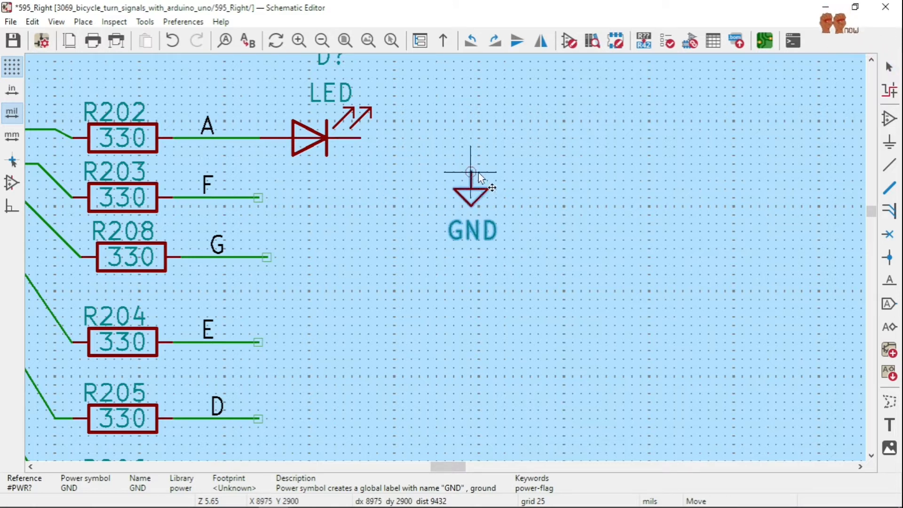
{"action": "left_click", "coordinate": [573, 202]}
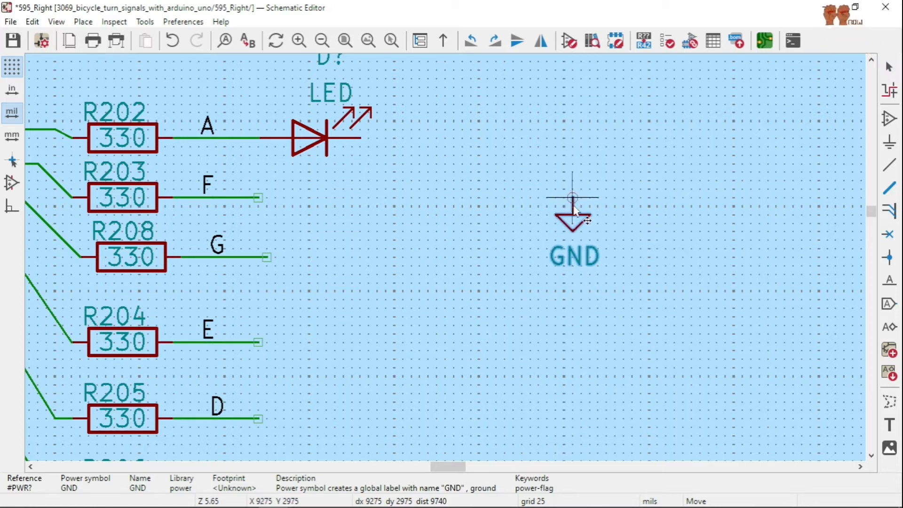
Open the LED's properties, browse for its footprint, filter the libraries by "led" and choose the LED_THT library.
{"action": "scroll", "coordinate": [439, 258], "scroll_direction": "down", "scroll_amount": 2}
{"action": "double_click", "coordinate": [332, 143]}
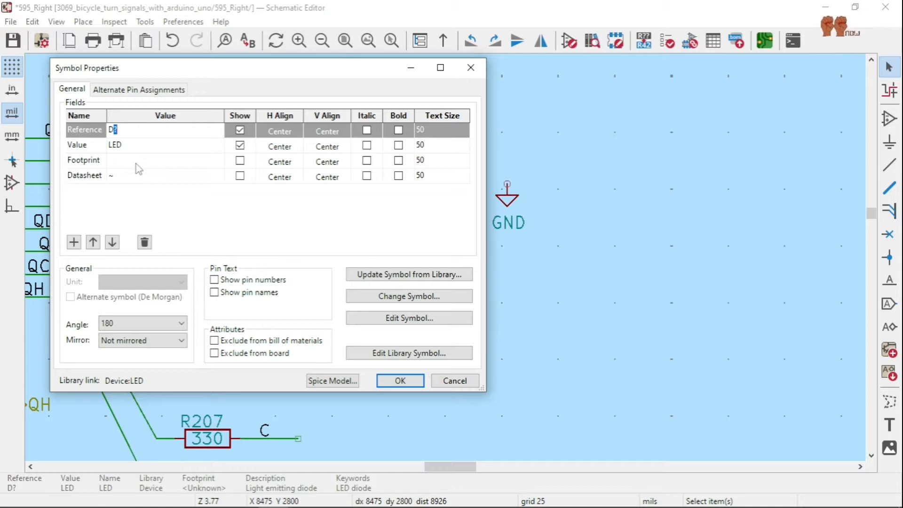
{"action": "left_click", "coordinate": [136, 162]}
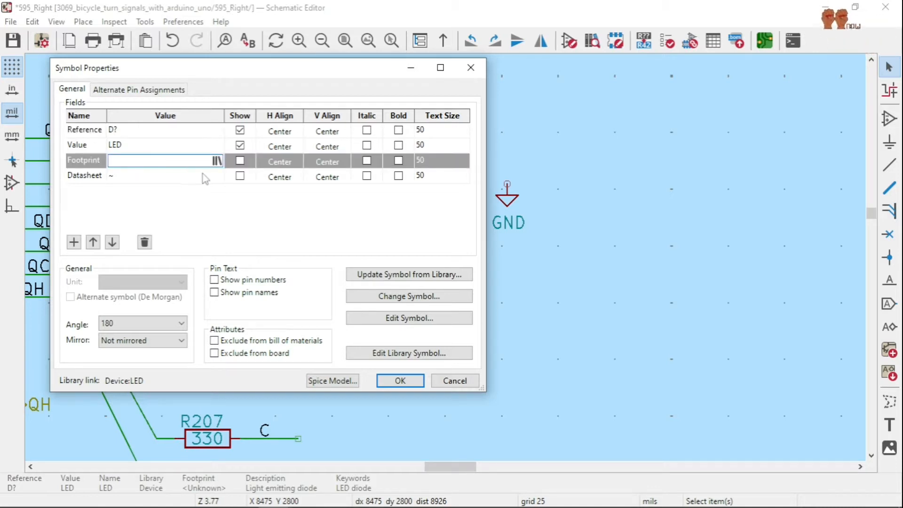
{"action": "left_click", "coordinate": [216, 161]}
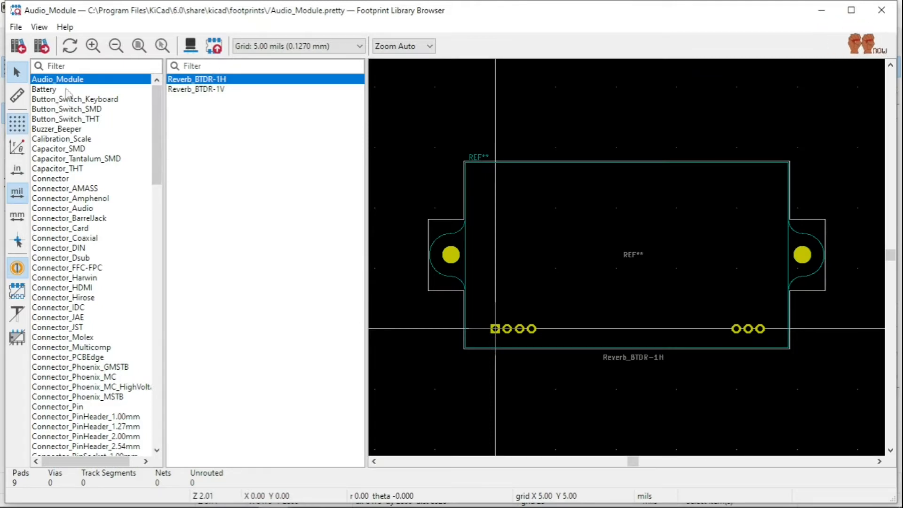
{"action": "left_click", "coordinate": [58, 63]}
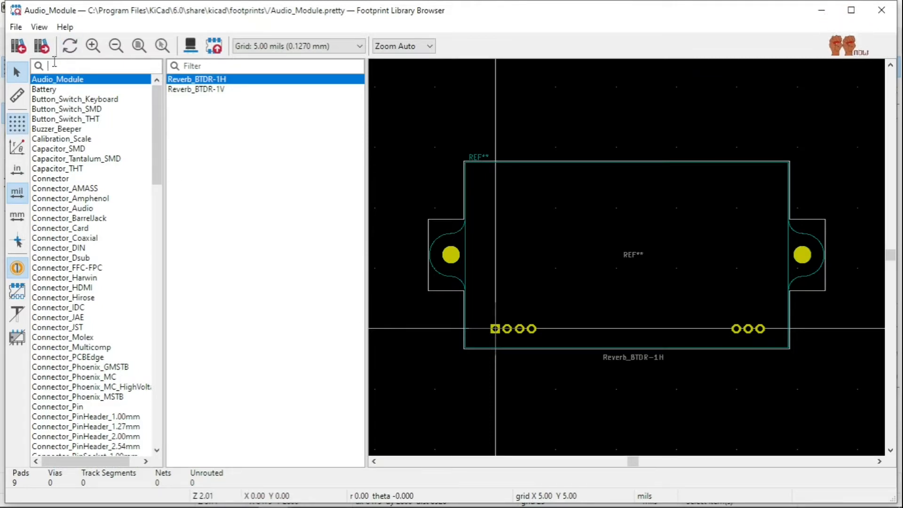
{"action": "type", "text": "led"}
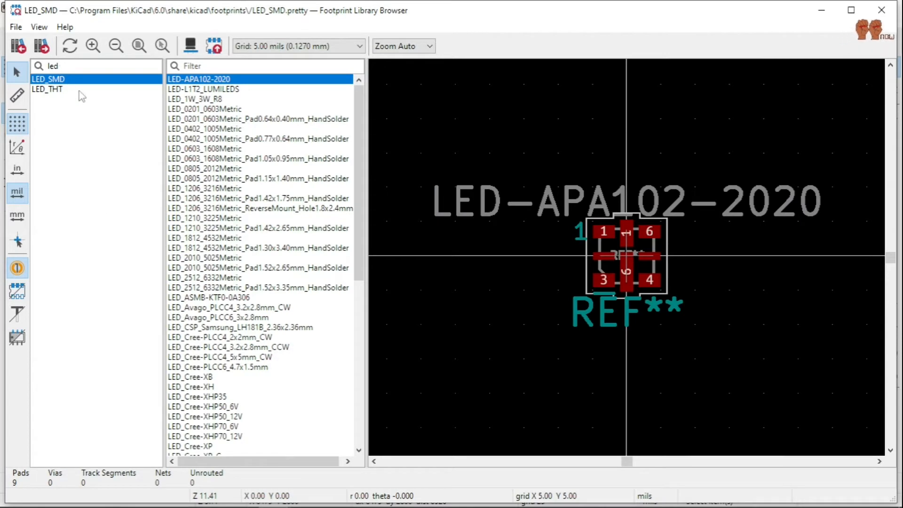
{"action": "left_click", "coordinate": [41, 90]}
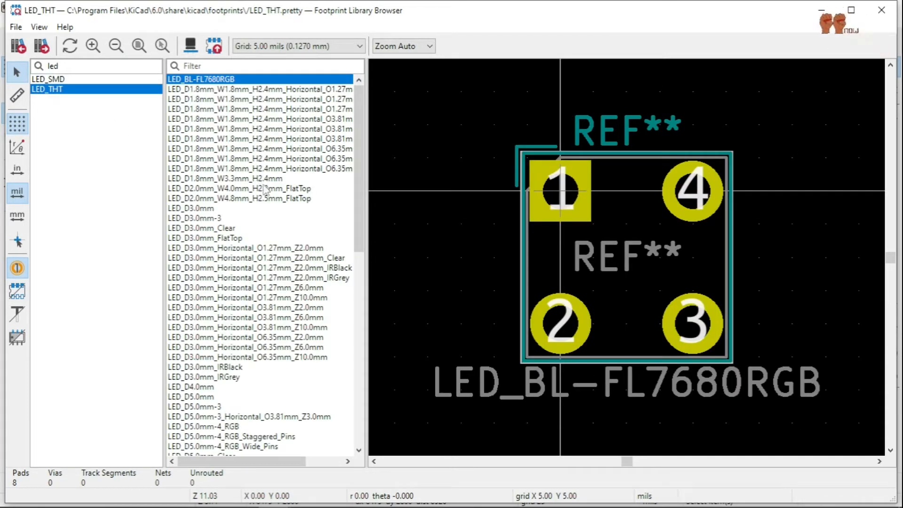
Preview several through-hole LED footprints and assign LED_D3.0mm to the LED on wire A.
{"action": "left_click", "coordinate": [211, 210]}
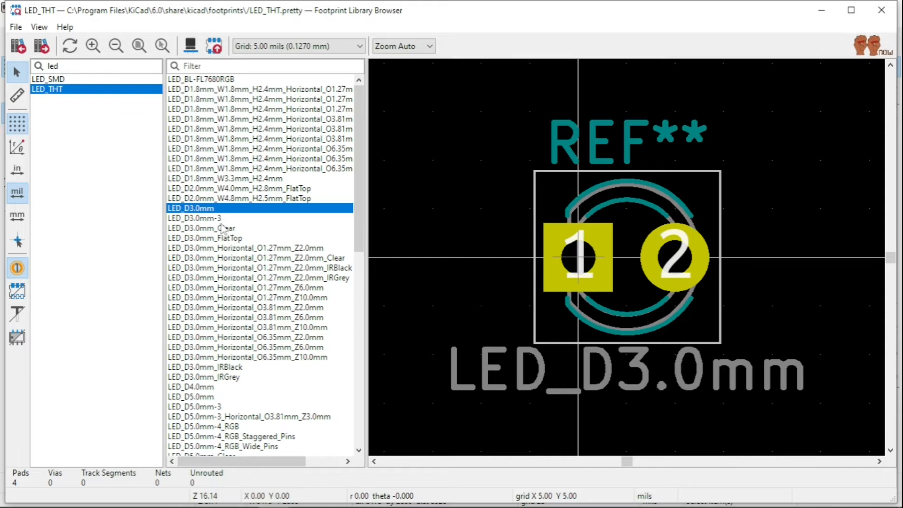
{"action": "key", "text": "Down"}
{"action": "key", "text": "Up"}
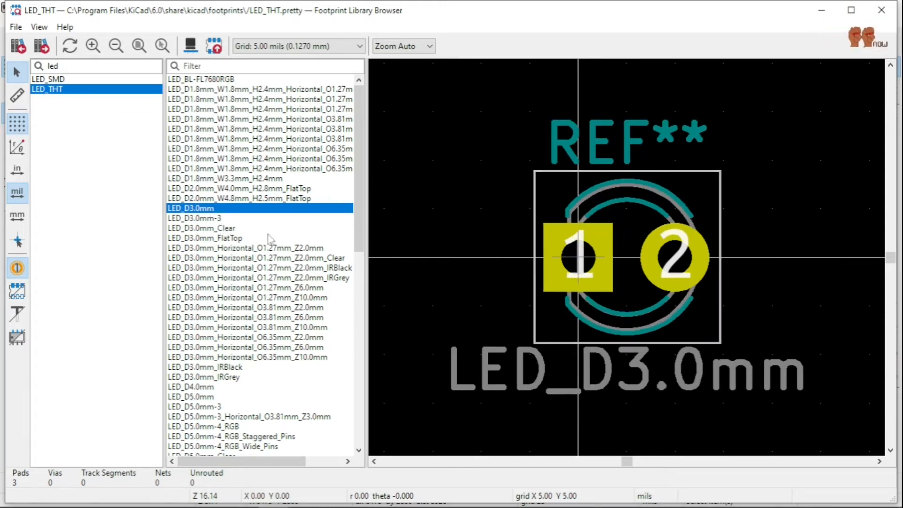
{"action": "left_click", "coordinate": [208, 91]}
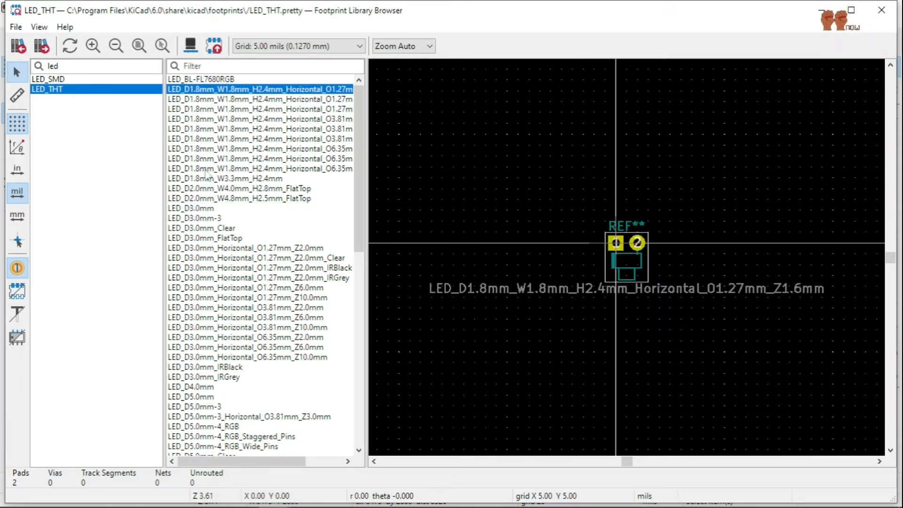
{"action": "left_click", "coordinate": [202, 219]}
{"action": "left_click", "coordinate": [213, 210]}
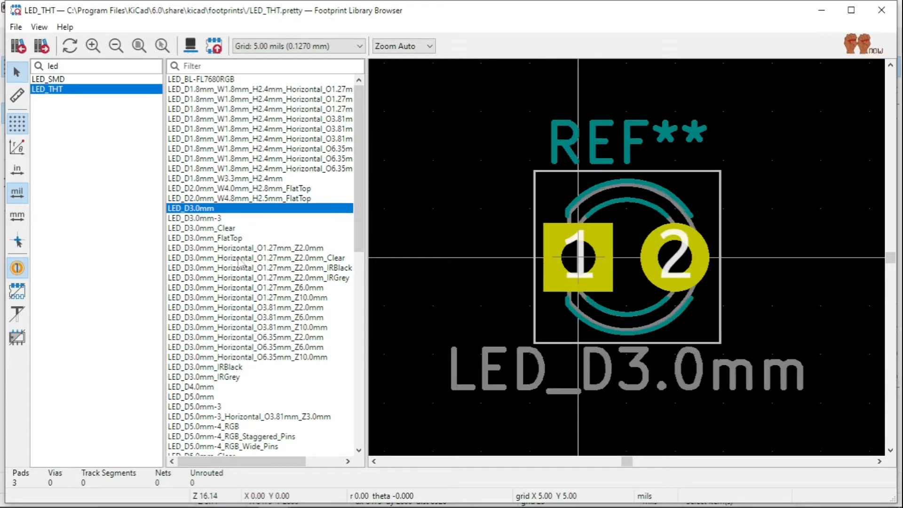
{"action": "double_click", "coordinate": [195, 210]}
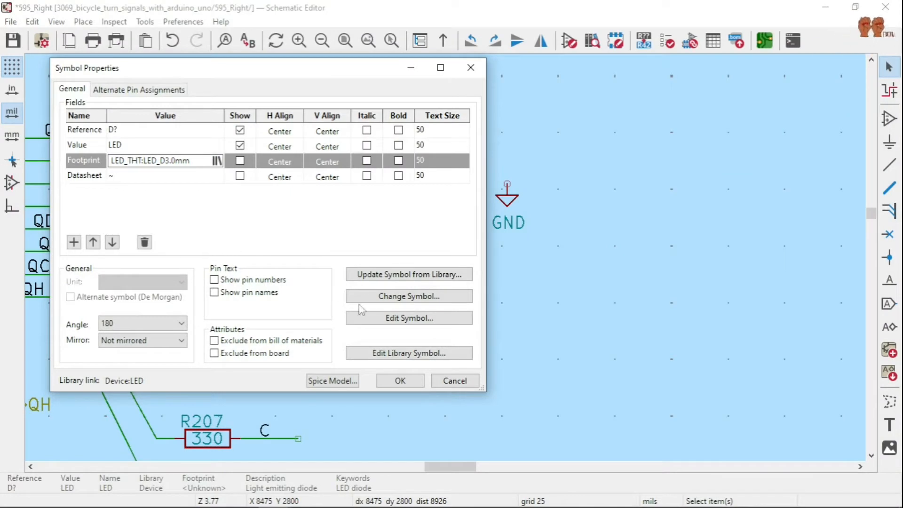
{"action": "left_click", "coordinate": [400, 381]}
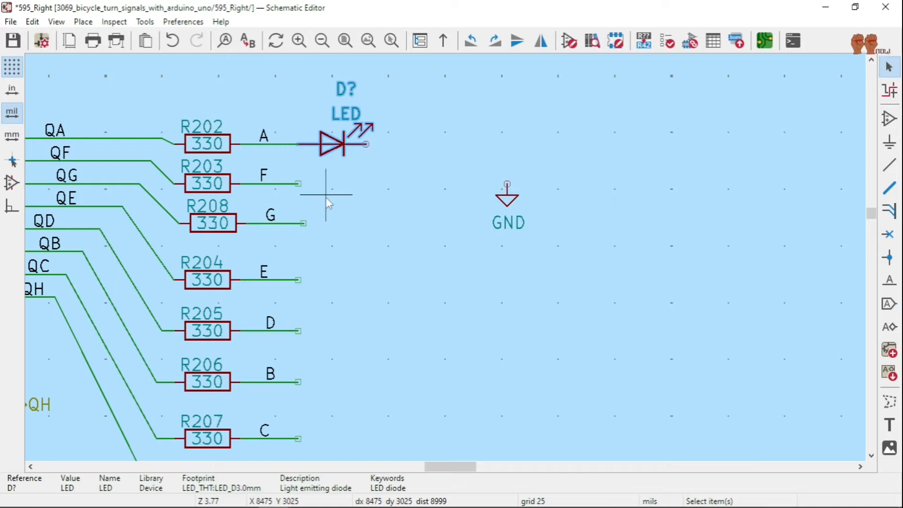
Duplicate the LED and attach the copy's anode to the end of wire F from R203.
{"action": "key", "text": "ctrl+d"}
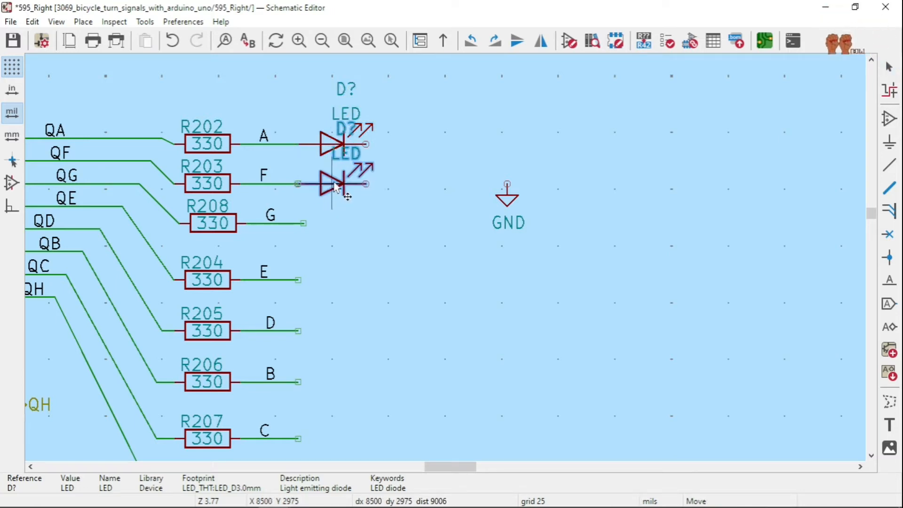
{"action": "left_click", "coordinate": [336, 187]}
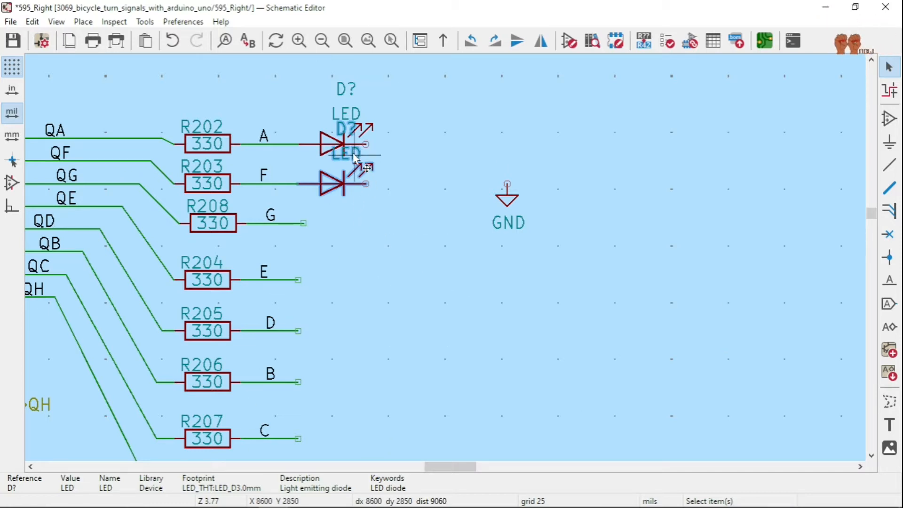
Move the D? reference labels of both LEDs beside their cathode ends, clear of the symbols.
{"action": "left_click_drag", "start_coordinate": [354, 154], "coordinate": [367, 186]}
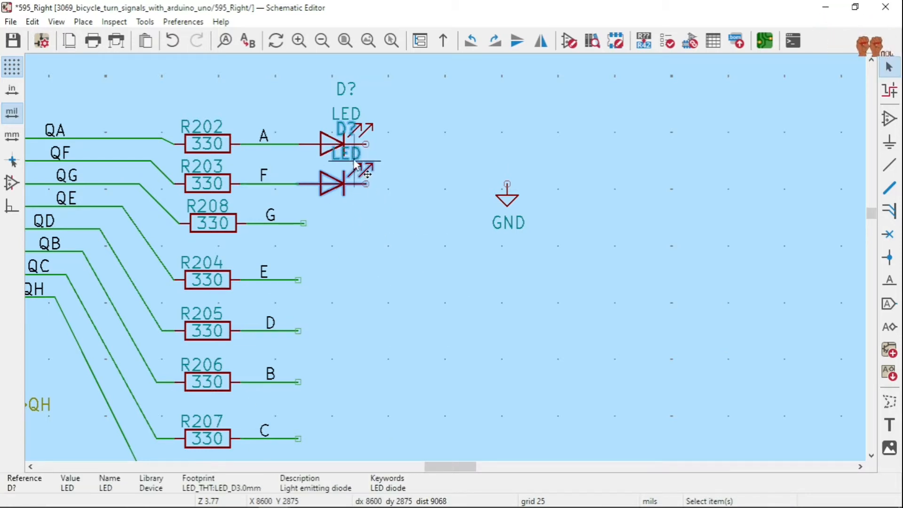
{"action": "left_click_drag", "start_coordinate": [357, 149], "coordinate": [375, 188]}
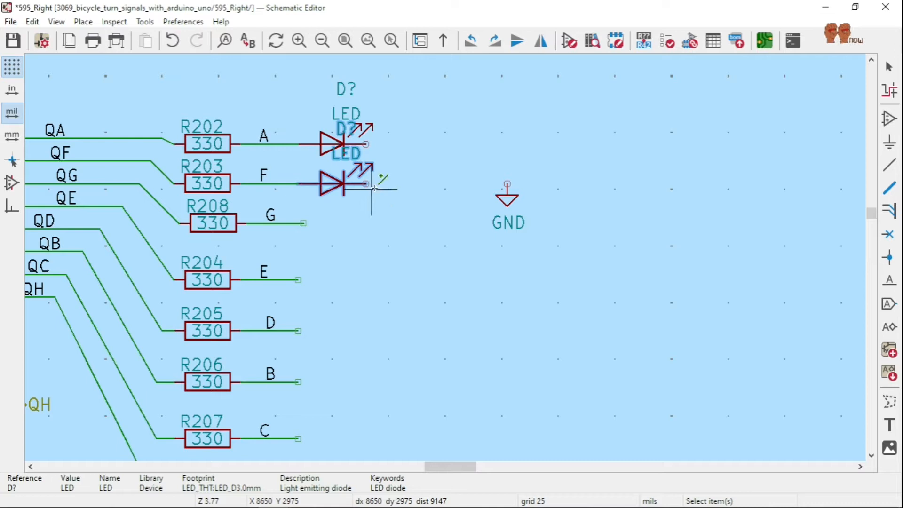
{"action": "left_click", "coordinate": [348, 132]}
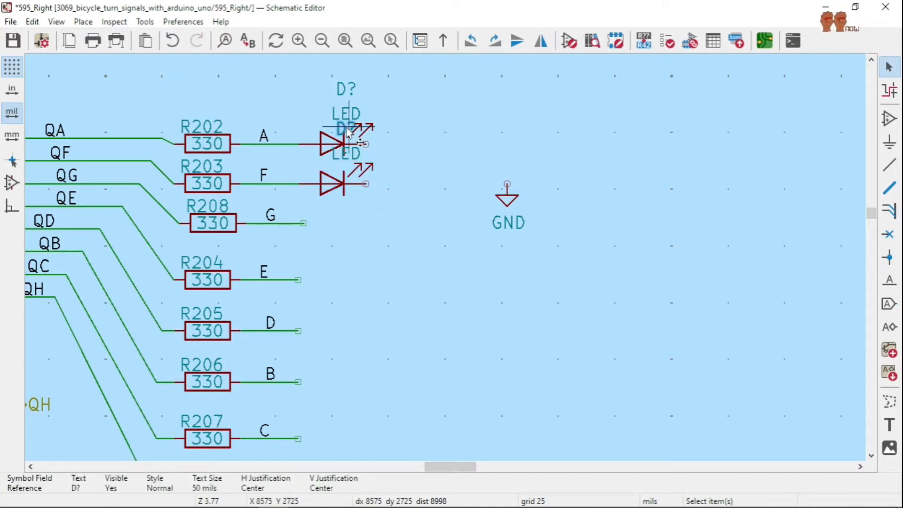
{"action": "left_click_drag", "start_coordinate": [348, 132], "coordinate": [395, 183]}
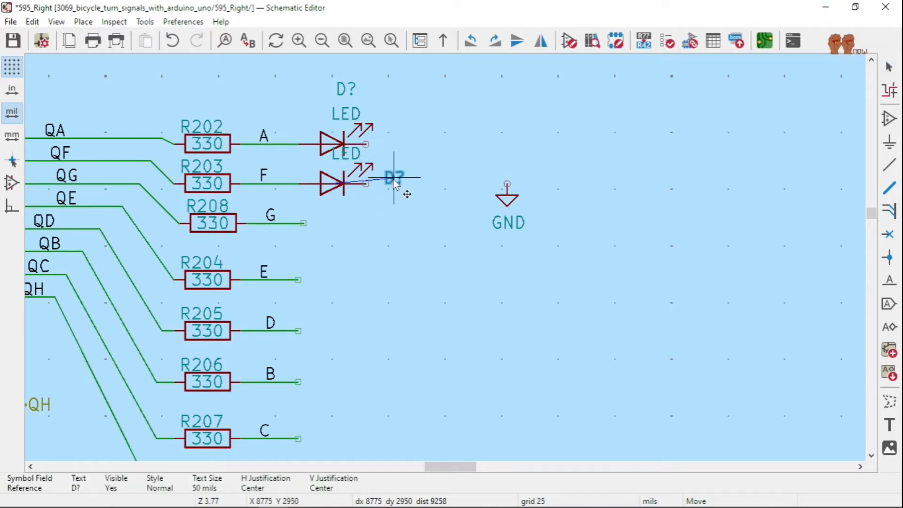
{"action": "left_click", "coordinate": [396, 183]}
{"action": "left_click", "coordinate": [347, 92]}
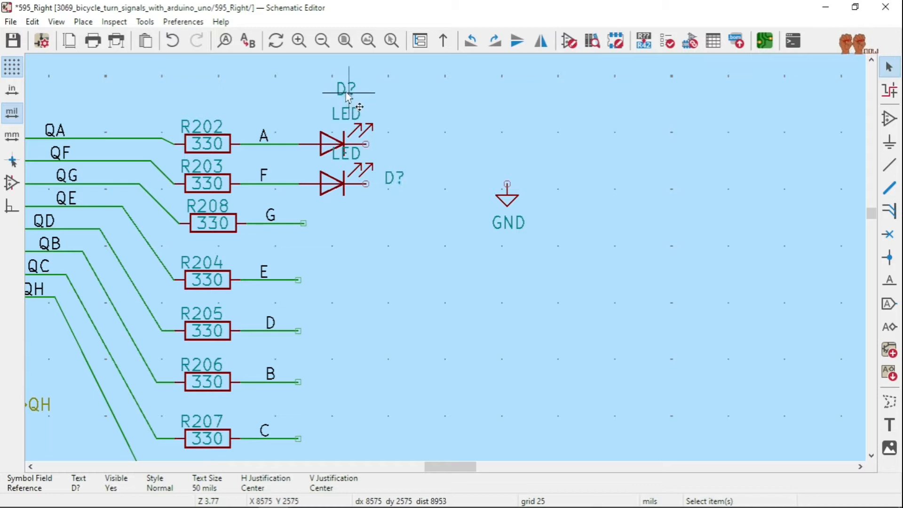
{"action": "left_click_drag", "start_coordinate": [349, 94], "coordinate": [401, 126]}
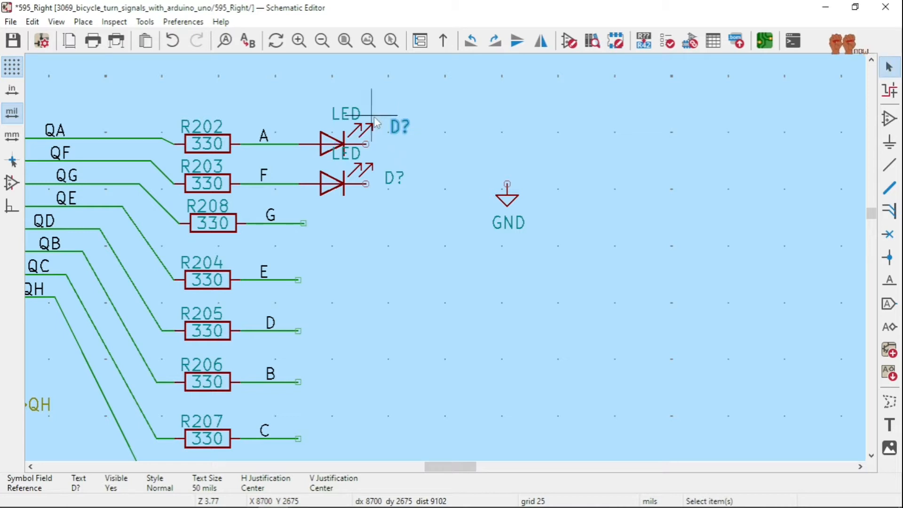
Move the LED value label of the diode on wire F to just below its symbol.
{"action": "left_click", "coordinate": [352, 159]}
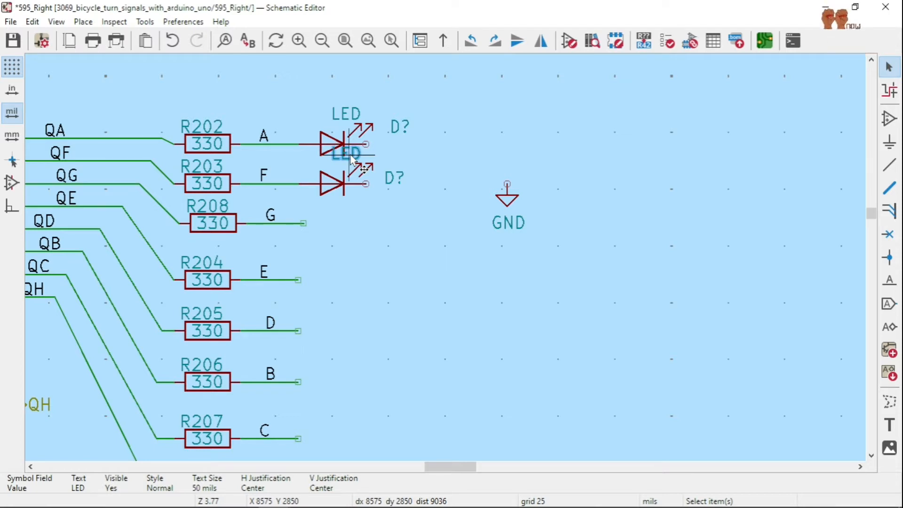
{"action": "left_click_drag", "start_coordinate": [352, 160], "coordinate": [401, 197]}
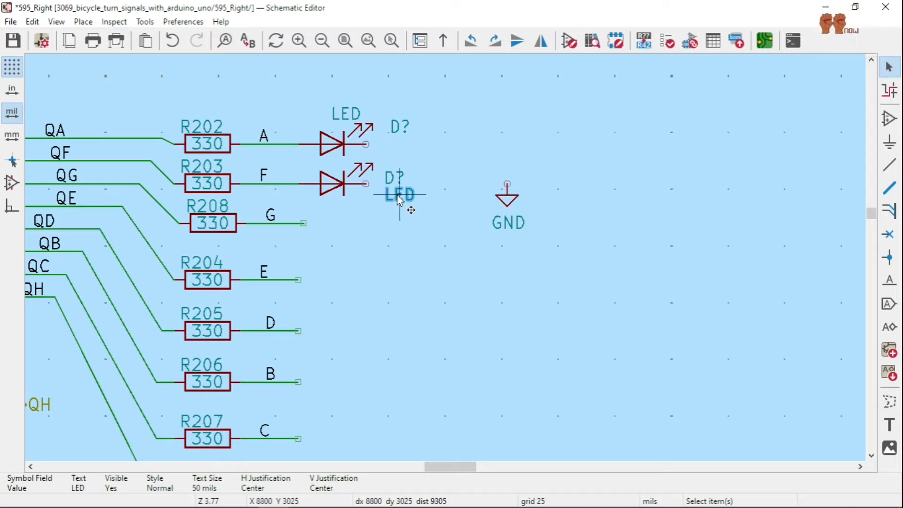
{"action": "left_click_drag", "start_coordinate": [398, 197], "coordinate": [338, 201]}
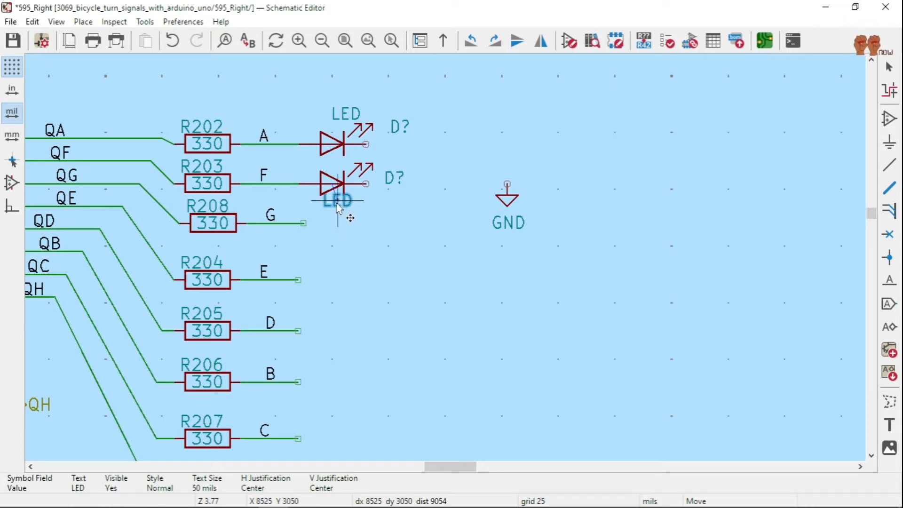
{"action": "left_click", "coordinate": [338, 207]}
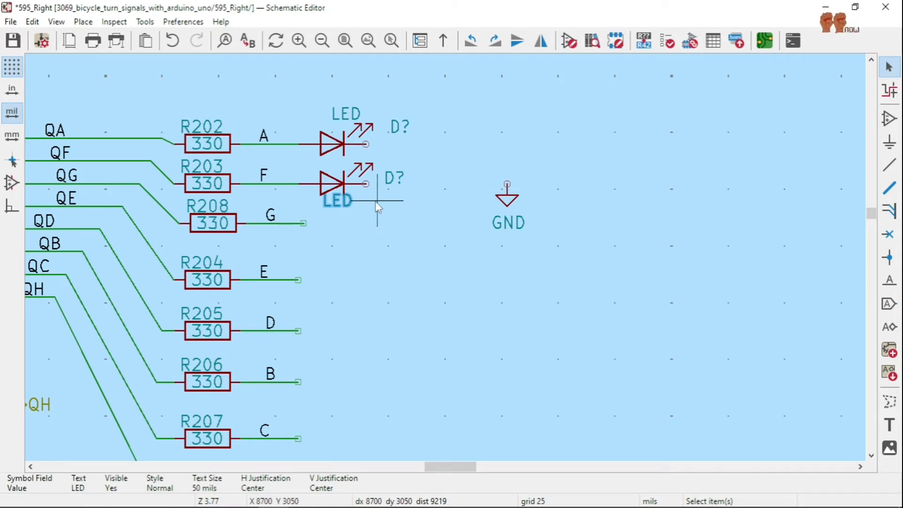
Duplicate the LED on wire F and attach the copies' anodes to the ends of wire G from R208 and wire E from R204.
{"action": "left_click", "coordinate": [333, 186]}
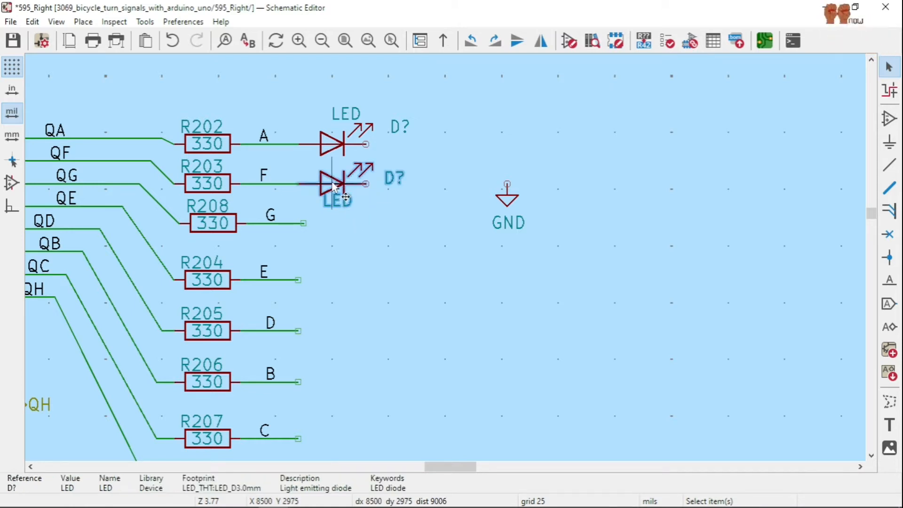
{"action": "key", "text": "ctrl+d"}
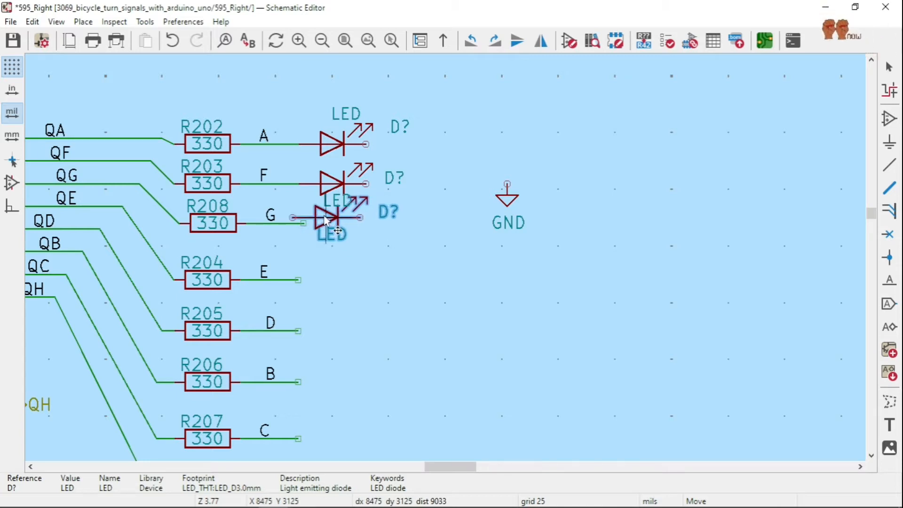
{"action": "left_click", "coordinate": [340, 229]}
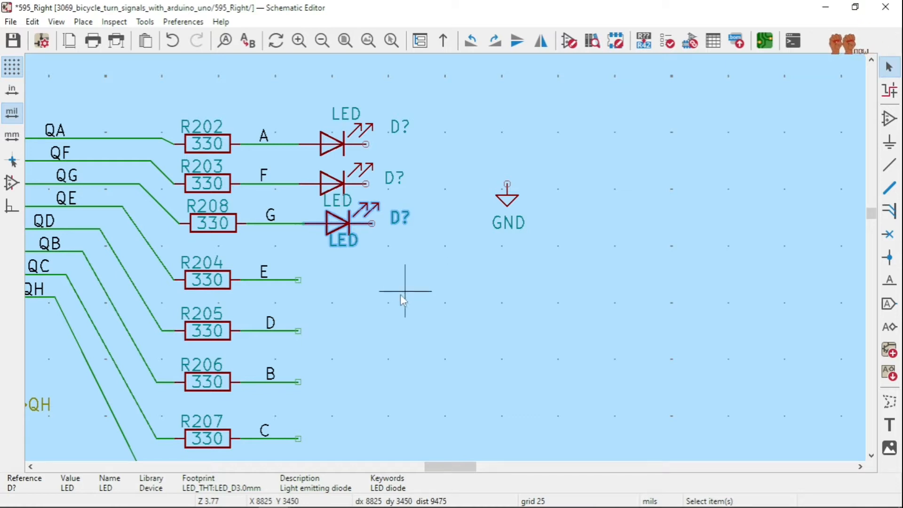
{"action": "key", "text": "ctrl+d"}
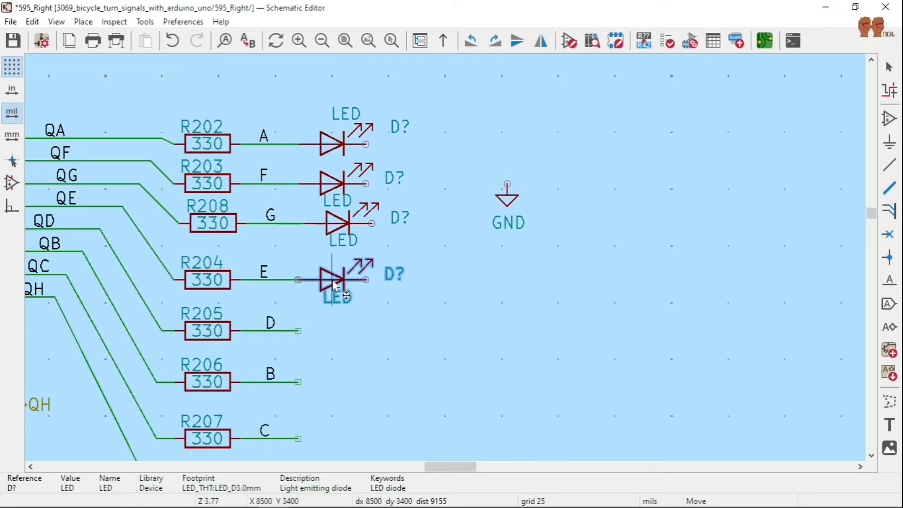
{"action": "left_click", "coordinate": [334, 283]}
Add two more LED duplicates, with their anodes on the ends of wire D from R205 and wire B from R206.
{"action": "key", "text": "ctrl+d"}
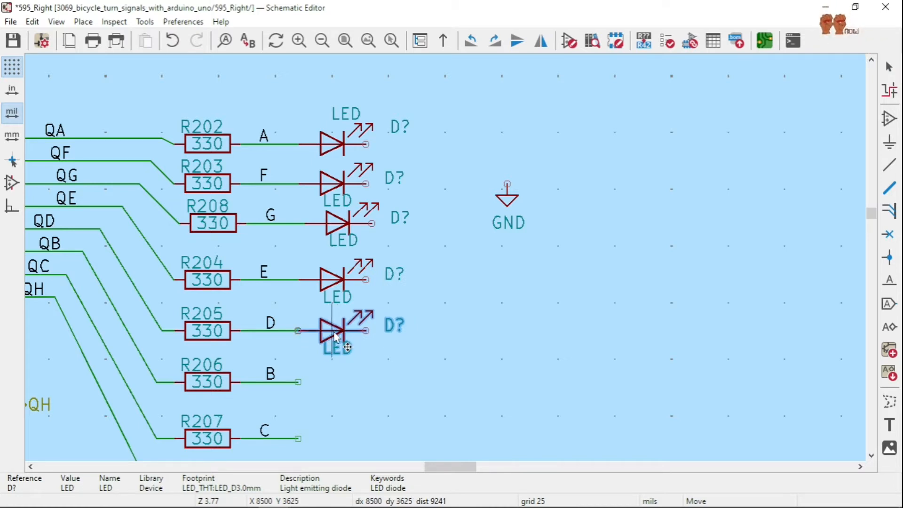
{"action": "left_click", "coordinate": [332, 335]}
{"action": "scroll", "coordinate": [356, 366], "scroll_direction": "down", "scroll_amount": 2}
{"action": "scroll", "coordinate": [461, 292], "scroll_direction": "up", "scroll_amount": 4}
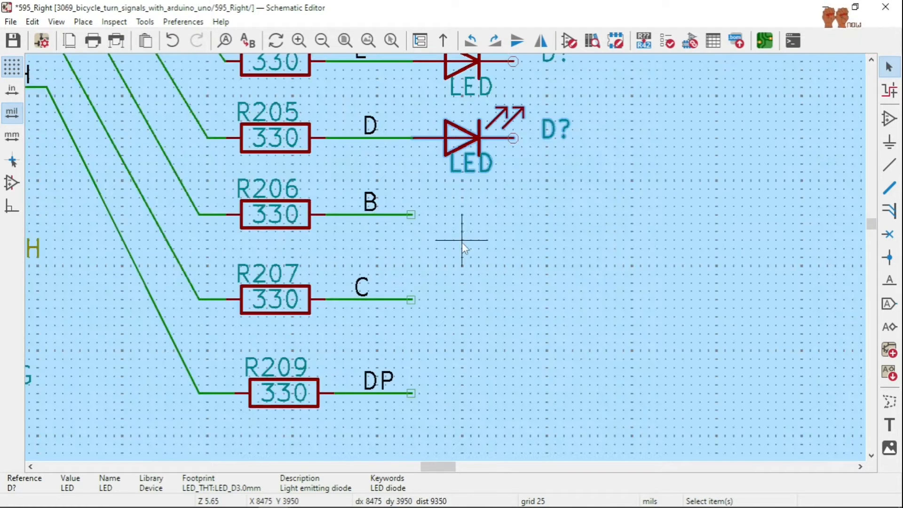
{"action": "key", "text": "ctrl+d"}
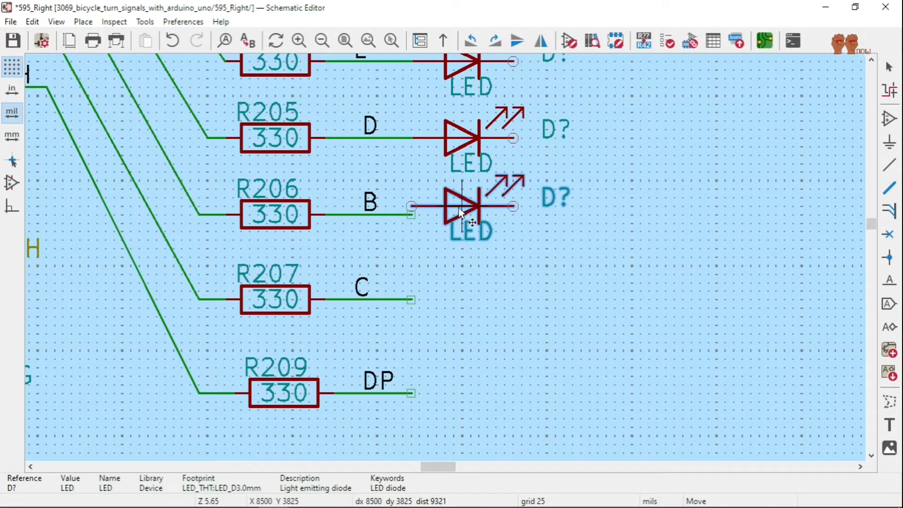
{"action": "left_click", "coordinate": [464, 217]}
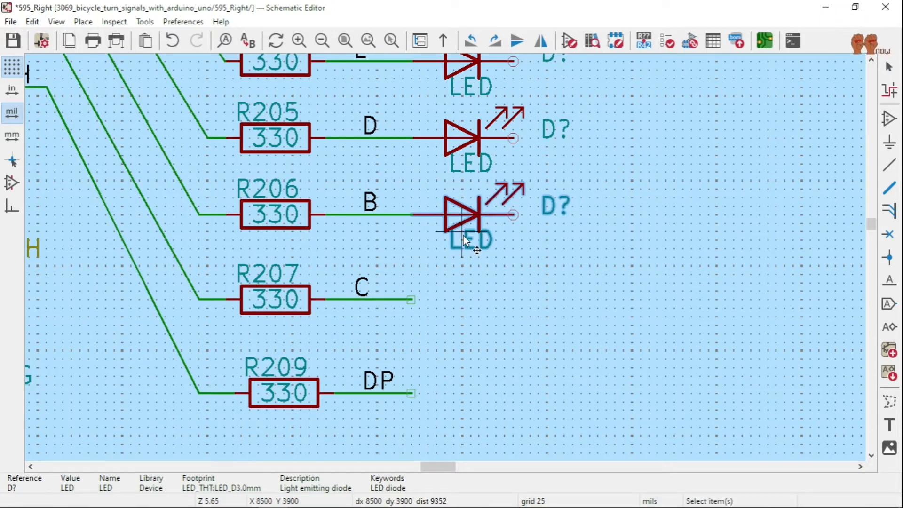
{"action": "right_click", "coordinate": [481, 265]}
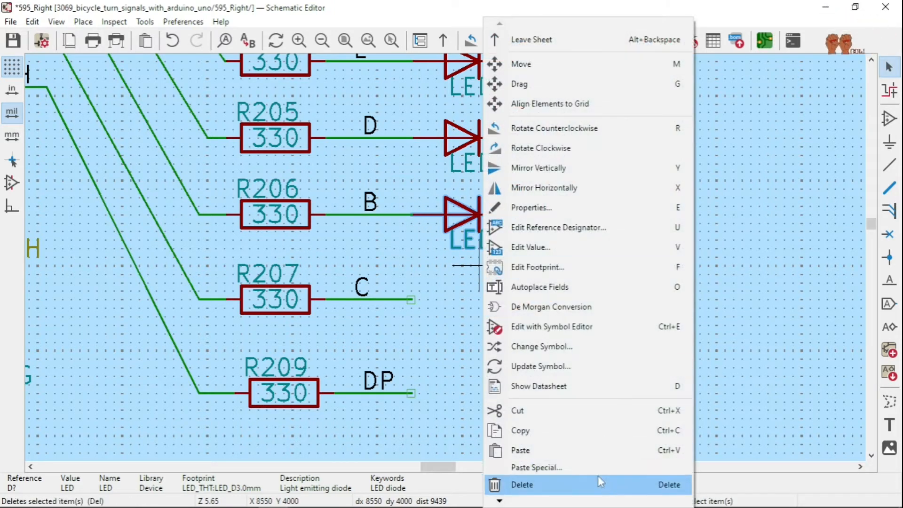
{"action": "right_click", "coordinate": [768, 149]}
{"action": "left_click", "coordinate": [609, 185]}
{"action": "right_click", "coordinate": [610, 185]}
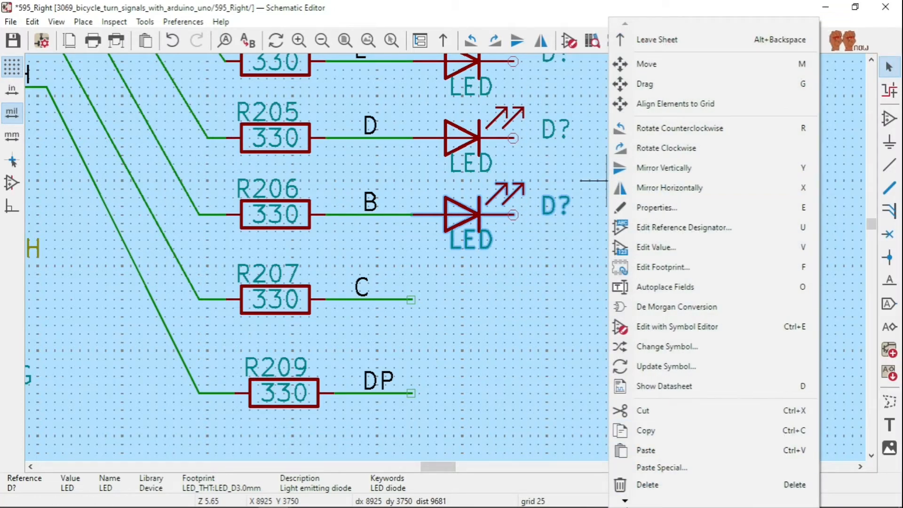
{"action": "mouse_move", "coordinate": [627, 504]}
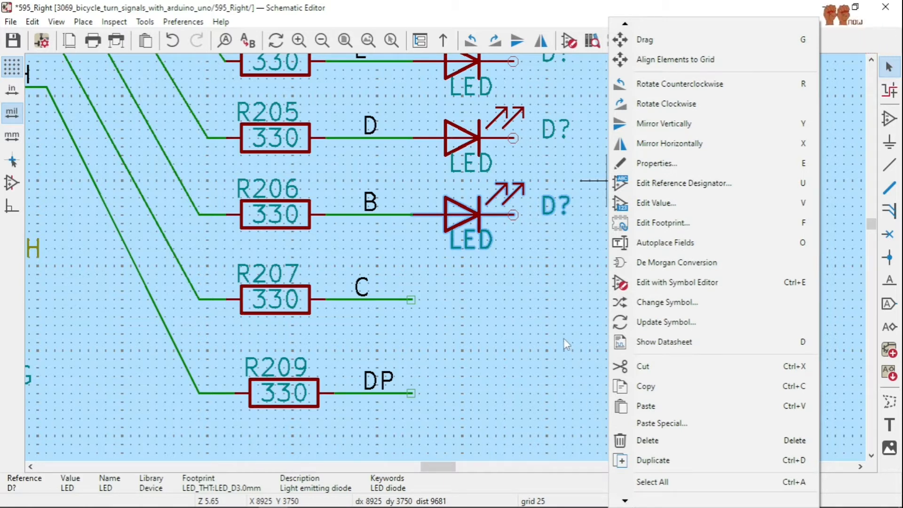
{"action": "left_click", "coordinate": [601, 308]}
{"action": "right_click", "coordinate": [549, 308]}
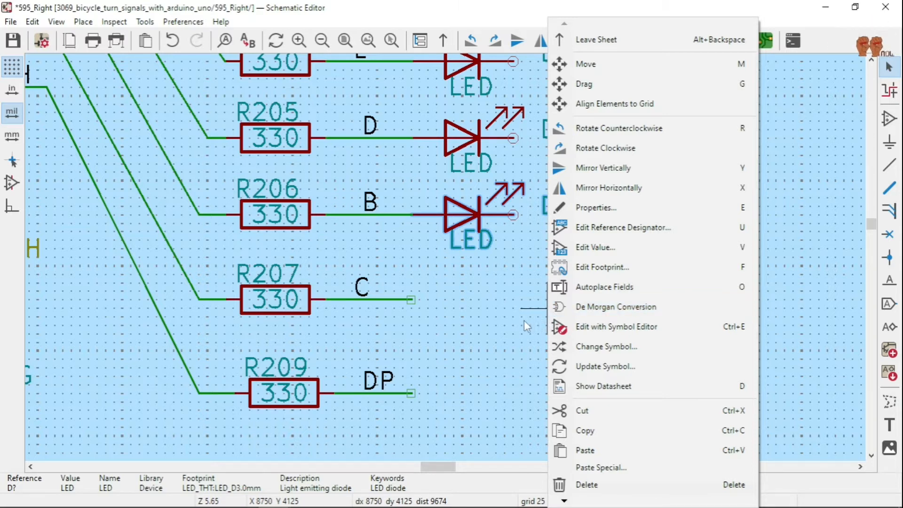
{"action": "left_click", "coordinate": [485, 295]}
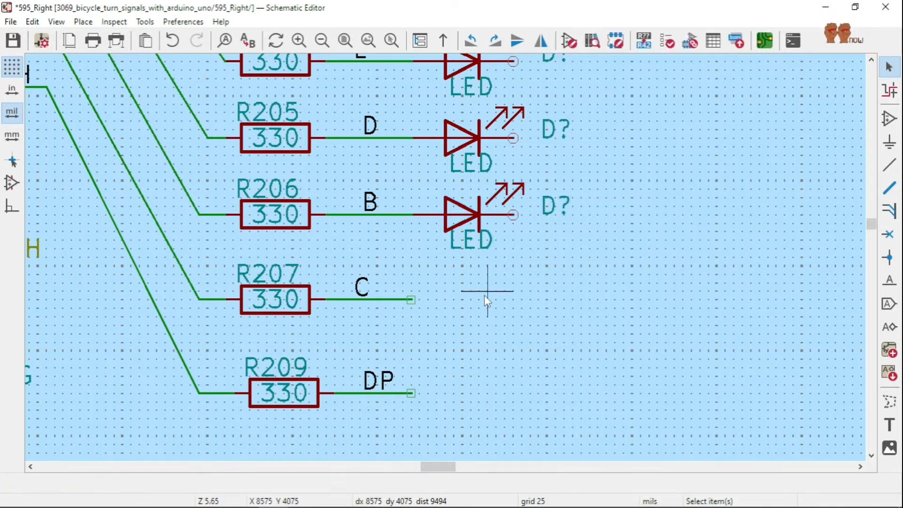
Paste LED copies with their anodes on the ends of wire C from R207 and wire DP from R209.
{"action": "key", "text": "ctrl+v"}
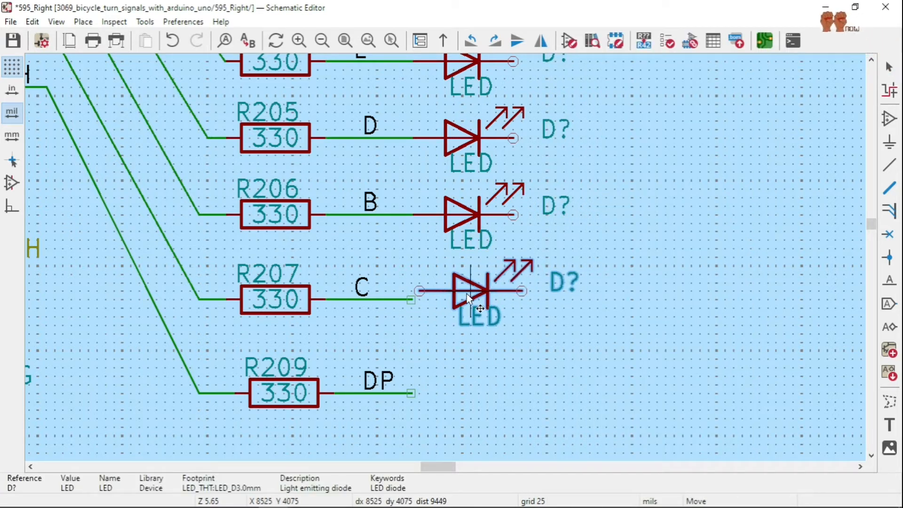
{"action": "left_click", "coordinate": [466, 301]}
{"action": "right_click", "coordinate": [592, 293]}
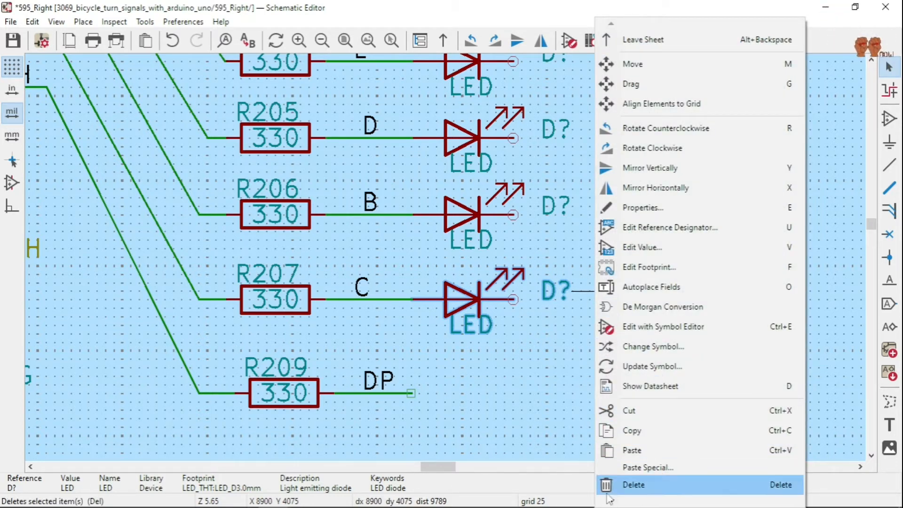
{"action": "mouse_move", "coordinate": [612, 501]}
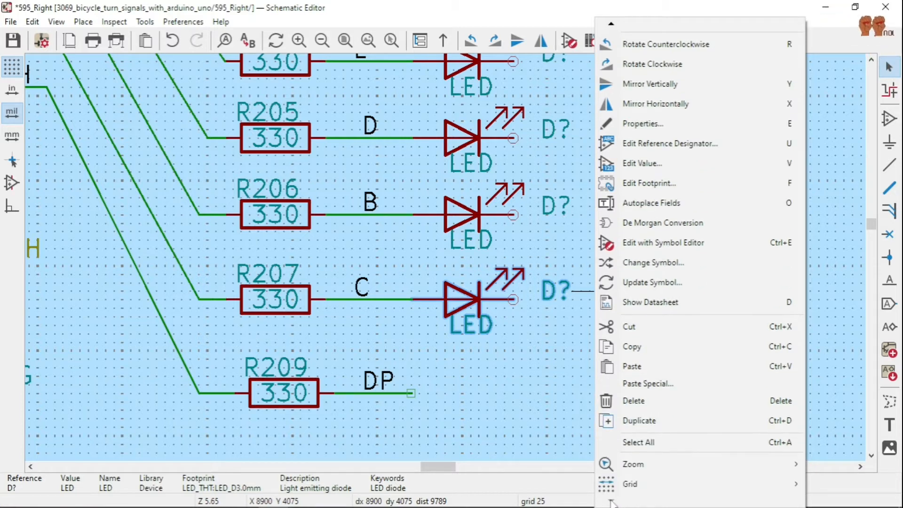
{"action": "mouse_move", "coordinate": [633, 489]}
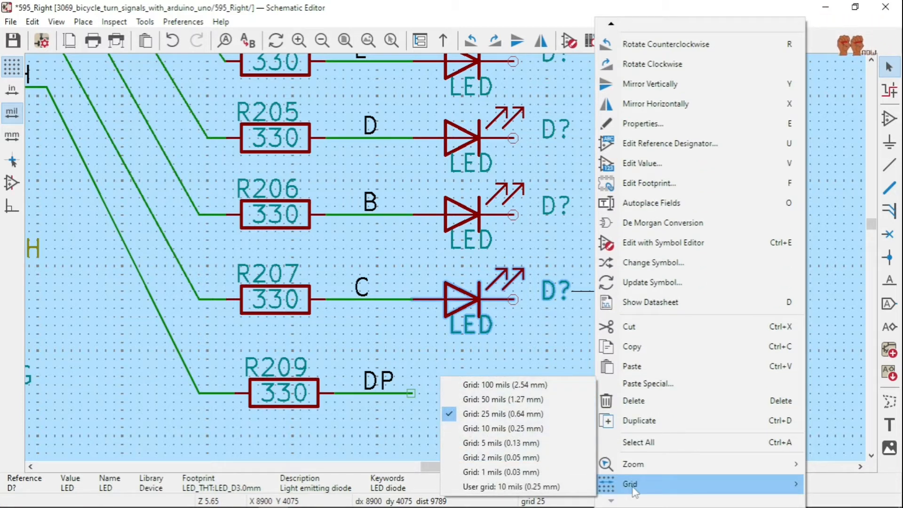
{"action": "left_click", "coordinate": [556, 375]}
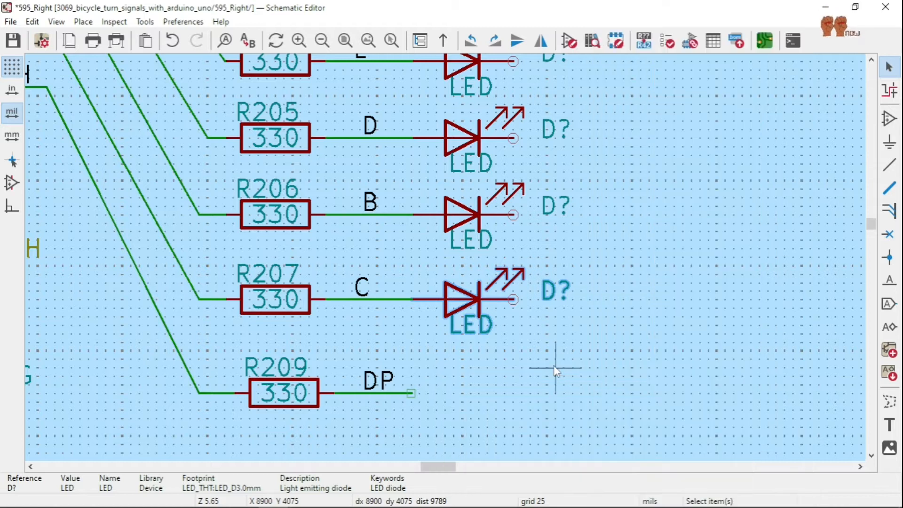
{"action": "key", "text": "ctrl+v"}
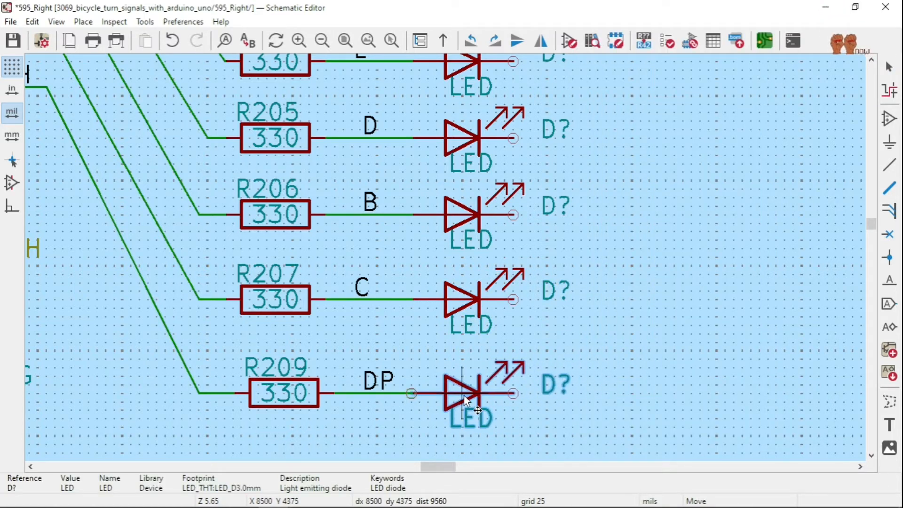
{"action": "scroll", "coordinate": [462, 401], "scroll_direction": "up", "scroll_amount": 6}
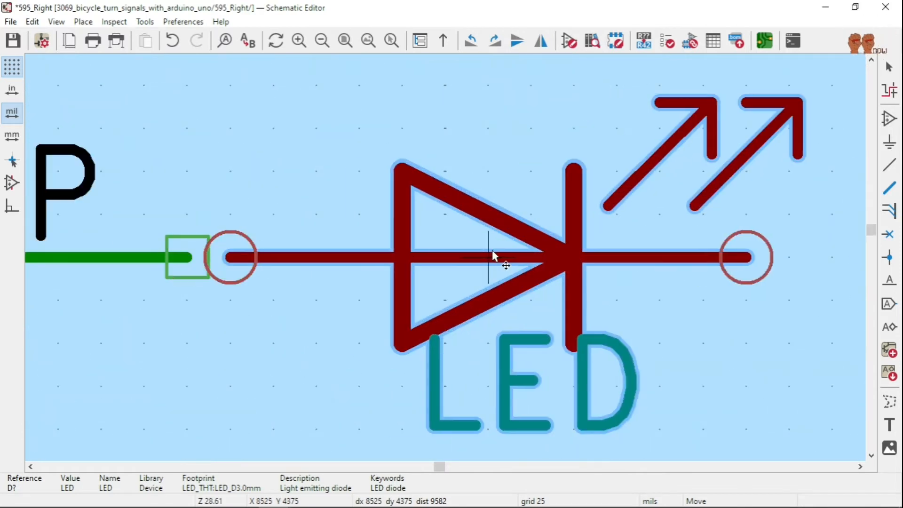
{"action": "left_click", "coordinate": [448, 249]}
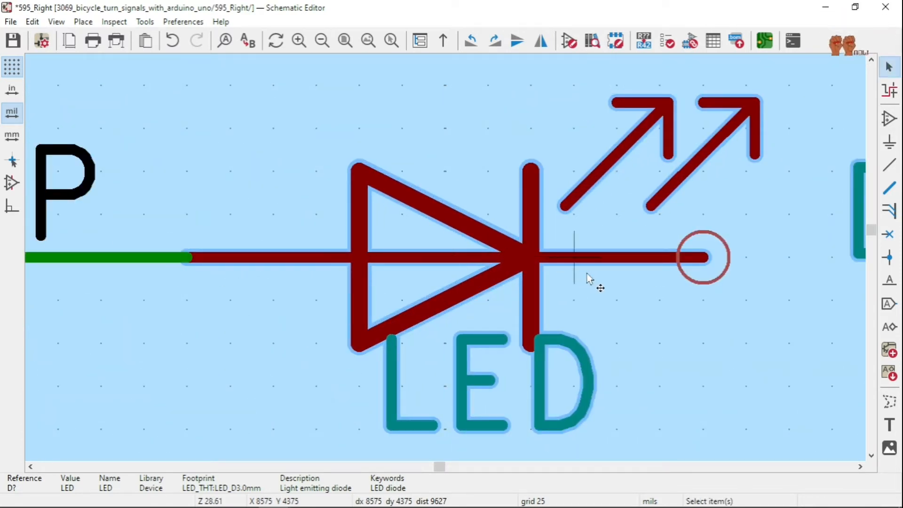
Examine the column of LEDs on the resistor outputs for placement and connection to their wires.
{"action": "scroll", "coordinate": [494, 271], "scroll_direction": "down", "scroll_amount": 8}
{"action": "scroll", "coordinate": [456, 256], "scroll_direction": "down", "scroll_amount": 6}
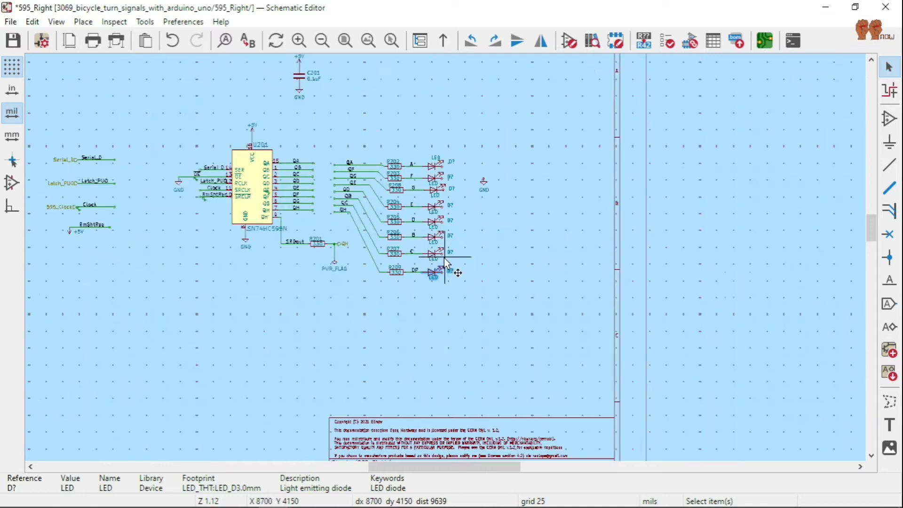
{"action": "scroll", "coordinate": [443, 258], "scroll_direction": "up", "scroll_amount": 6}
{"action": "scroll", "coordinate": [446, 263], "scroll_direction": "up", "scroll_amount": 1}
{"action": "scroll", "coordinate": [445, 262], "scroll_direction": "down", "scroll_amount": 4}
{"action": "scroll", "coordinate": [446, 262], "scroll_direction": "up", "scroll_amount": 4}
{"action": "scroll", "coordinate": [445, 258], "scroll_direction": "down", "scroll_amount": 1}
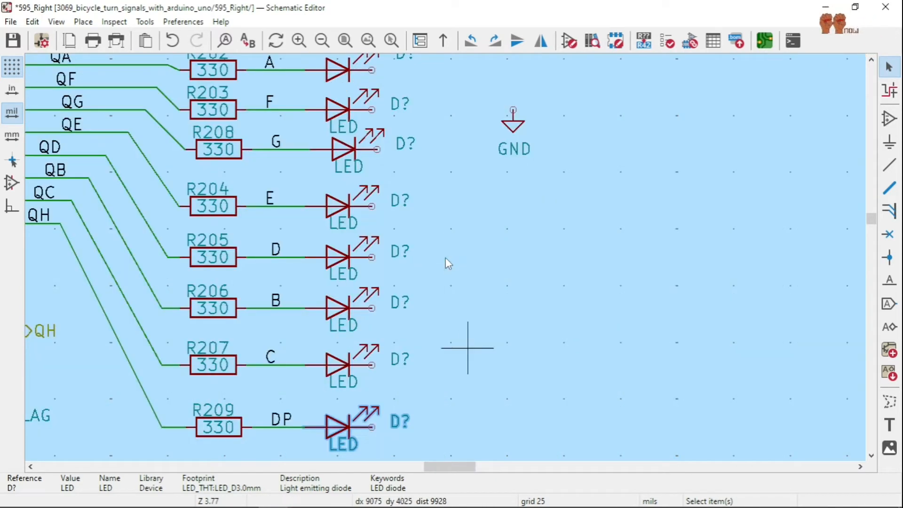
{"action": "scroll", "coordinate": [468, 348], "scroll_direction": "down", "scroll_amount": 2}
{"action": "scroll", "coordinate": [453, 259], "scroll_direction": "up", "scroll_amount": 3}
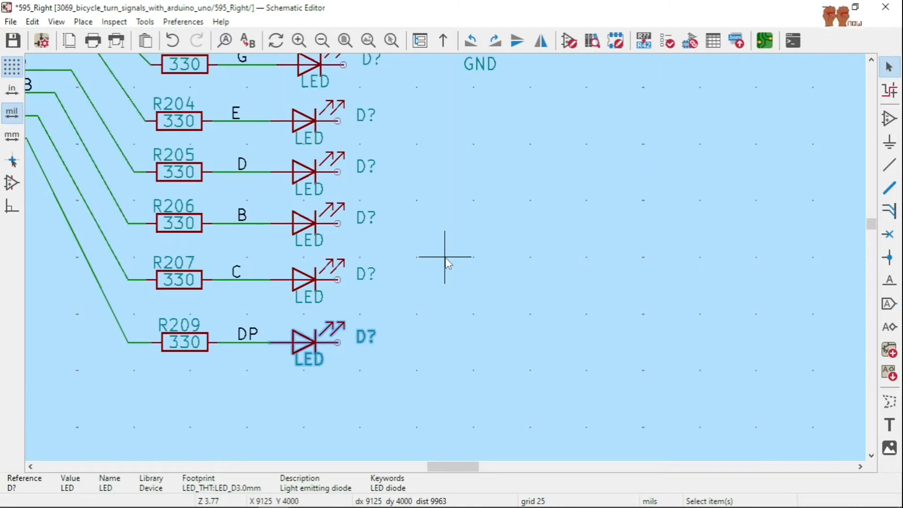
{"action": "scroll", "coordinate": [446, 264], "scroll_direction": "down", "scroll_amount": 2}
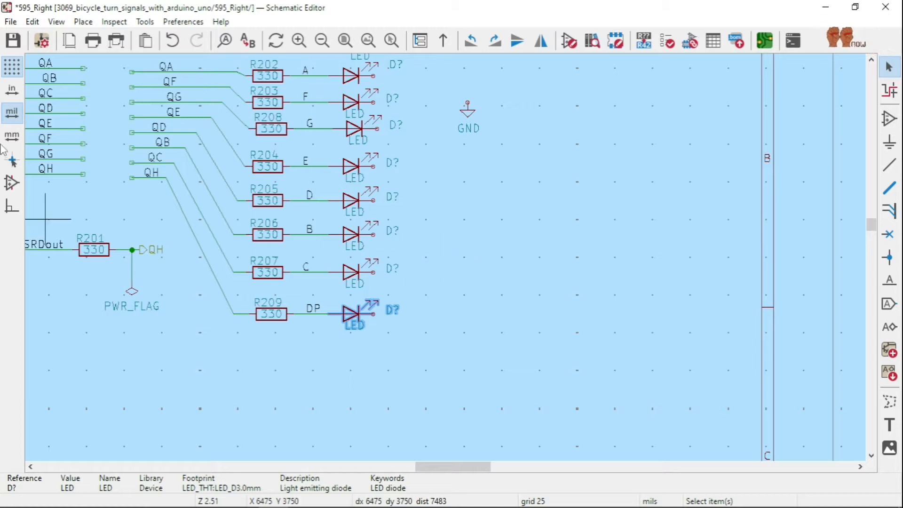
Draw a common cathode wire from the LED on wire A down past the others to the cathode of the LED on wire DP.
{"action": "left_click", "coordinate": [889, 164]}
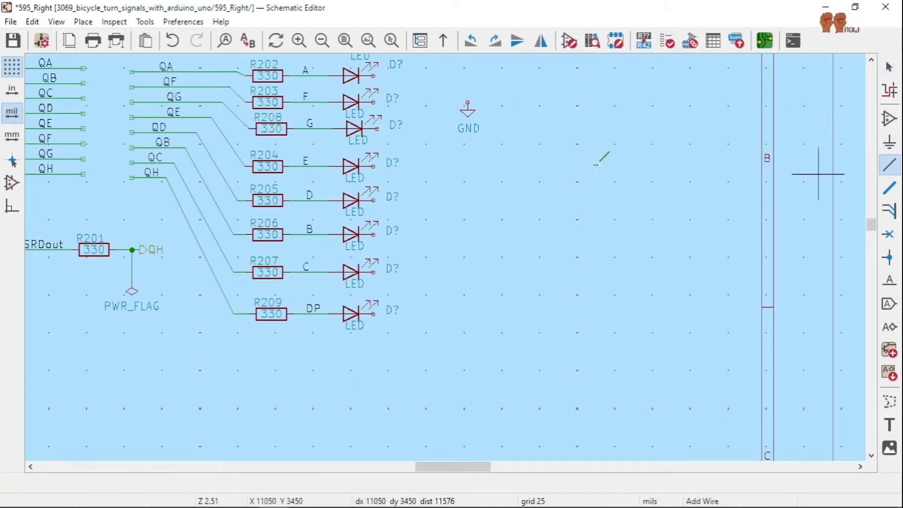
{"action": "left_click", "coordinate": [374, 76]}
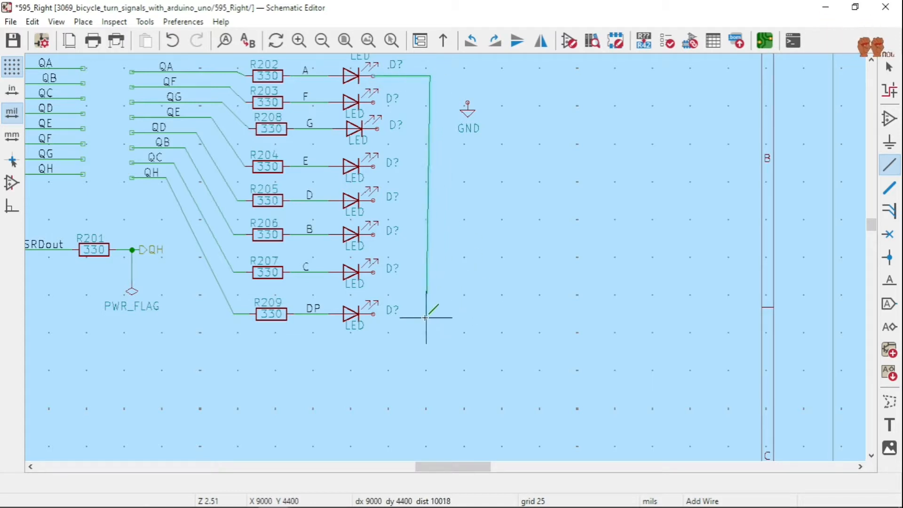
{"action": "scroll", "coordinate": [430, 310], "scroll_direction": "up", "scroll_amount": 5}
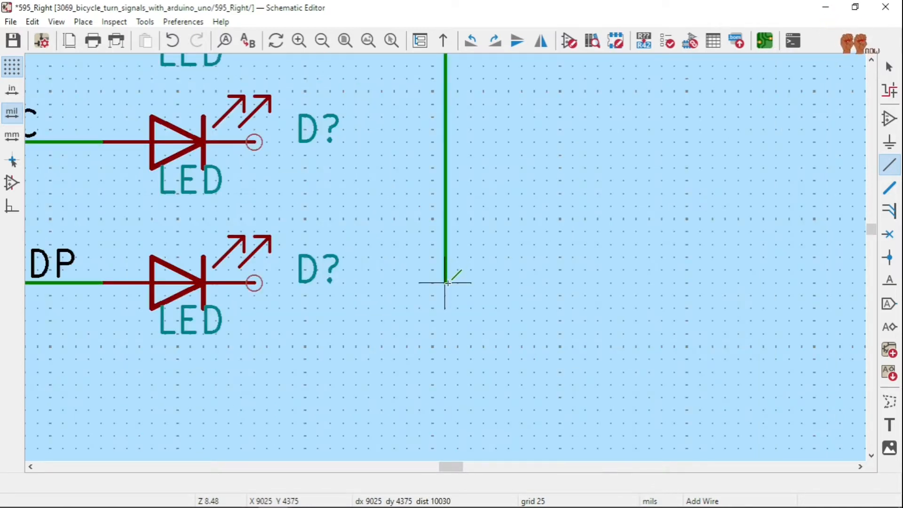
{"action": "left_click", "coordinate": [255, 282]}
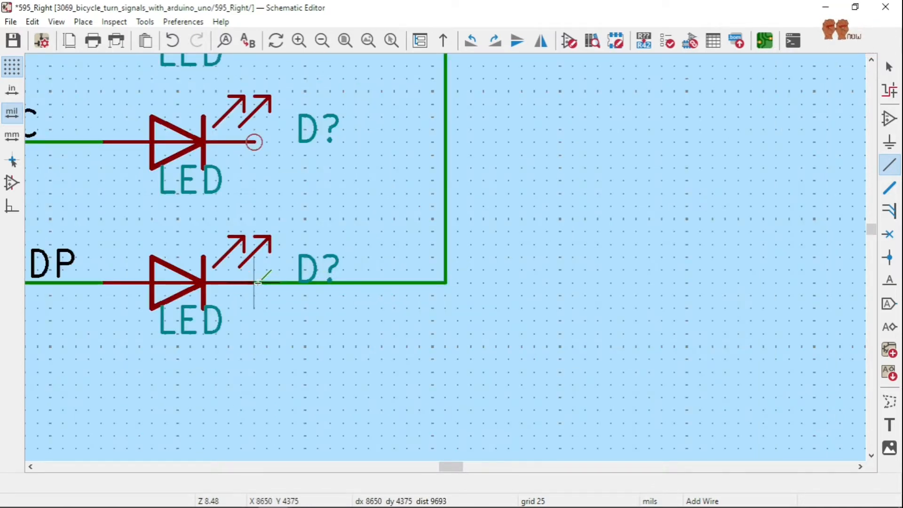
Wire the cathodes of the LEDs on wires C and B straight across to the common vertical wire.
{"action": "left_click", "coordinate": [254, 141]}
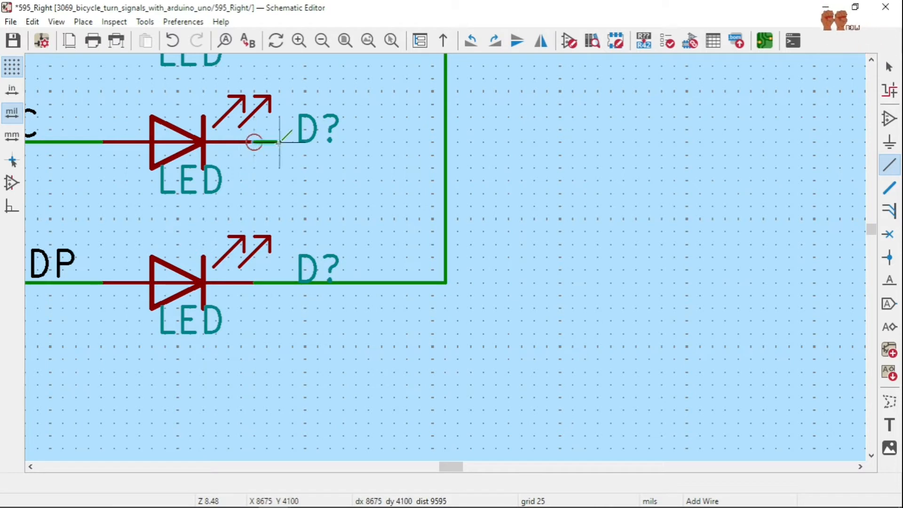
{"action": "left_click", "coordinate": [445, 142]}
{"action": "scroll", "coordinate": [459, 141], "scroll_direction": "up", "scroll_amount": 2}
{"action": "scroll", "coordinate": [440, 252], "scroll_direction": "down", "scroll_amount": 3}
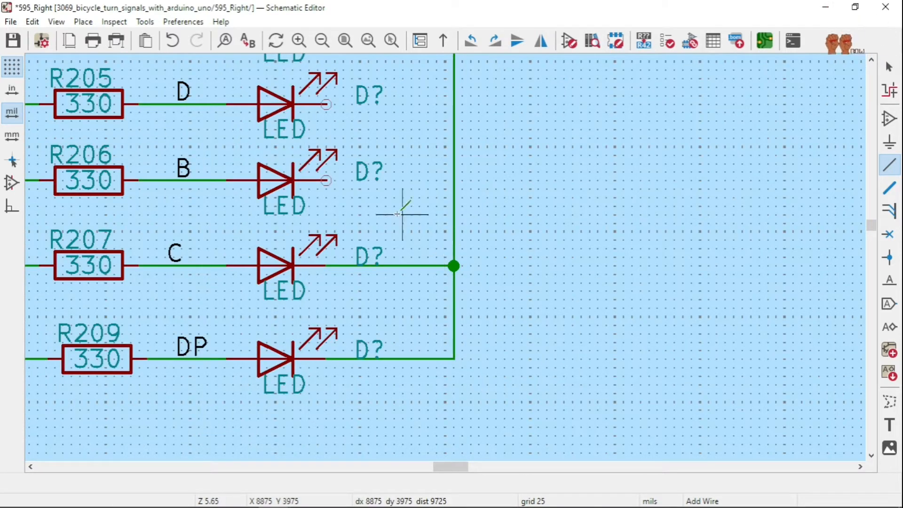
{"action": "left_click", "coordinate": [326, 180]}
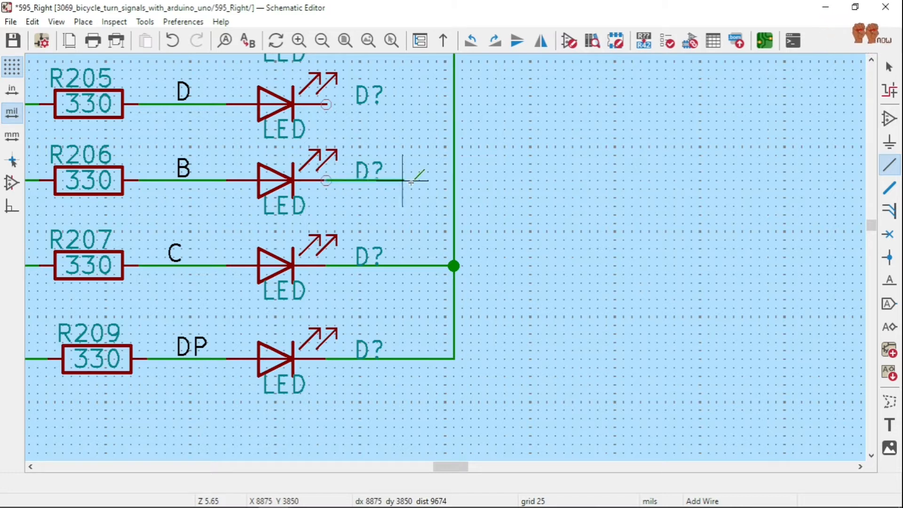
{"action": "left_click", "coordinate": [454, 180]}
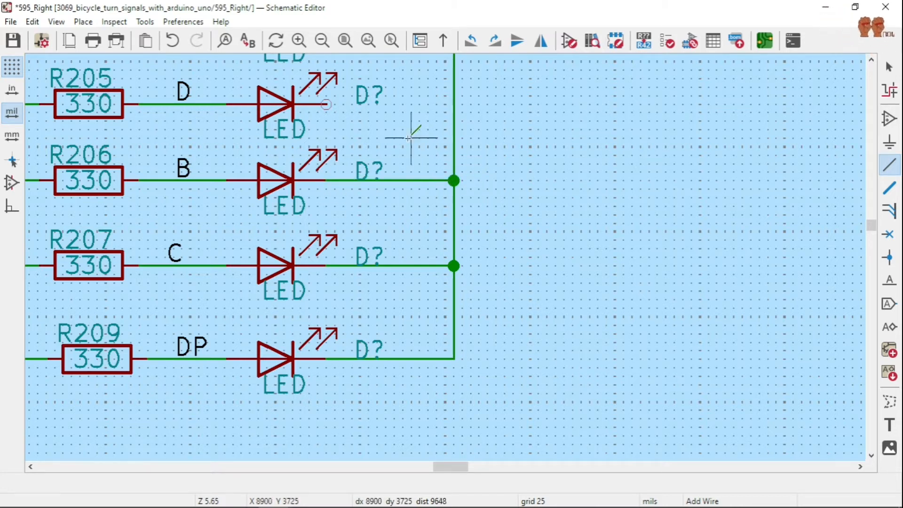
Wire the cathode of the LED on wire D straight across to the common vertical wire.
{"action": "scroll", "coordinate": [393, 104], "scroll_direction": "down", "scroll_amount": 2}
{"action": "scroll", "coordinate": [438, 230], "scroll_direction": "up", "scroll_amount": 2}
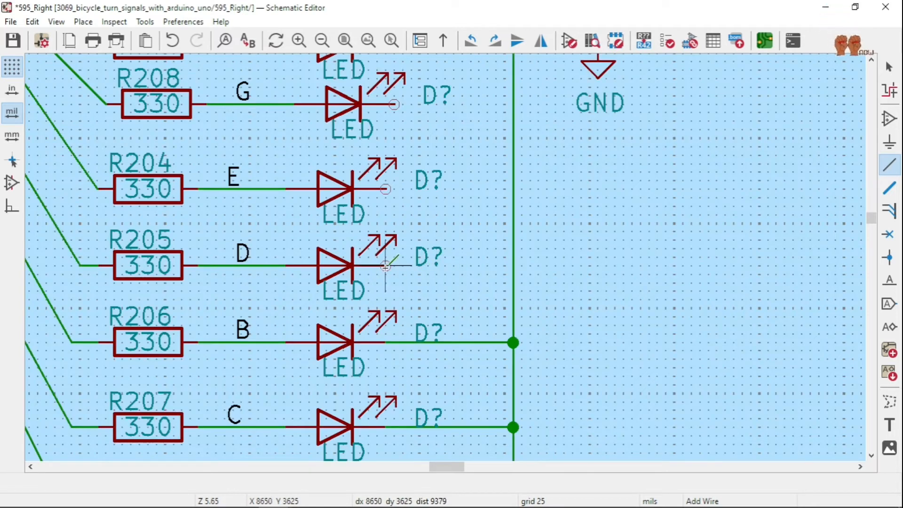
{"action": "left_click", "coordinate": [412, 266]}
{"action": "left_click", "coordinate": [513, 266]}
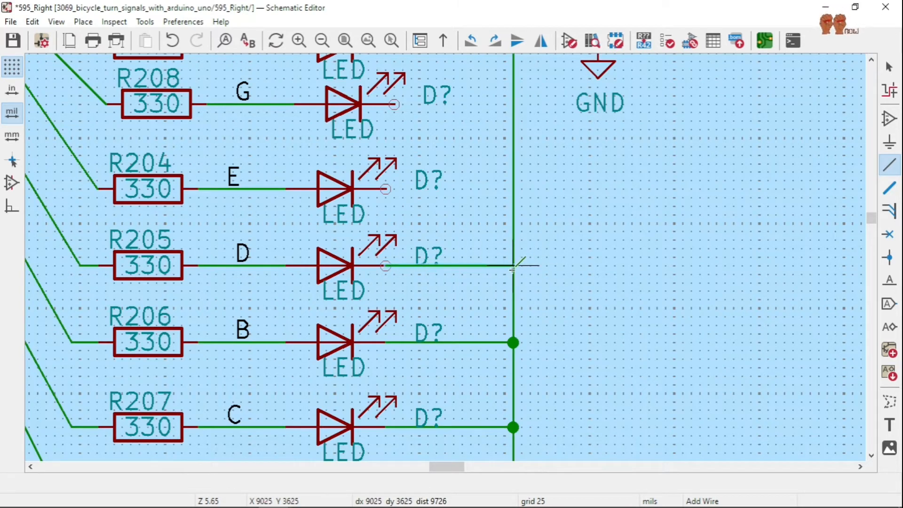
Wire the cathodes of the LEDs on wires E and G straight across to the common vertical wire.
{"action": "scroll", "coordinate": [452, 236], "scroll_direction": "down", "scroll_amount": 2}
{"action": "scroll", "coordinate": [447, 253], "scroll_direction": "up", "scroll_amount": 4}
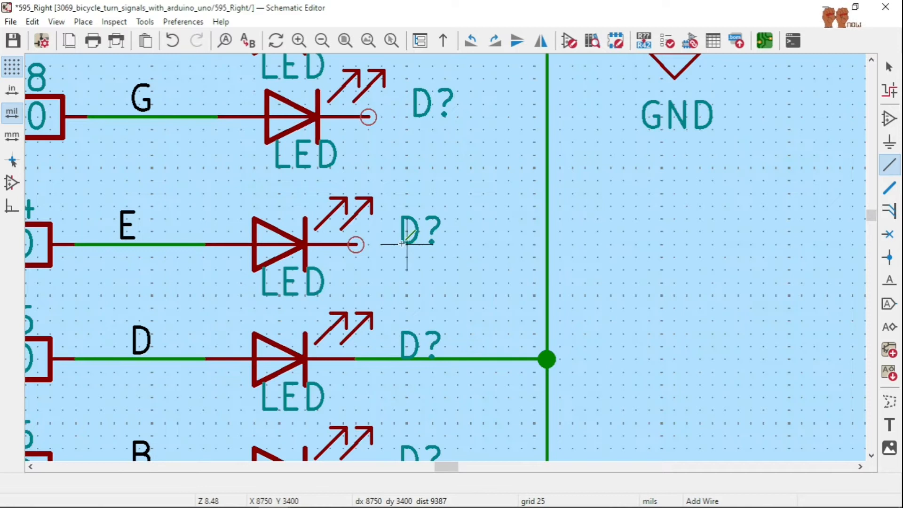
{"action": "left_click", "coordinate": [355, 245]}
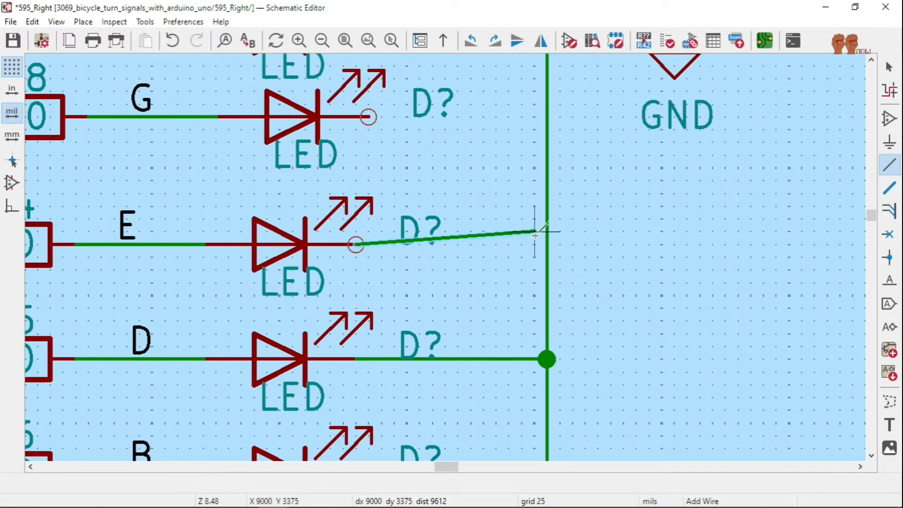
{"action": "left_click", "coordinate": [547, 244]}
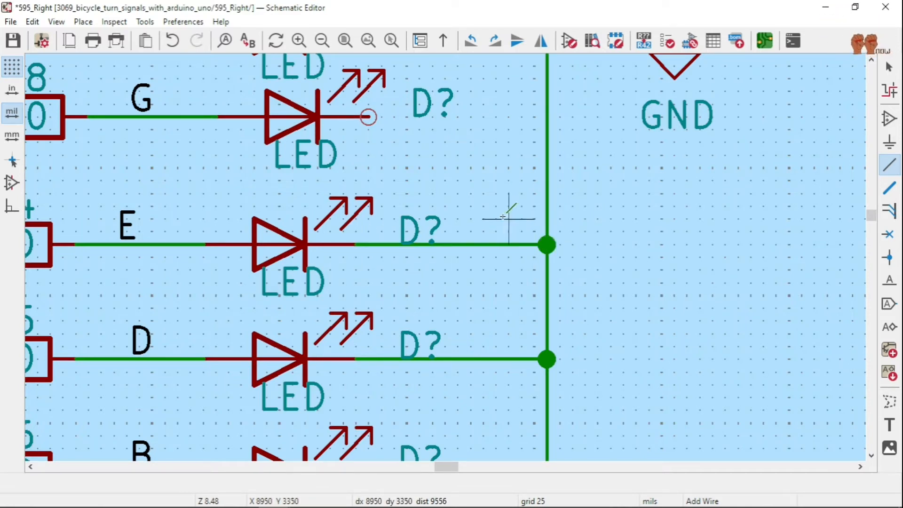
{"action": "left_click", "coordinate": [369, 116]}
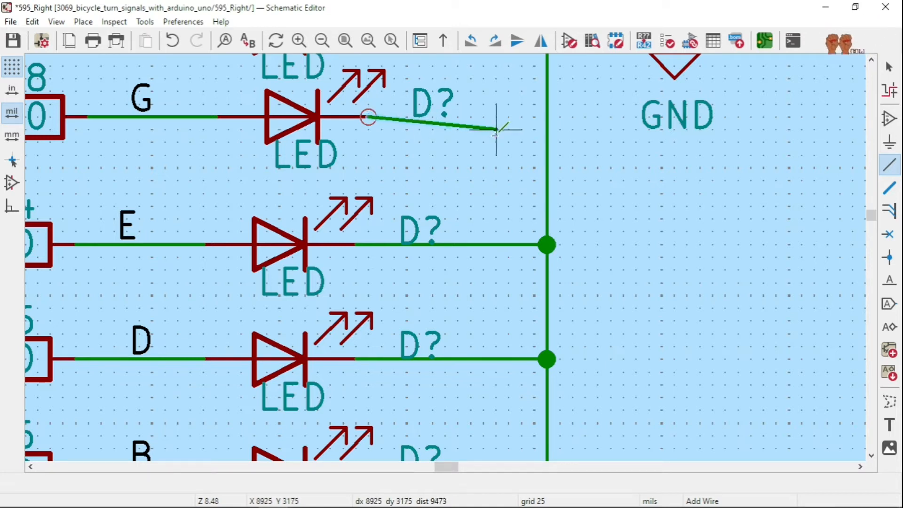
{"action": "left_click", "coordinate": [546, 116]}
Wire the cathode of the LED on wire F straight across to the common vertical wire.
{"action": "scroll", "coordinate": [520, 125], "scroll_direction": "down", "scroll_amount": 3}
{"action": "scroll", "coordinate": [445, 257], "scroll_direction": "up", "scroll_amount": 3}
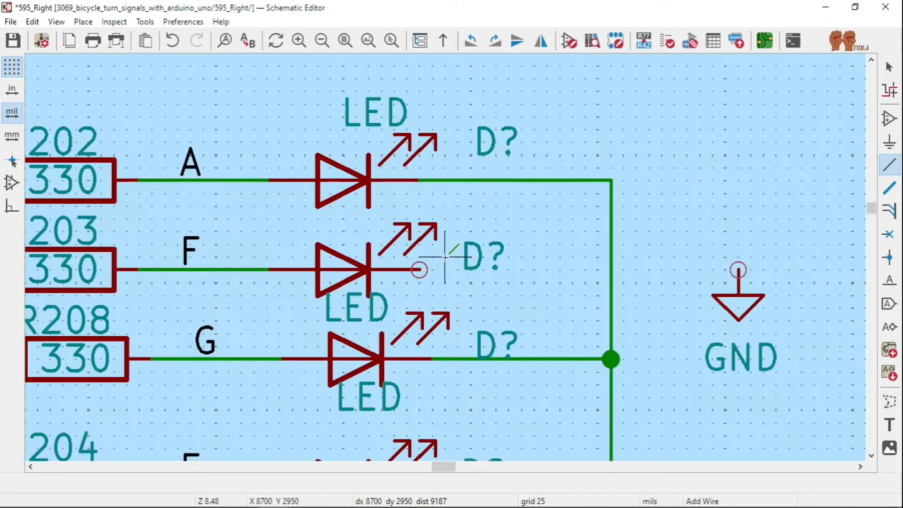
{"action": "left_click", "coordinate": [419, 270]}
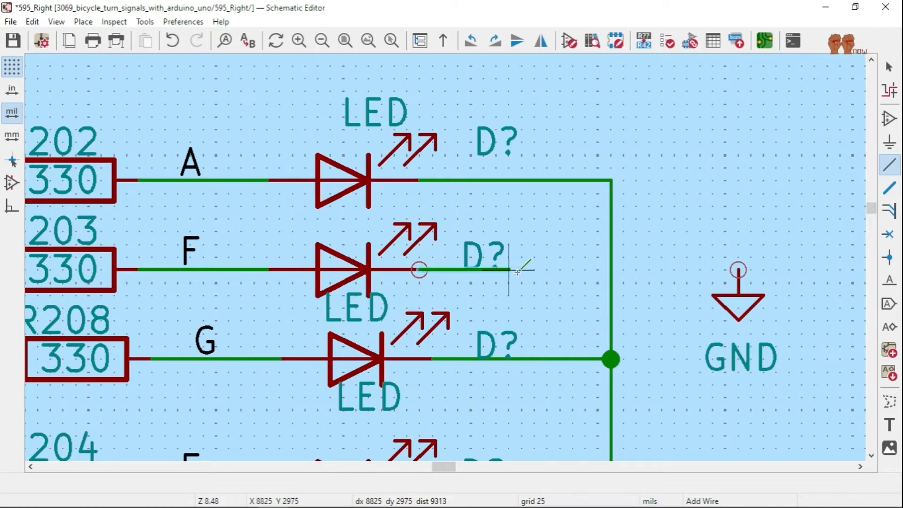
{"action": "left_click", "coordinate": [611, 270]}
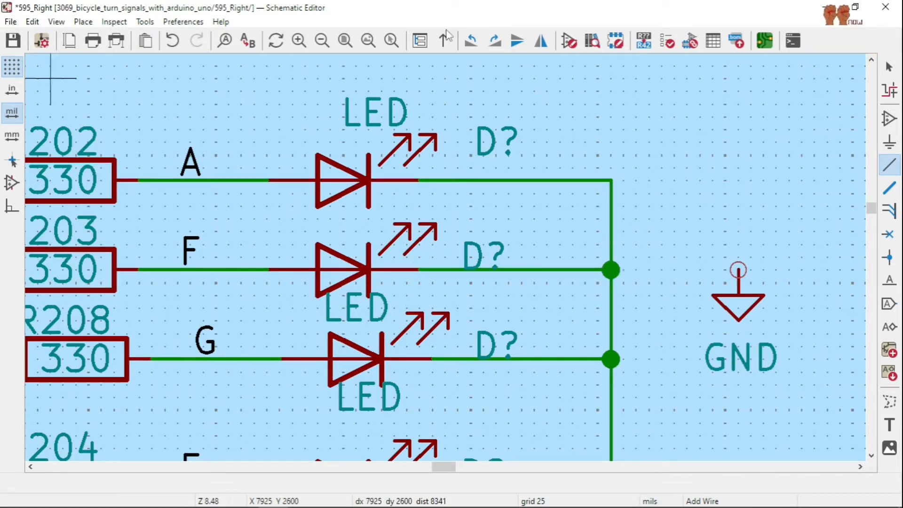
Connect the GND symbol to the upper corner of the common cathode wire, level with the LED on wire A.
{"action": "left_click", "coordinate": [739, 271]}
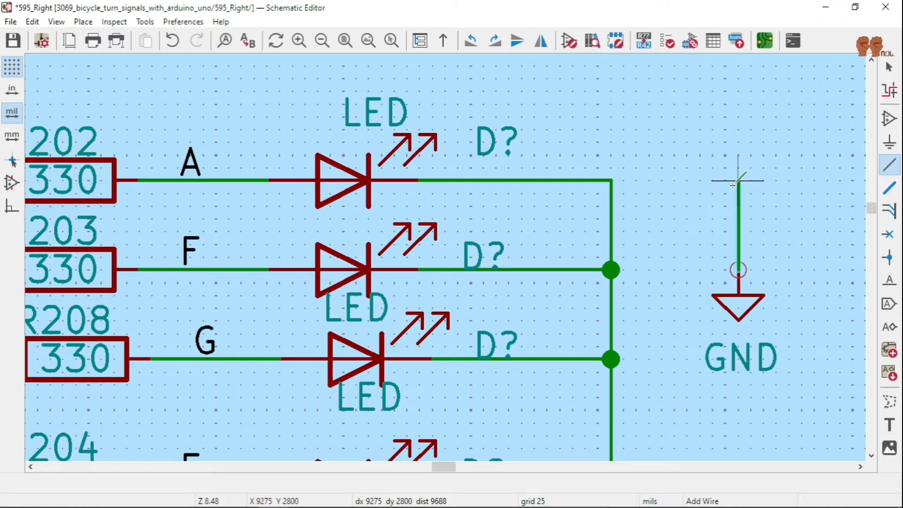
{"action": "left_click", "coordinate": [612, 180]}
{"action": "scroll", "coordinate": [445, 257], "scroll_direction": "down", "scroll_amount": 3}
{"action": "scroll", "coordinate": [445, 257], "scroll_direction": "up", "scroll_amount": 4}
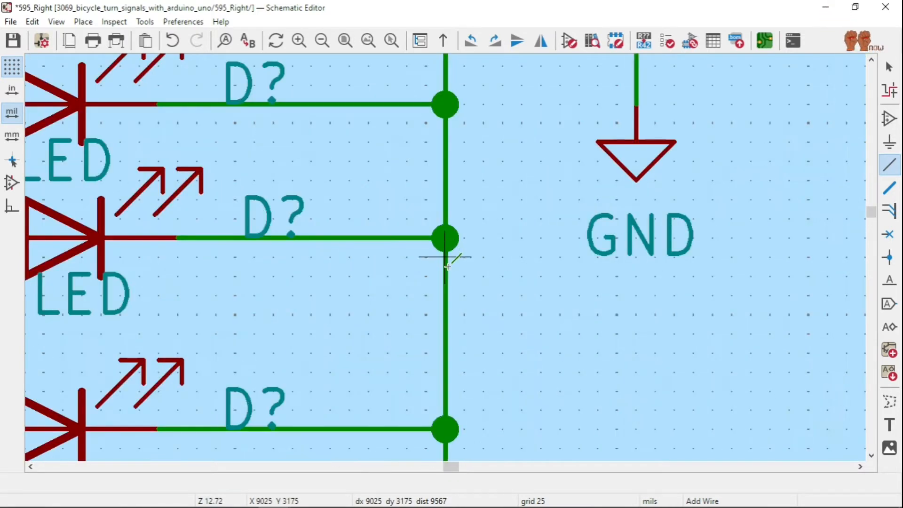
Annotate the entire schematic with existing annotations reset and numbering at the first free after sheet number X 100.
{"action": "scroll", "coordinate": [445, 258], "scroll_direction": "down", "scroll_amount": 4}
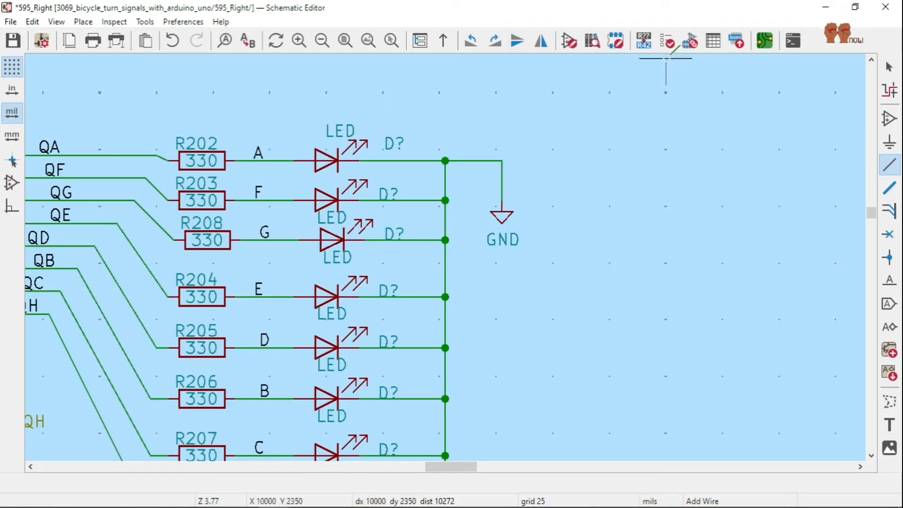
{"action": "left_click", "coordinate": [641, 42]}
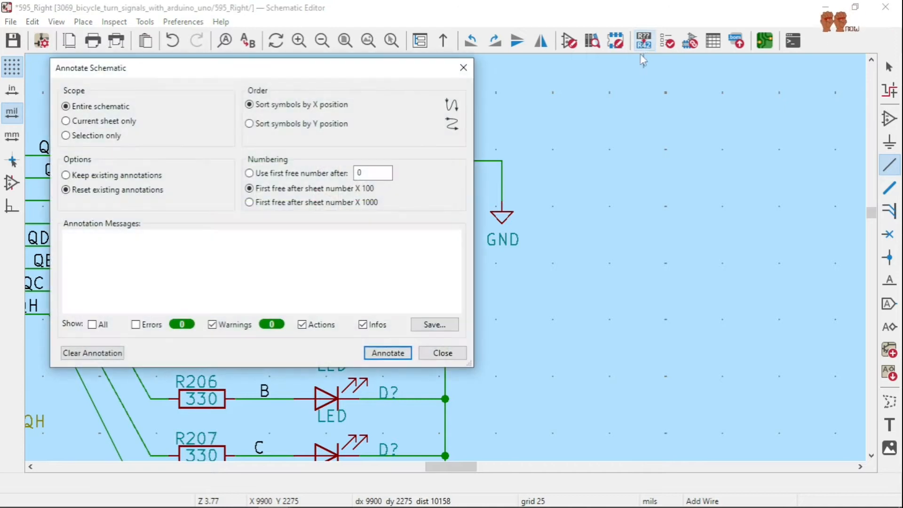
{"action": "left_click", "coordinate": [389, 354]}
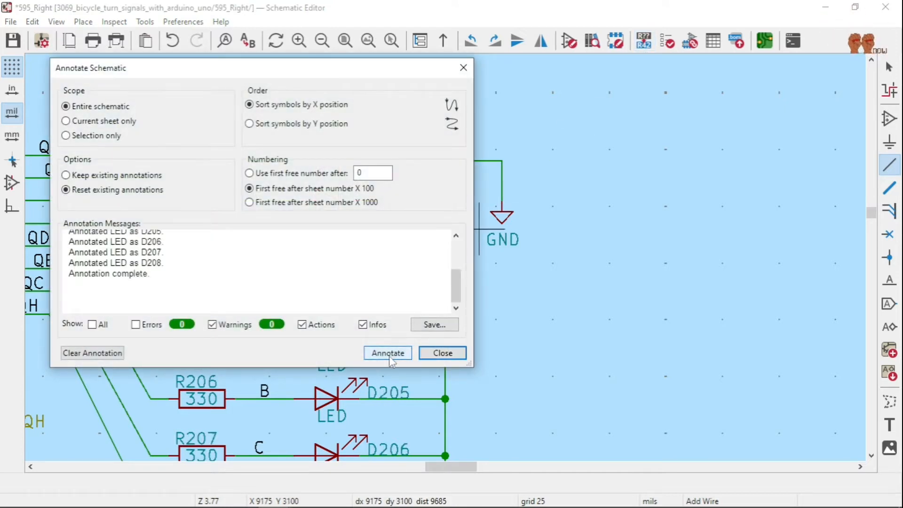
{"action": "left_click", "coordinate": [439, 354]}
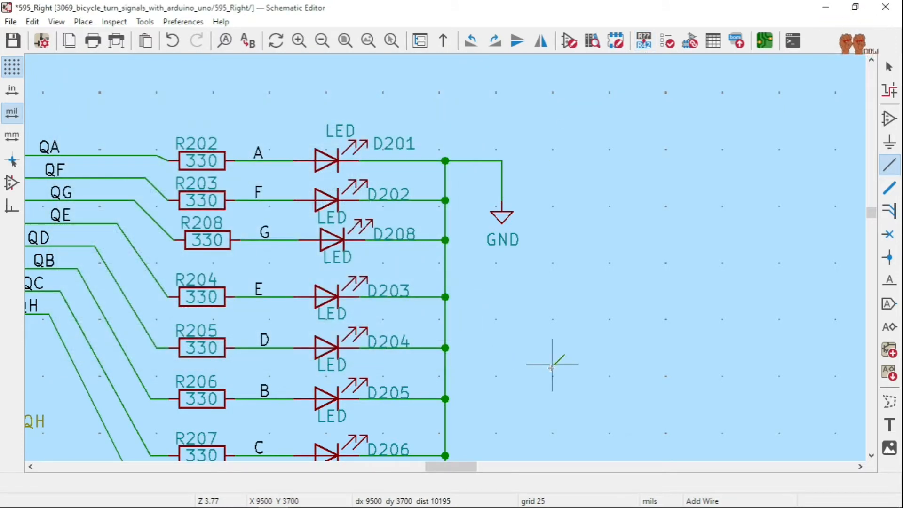
Run the electrical rules check on the schematic, review the listed violations and close the checker.
{"action": "scroll", "coordinate": [552, 365], "scroll_direction": "down", "scroll_amount": 1}
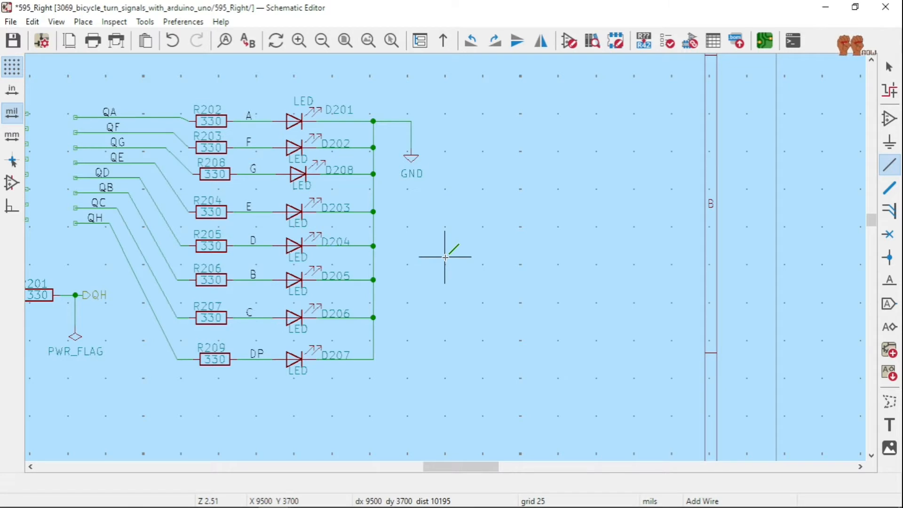
{"action": "scroll", "coordinate": [445, 257], "scroll_direction": "down", "scroll_amount": 2}
{"action": "scroll", "coordinate": [276, 302], "scroll_direction": "up", "scroll_amount": 2}
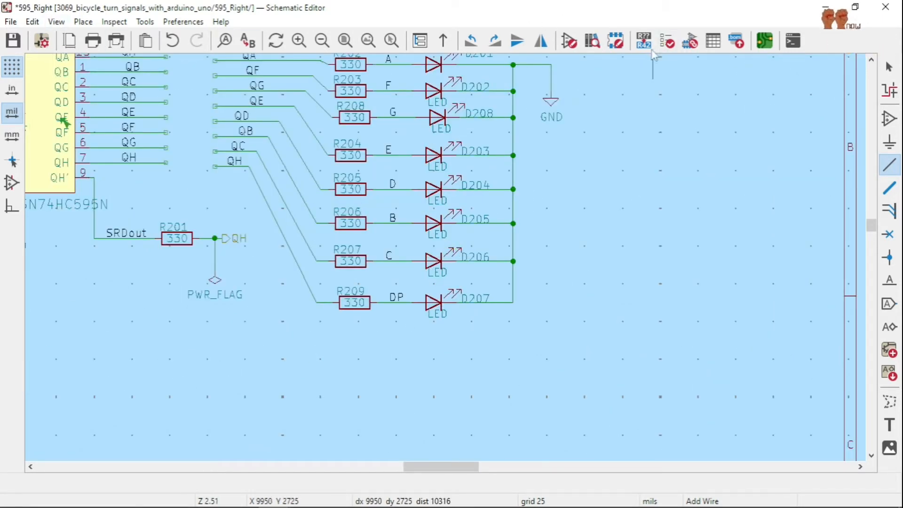
{"action": "left_click", "coordinate": [668, 42]}
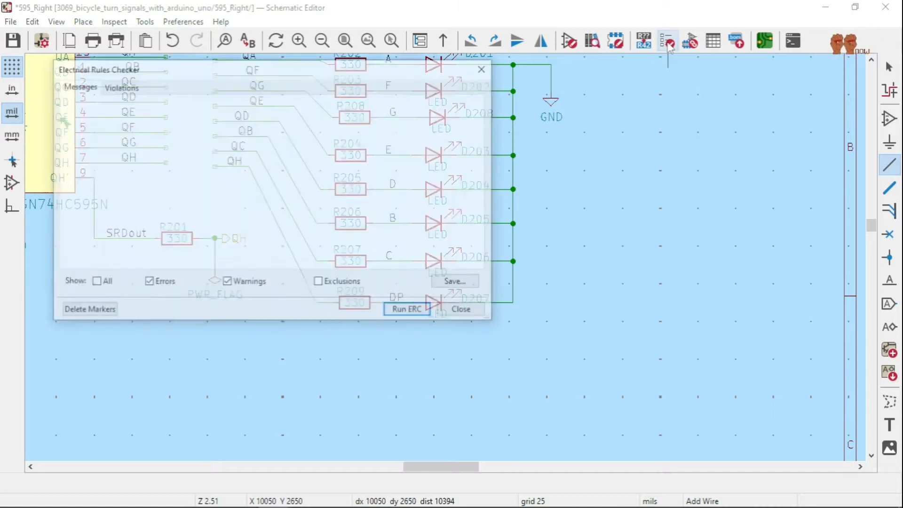
{"action": "left_click", "coordinate": [400, 311]}
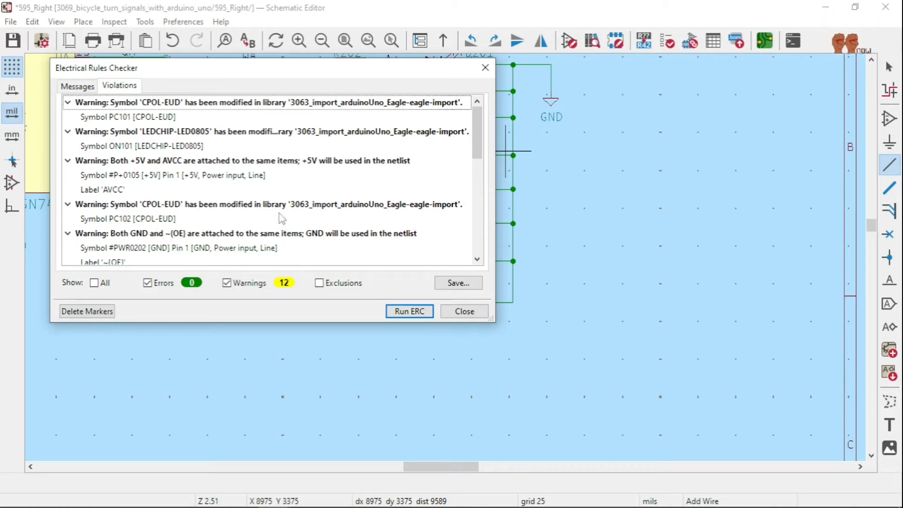
{"action": "left_click", "coordinate": [459, 309]}
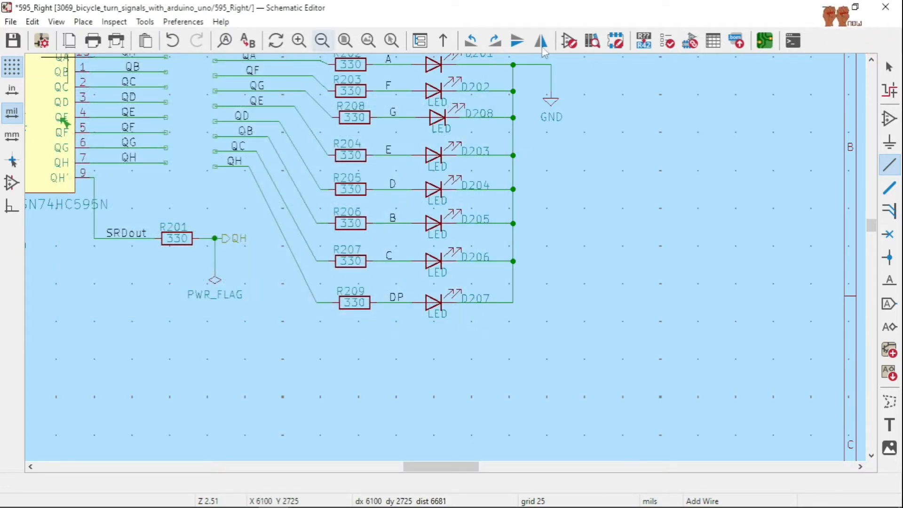
Close the schematic with its changes saved and reopen it from the PCB Editor.
{"action": "left_click", "coordinate": [884, 10]}
{"action": "left_click", "coordinate": [412, 281]}
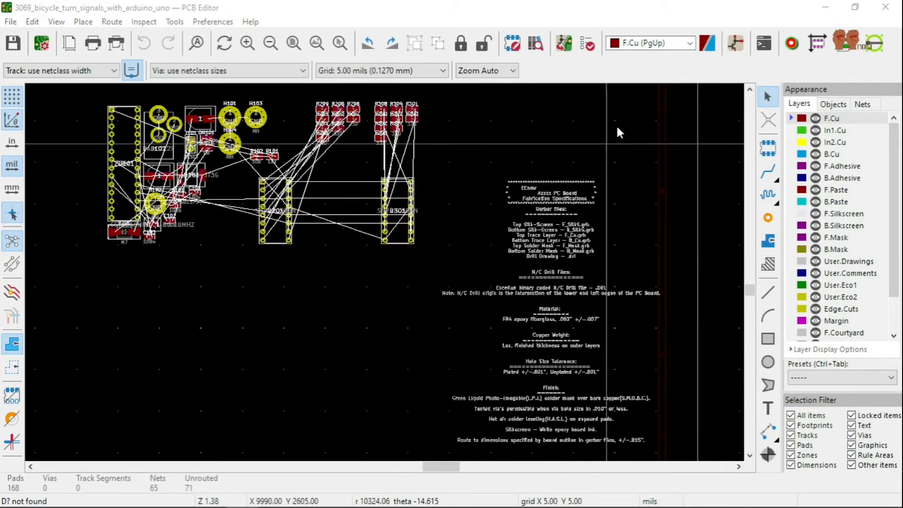
{"action": "left_click", "coordinate": [735, 43]}
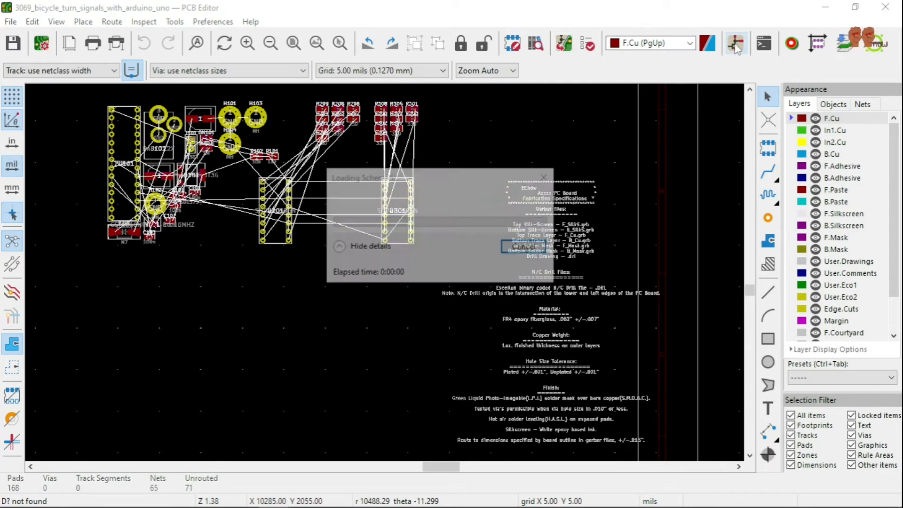
Open the 595_Left sheet from the root schematic.
{"action": "scroll", "coordinate": [495, 272], "scroll_direction": "down", "scroll_amount": 3}
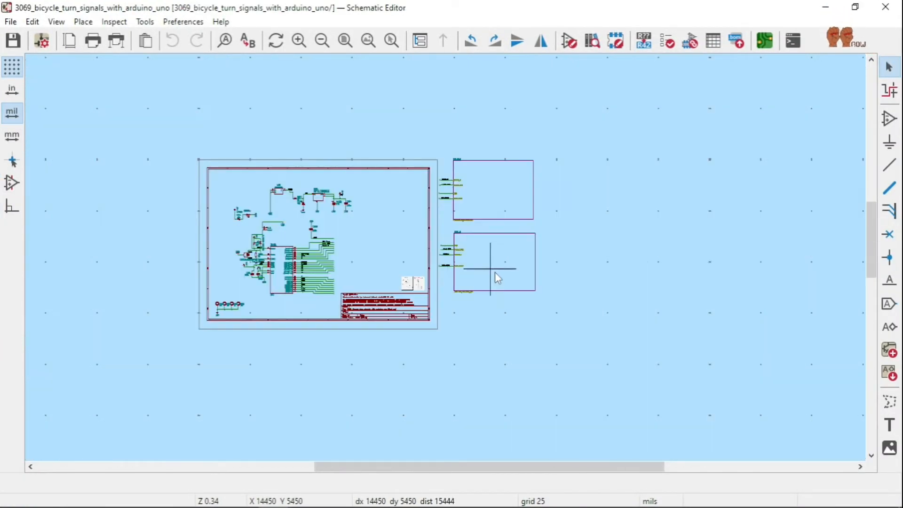
{"action": "scroll", "coordinate": [445, 256], "scroll_direction": "up", "scroll_amount": 5}
{"action": "double_click", "coordinate": [431, 228]}
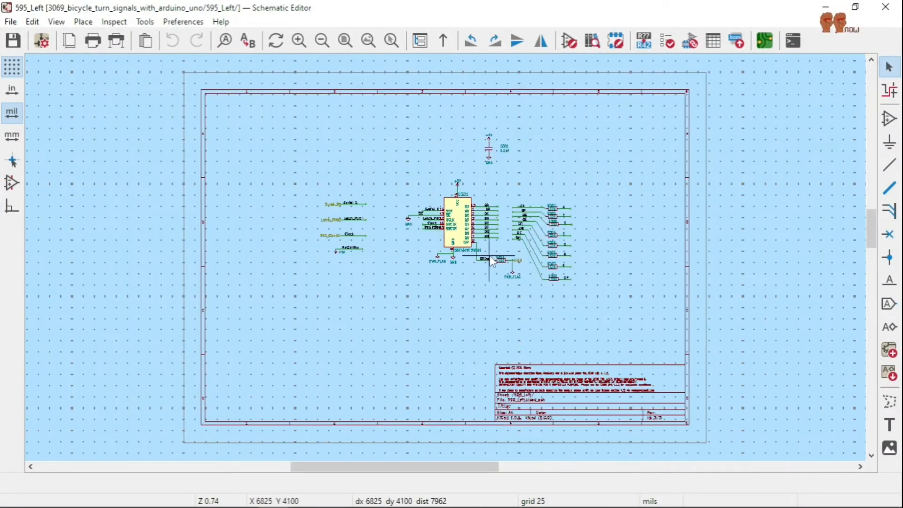
Examine the shift register circuit on the 595_Left sheet and its resistor output wires A to DP.
{"action": "scroll", "coordinate": [446, 261], "scroll_direction": "up", "scroll_amount": 2}
{"action": "scroll", "coordinate": [447, 262], "scroll_direction": "down", "scroll_amount": 2}
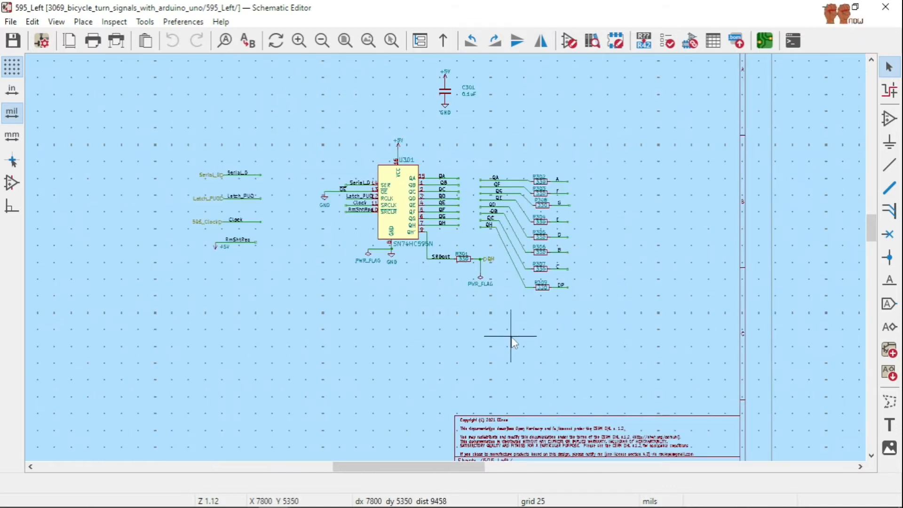
{"action": "scroll", "coordinate": [511, 340], "scroll_direction": "up", "scroll_amount": 4}
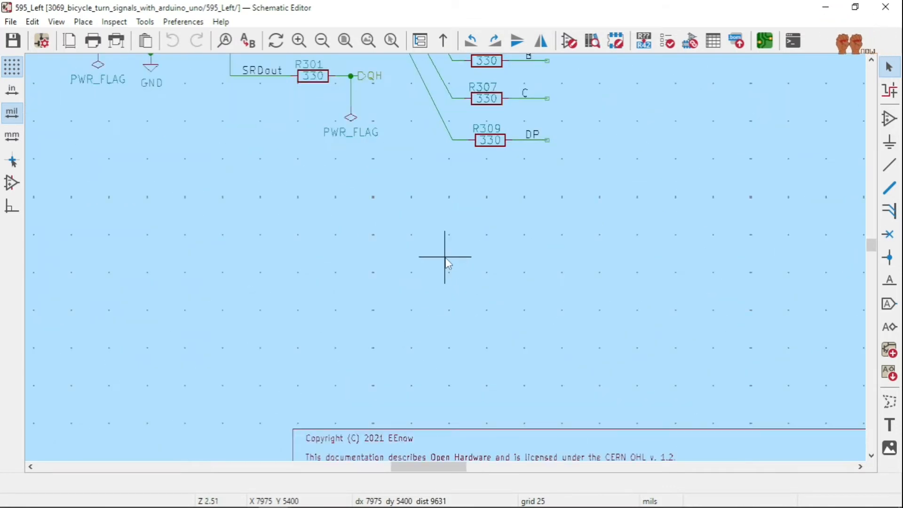
{"action": "scroll", "coordinate": [446, 262], "scroll_direction": "down", "scroll_amount": 4}
{"action": "scroll", "coordinate": [444, 252], "scroll_direction": "up", "scroll_amount": 4}
{"action": "scroll", "coordinate": [430, 268], "scroll_direction": "down", "scroll_amount": 2}
{"action": "scroll", "coordinate": [446, 261], "scroll_direction": "up", "scroll_amount": 2}
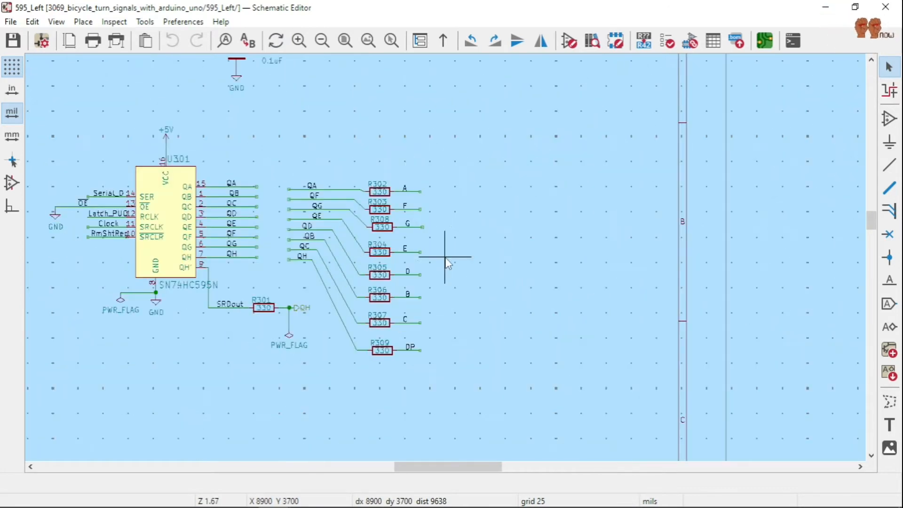
{"action": "scroll", "coordinate": [446, 262], "scroll_direction": "up", "scroll_amount": 1}
{"action": "scroll", "coordinate": [446, 262], "scroll_direction": "up", "scroll_amount": 1}
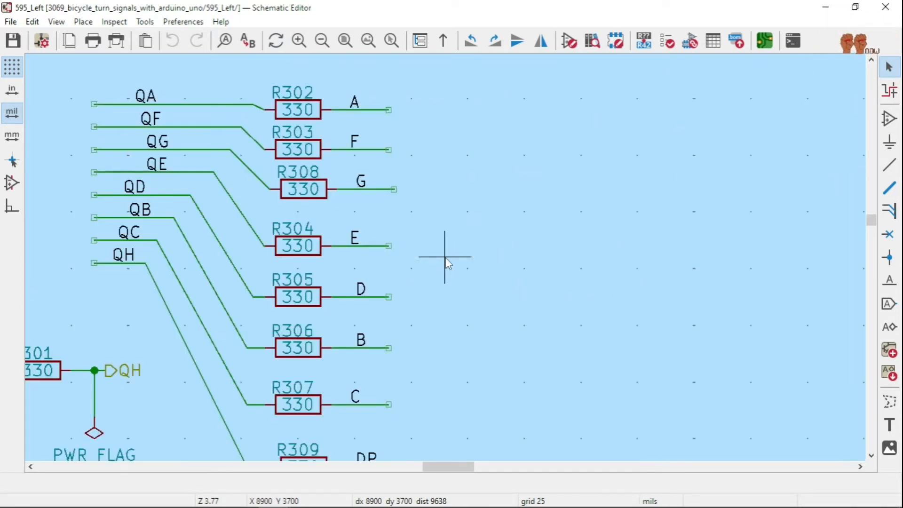
{"action": "scroll", "coordinate": [446, 261], "scroll_direction": "down", "scroll_amount": 2}
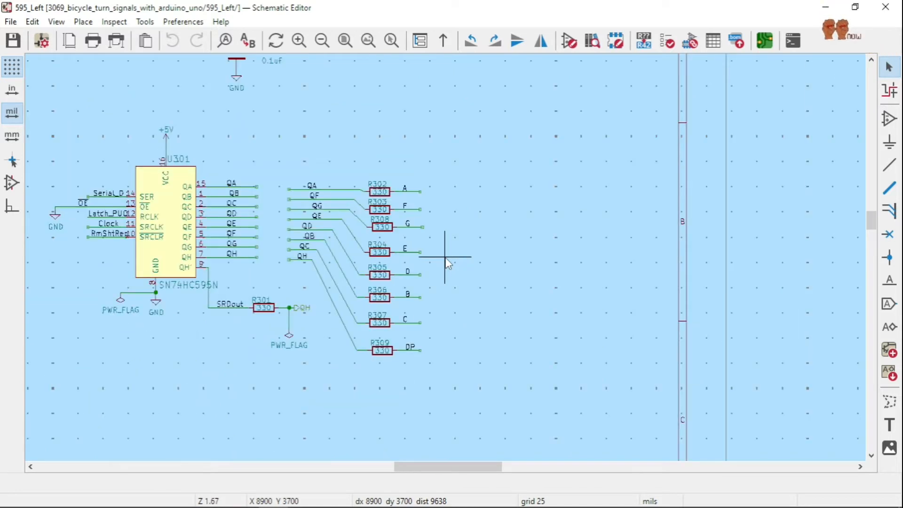
{"action": "scroll", "coordinate": [446, 262], "scroll_direction": "down", "scroll_amount": 1}
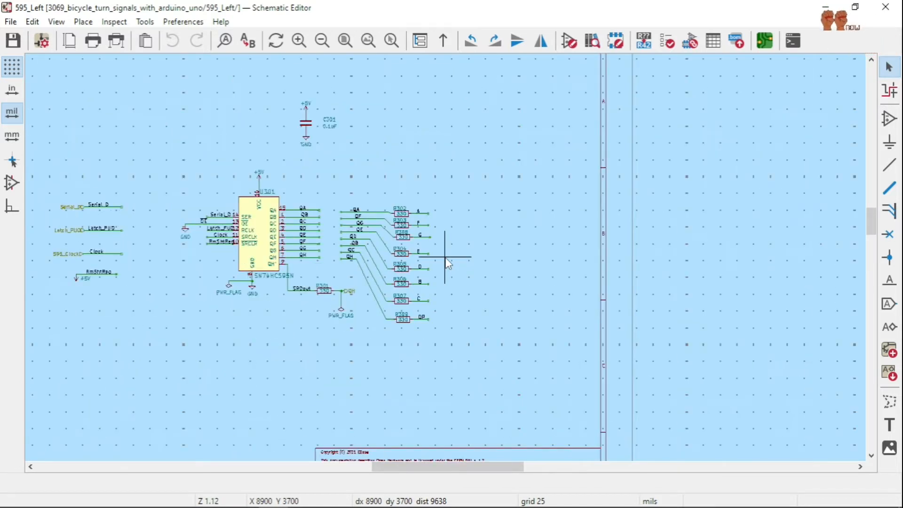
Paste copies of the 3 mm LED onto the ends of resistor output wires A, F, G and E, anodes joined to the wires.
{"action": "scroll", "coordinate": [446, 262], "scroll_direction": "up", "scroll_amount": 3}
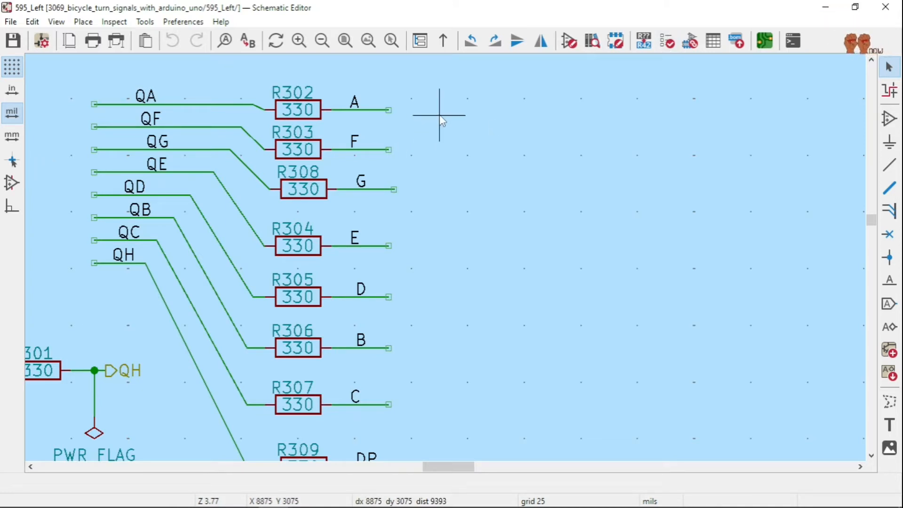
{"action": "key", "text": "ctrl+v"}
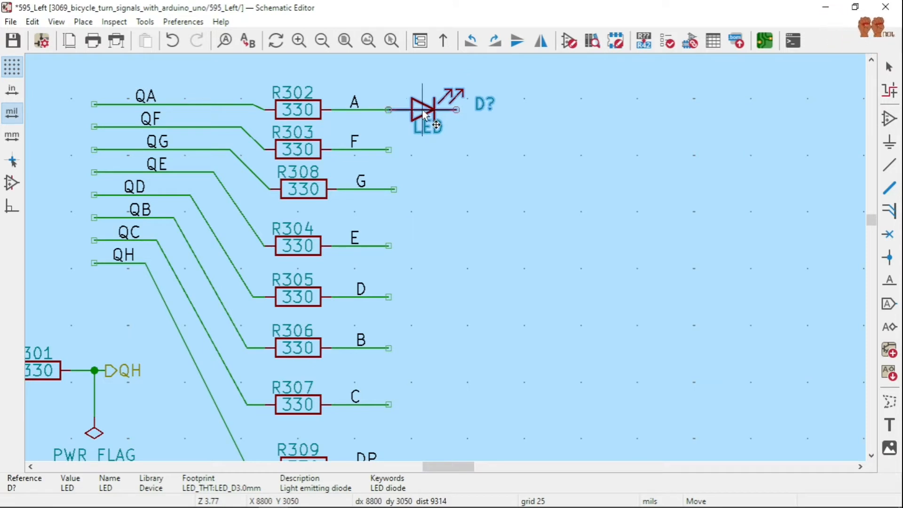
{"action": "left_click", "coordinate": [423, 112]}
{"action": "key", "text": "ctrl+v"}
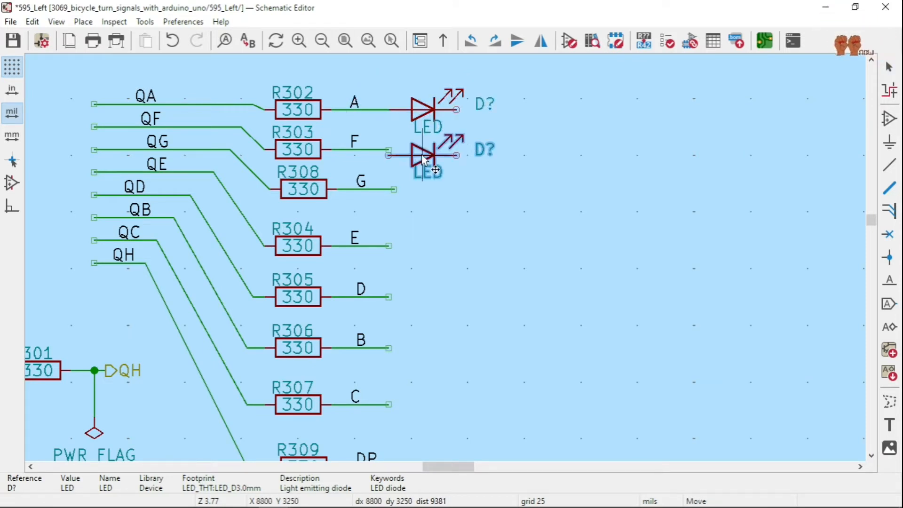
{"action": "left_click", "coordinate": [425, 167]}
{"action": "key", "text": "ctrl+v"}
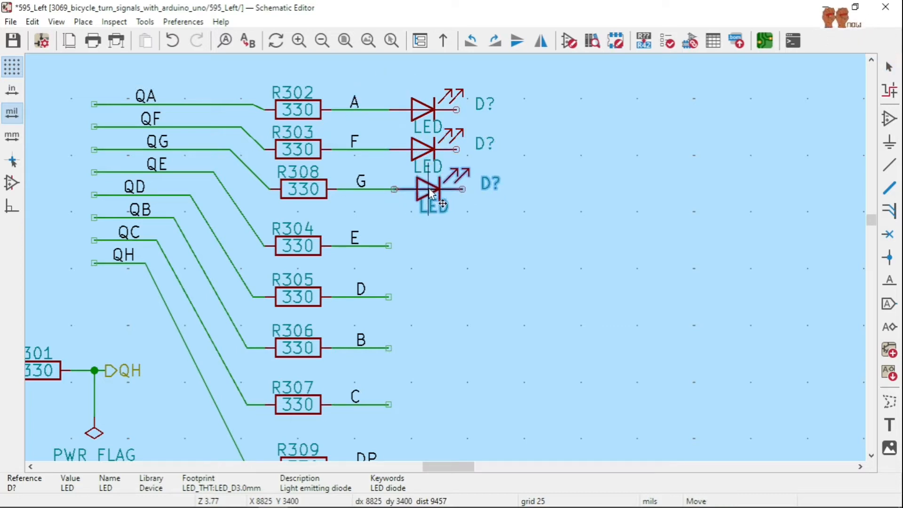
{"action": "left_click", "coordinate": [429, 189]}
{"action": "key", "text": "ctrl+v"}
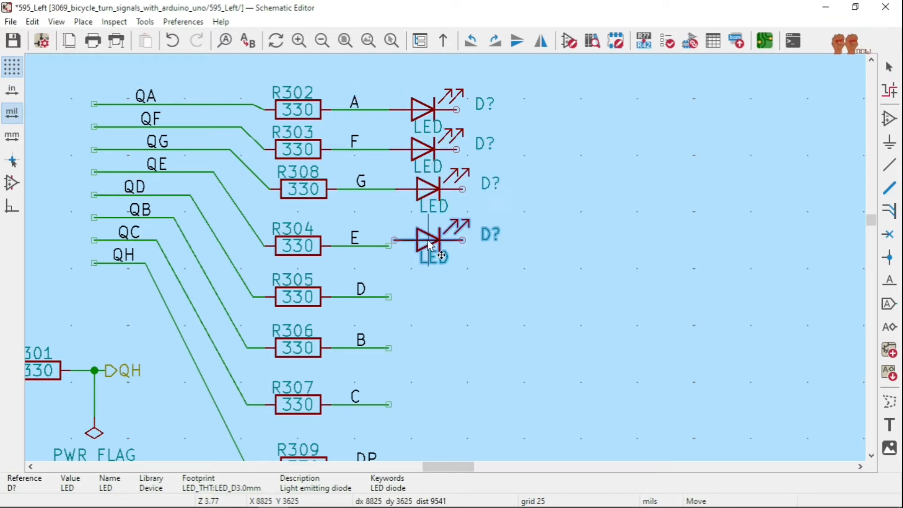
{"action": "left_click", "coordinate": [426, 249]}
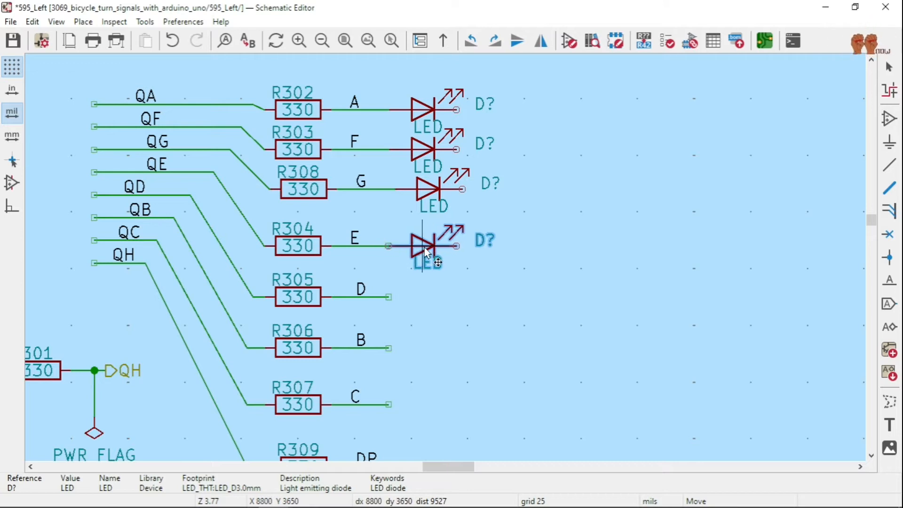
Paste copies of the 3 mm LED onto the ends of resistor output wires D, B, C and DP.
{"action": "key", "text": "ctrl+v"}
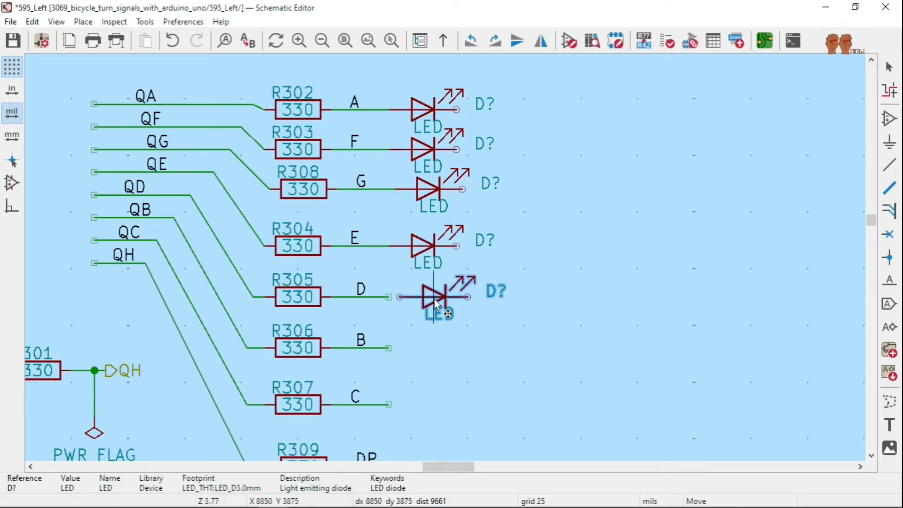
{"action": "left_click", "coordinate": [426, 303]}
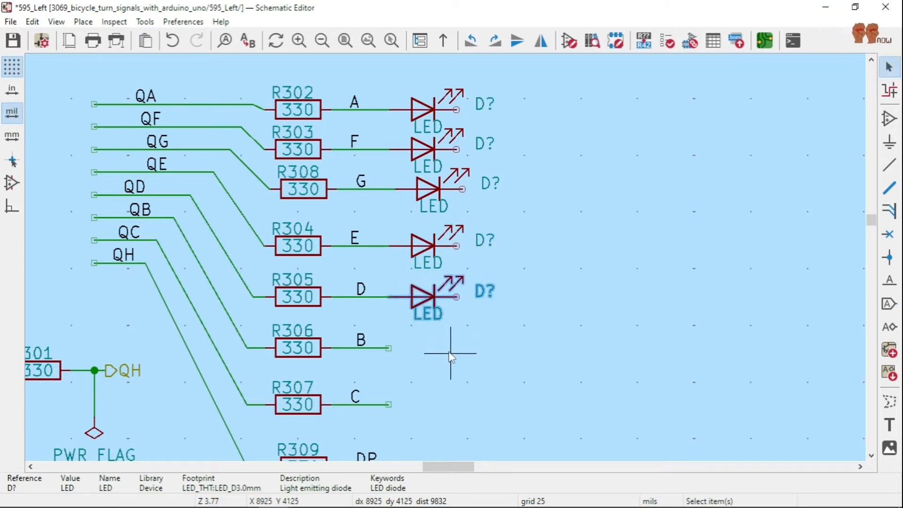
{"action": "key", "text": "ctrl+v"}
{"action": "left_click", "coordinate": [425, 352]}
{"action": "key", "text": "ctrl+v"}
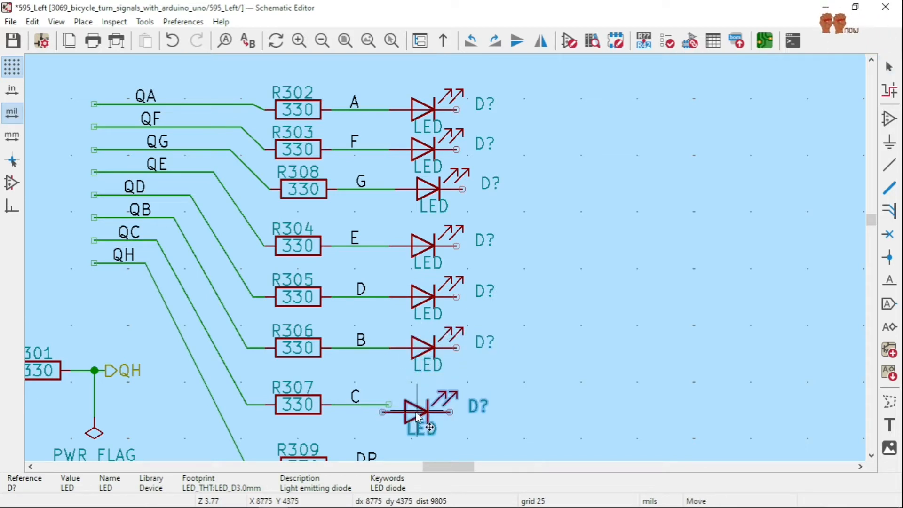
{"action": "scroll", "coordinate": [420, 405], "scroll_direction": "up", "scroll_amount": 5}
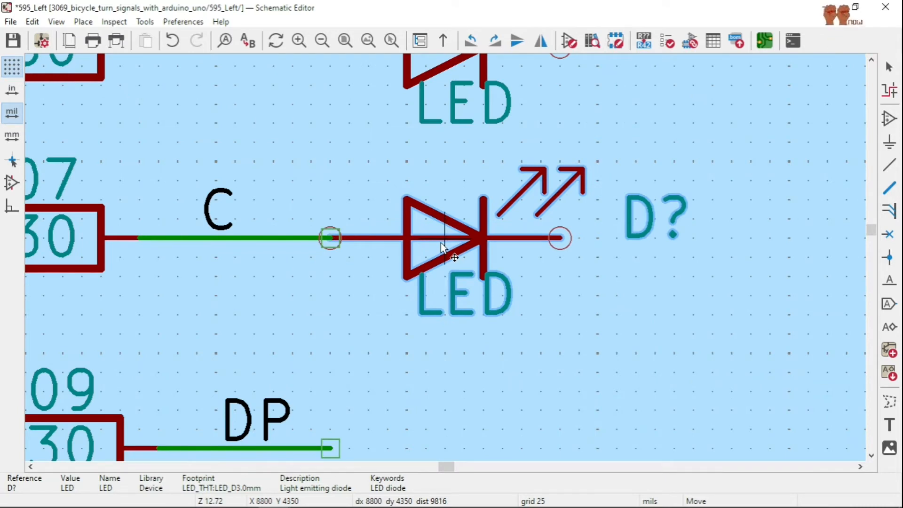
{"action": "left_click", "coordinate": [445, 245]}
{"action": "scroll", "coordinate": [445, 245], "scroll_direction": "down", "scroll_amount": 5}
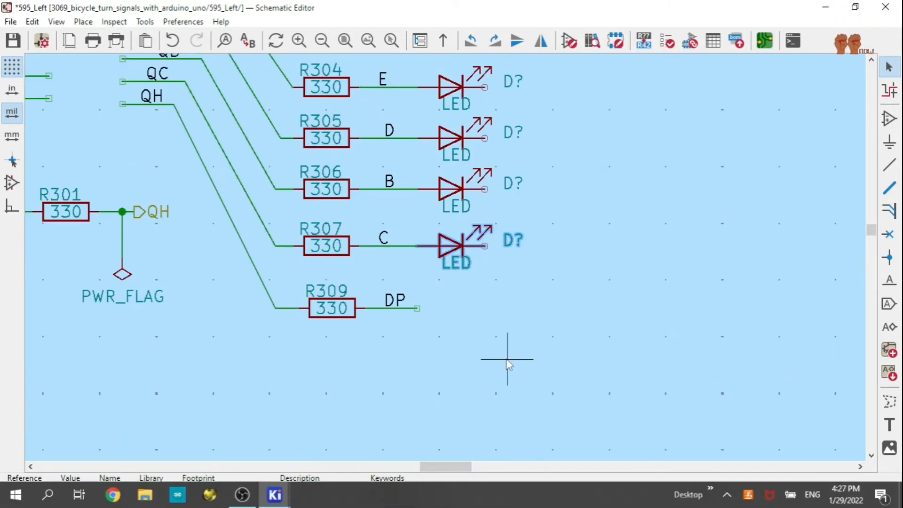
{"action": "key", "text": "ctrl+v"}
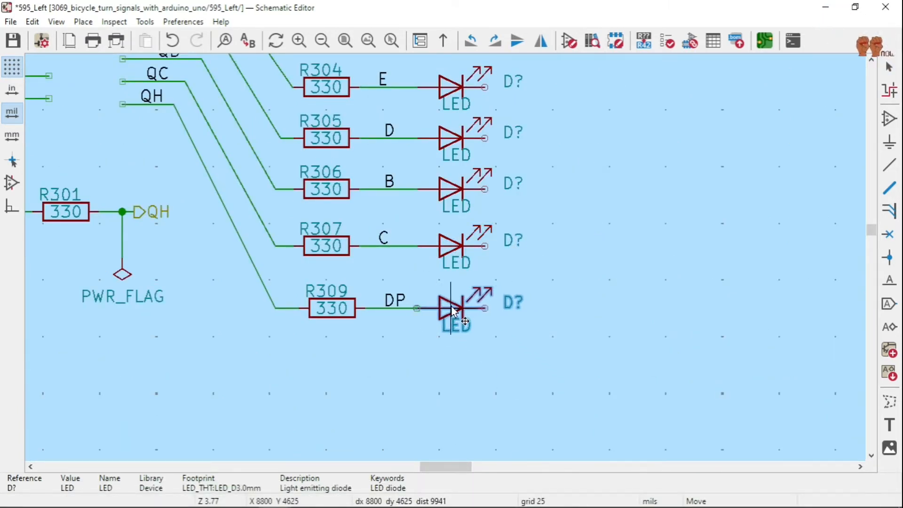
{"action": "left_click", "coordinate": [451, 316]}
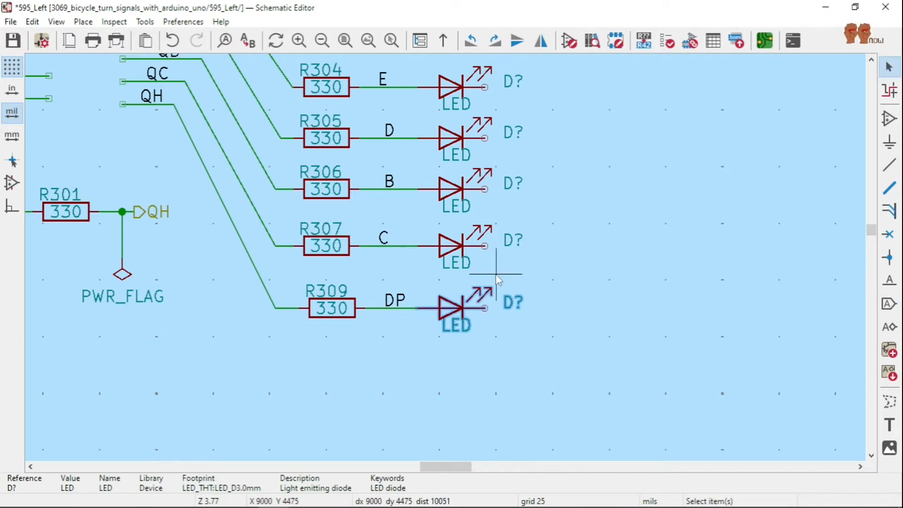
Copy the GND symbol below capacitor C301 and place it to the right of the LED on wire A, level with its cathode.
{"action": "scroll", "coordinate": [499, 254], "scroll_direction": "down", "scroll_amount": 4}
{"action": "scroll", "coordinate": [481, 141], "scroll_direction": "up", "scroll_amount": 1}
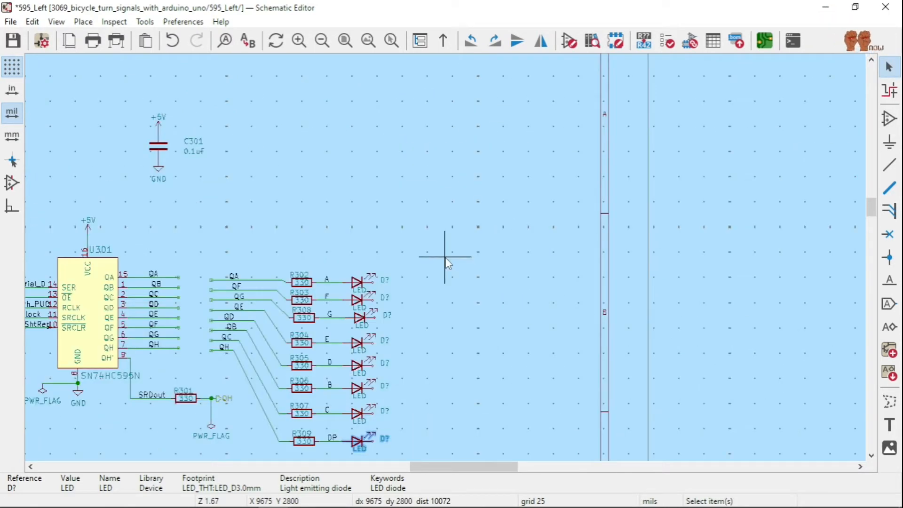
{"action": "scroll", "coordinate": [189, 203], "scroll_direction": "up", "scroll_amount": 3}
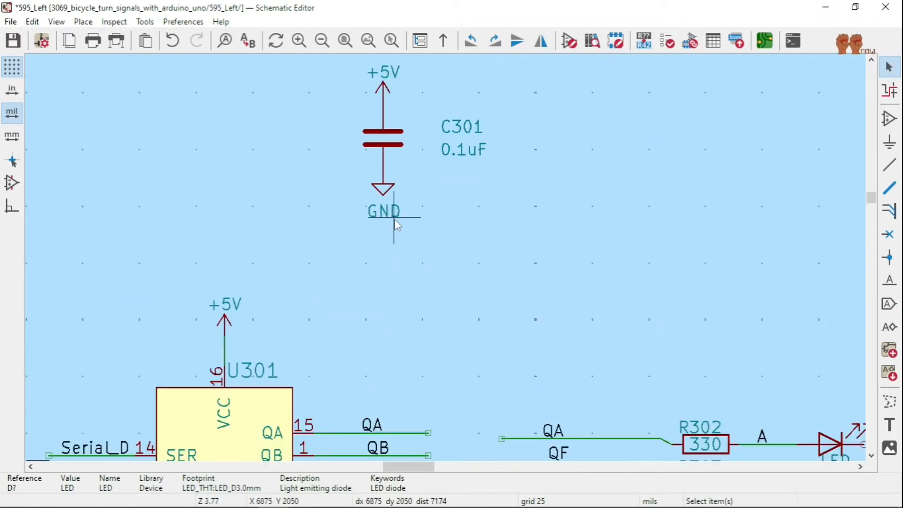
{"action": "left_click", "coordinate": [383, 194]}
{"action": "scroll", "coordinate": [397, 193], "scroll_direction": "down", "scroll_amount": 4}
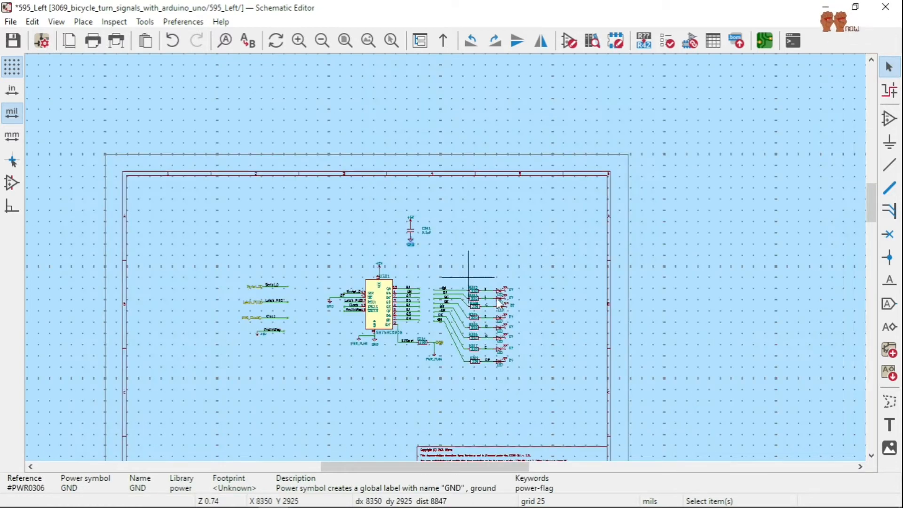
{"action": "scroll", "coordinate": [441, 253], "scroll_direction": "up", "scroll_amount": 4}
{"action": "scroll", "coordinate": [487, 260], "scroll_direction": "up", "scroll_amount": 1}
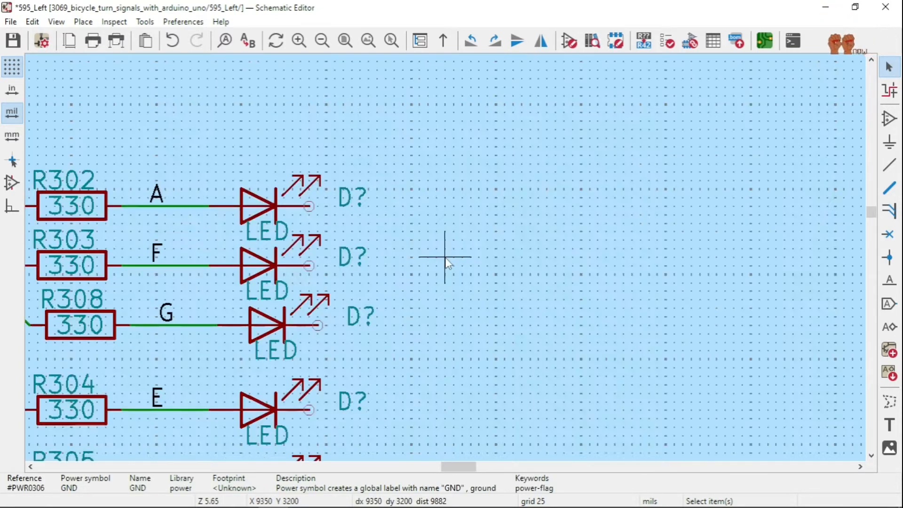
{"action": "key", "text": "ctrl+v"}
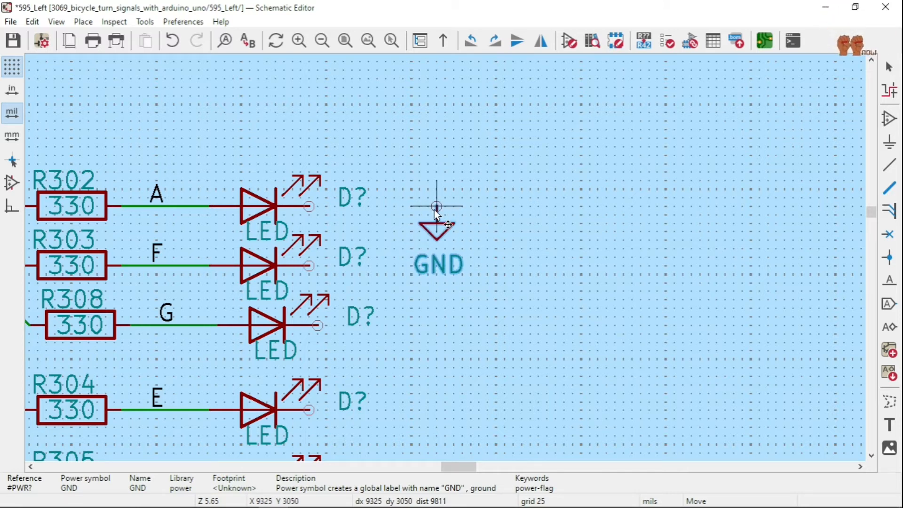
{"action": "left_click", "coordinate": [435, 209]}
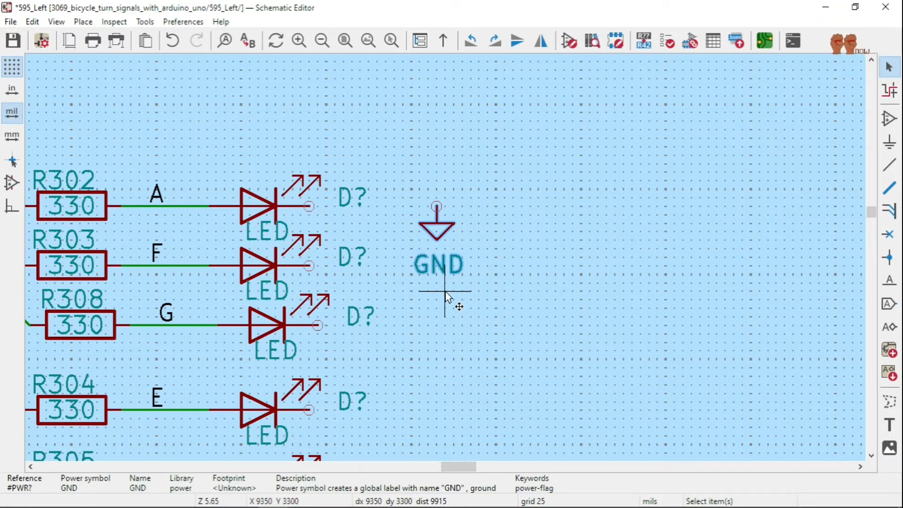
{"action": "key", "text": "m"}
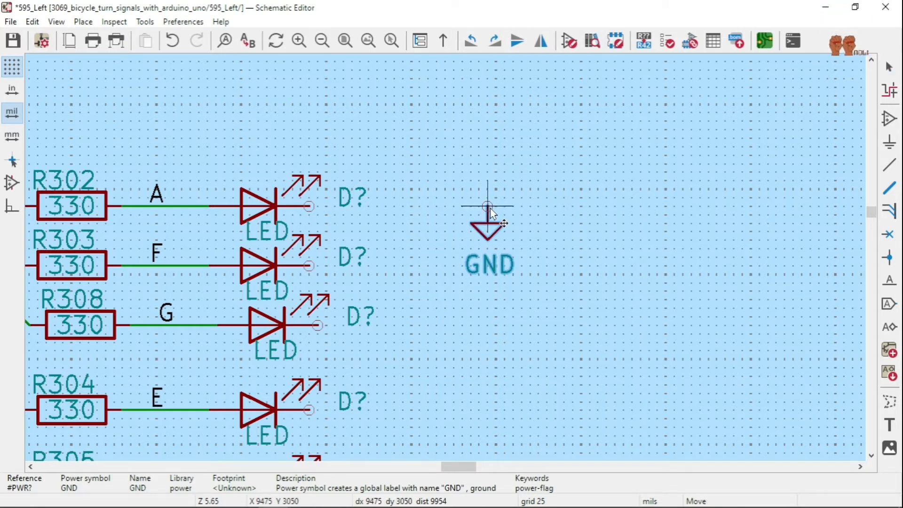
{"action": "left_click", "coordinate": [491, 207]}
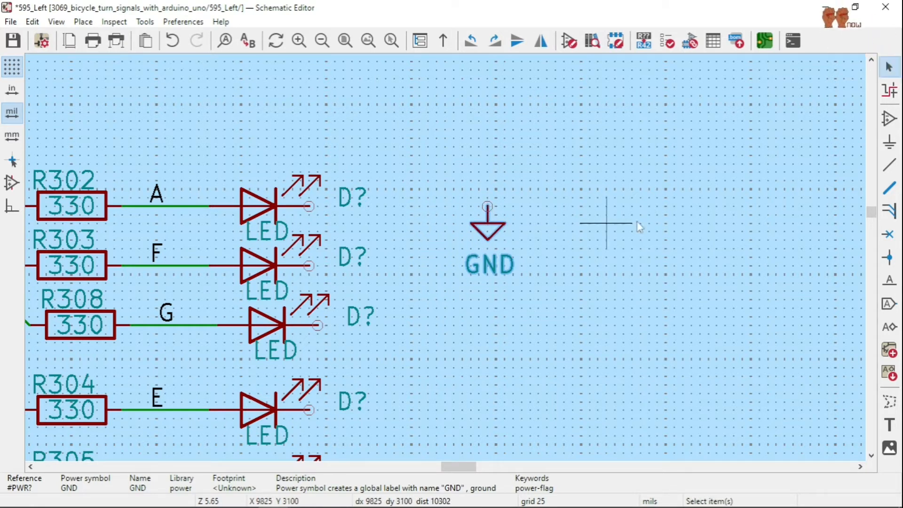
Draw a wire from the cathode of the LED on A, down past the LED column, to the cathode of the LED on DP.
{"action": "left_click", "coordinate": [889, 164]}
{"action": "left_click", "coordinate": [309, 206]}
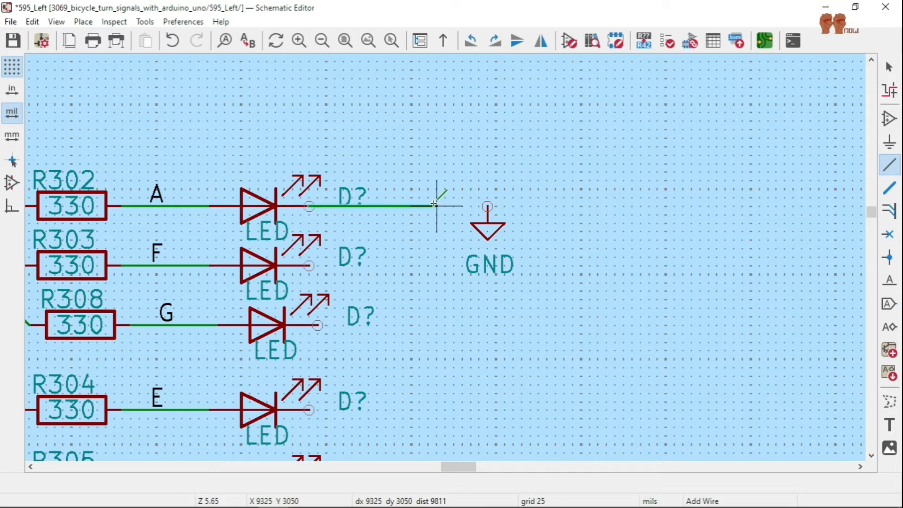
{"action": "left_click", "coordinate": [433, 205]}
{"action": "scroll", "coordinate": [409, 379], "scroll_direction": "down", "scroll_amount": 5}
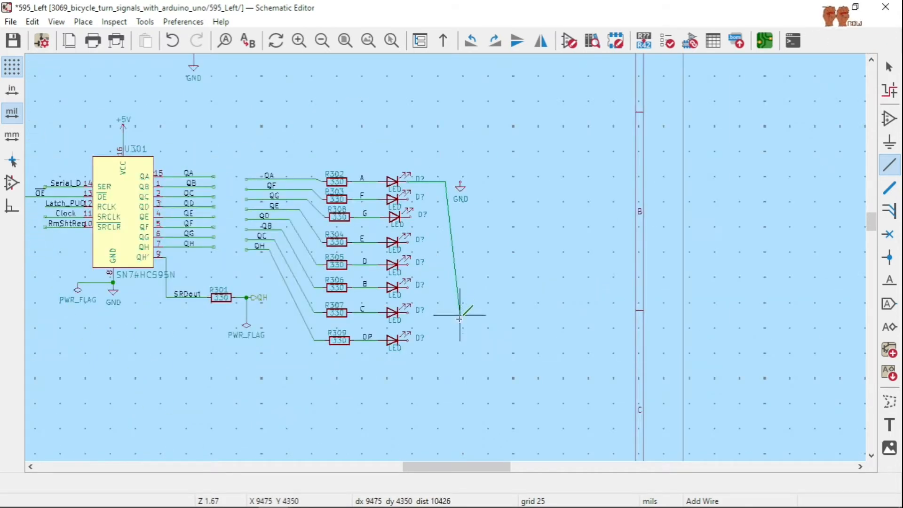
{"action": "scroll", "coordinate": [444, 344], "scroll_direction": "up", "scroll_amount": 3}
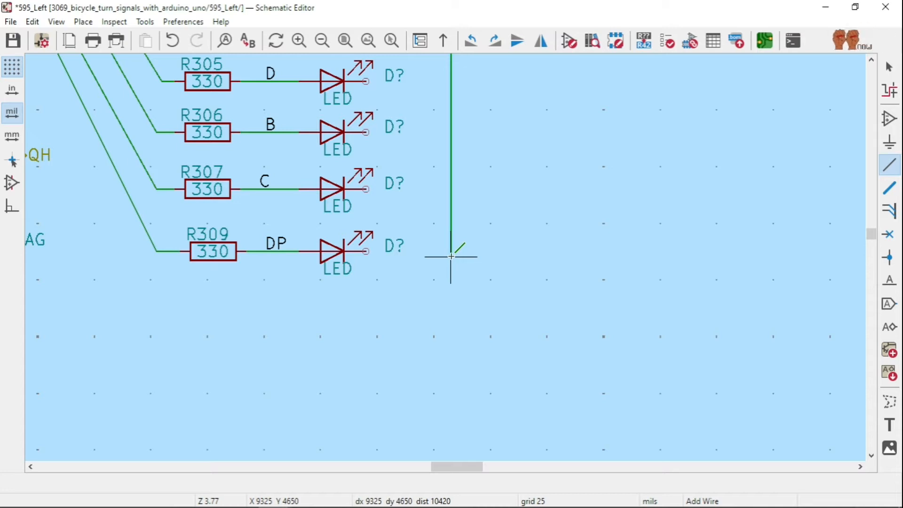
{"action": "left_click", "coordinate": [450, 253]}
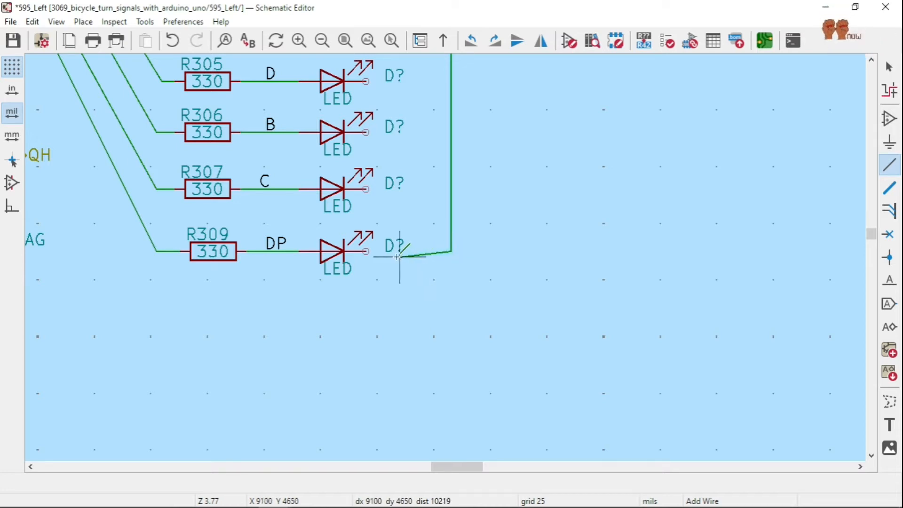
{"action": "left_click", "coordinate": [365, 251]}
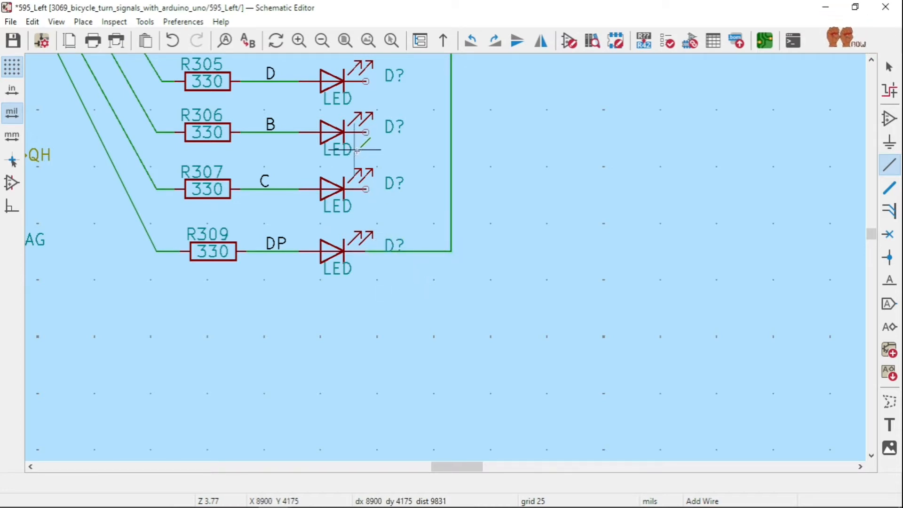
Wire the cathodes of the LEDs on C, B, D and E to the common vertical wire.
{"action": "left_click", "coordinate": [365, 190]}
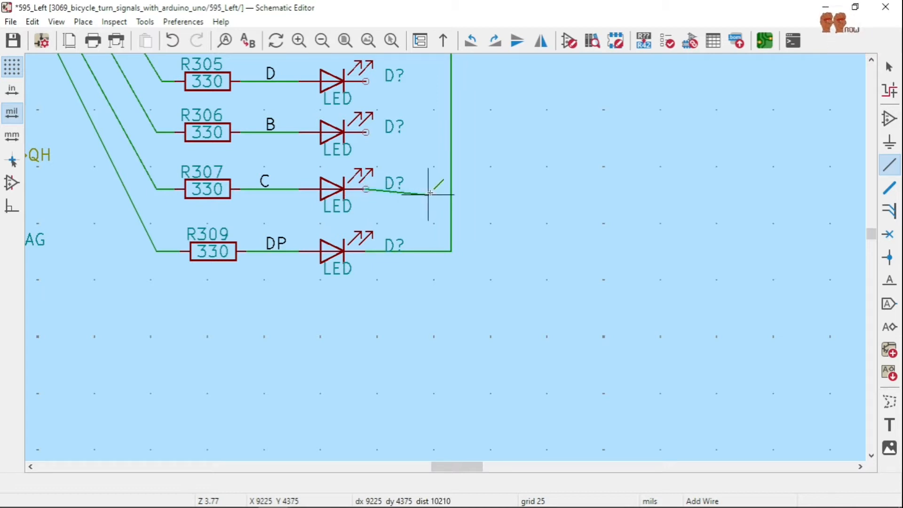
{"action": "left_click", "coordinate": [451, 190]}
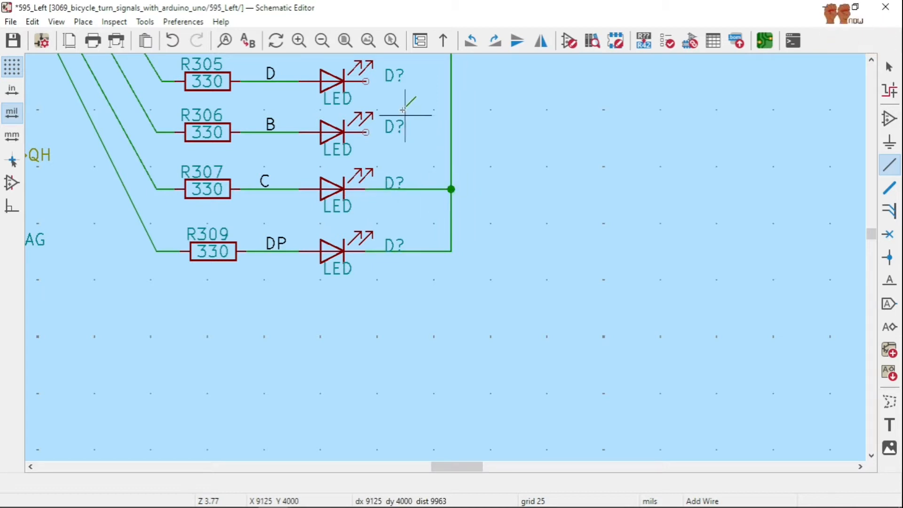
{"action": "left_click", "coordinate": [366, 133]}
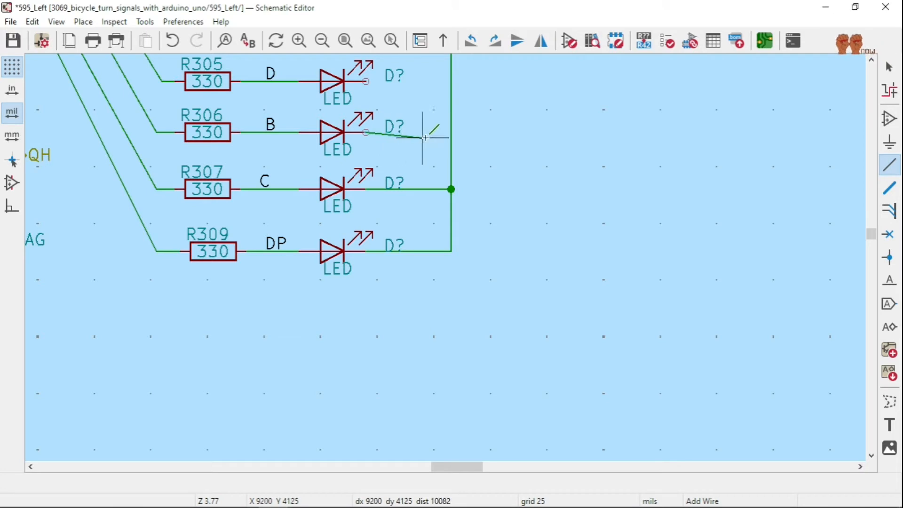
{"action": "left_click", "coordinate": [451, 132]}
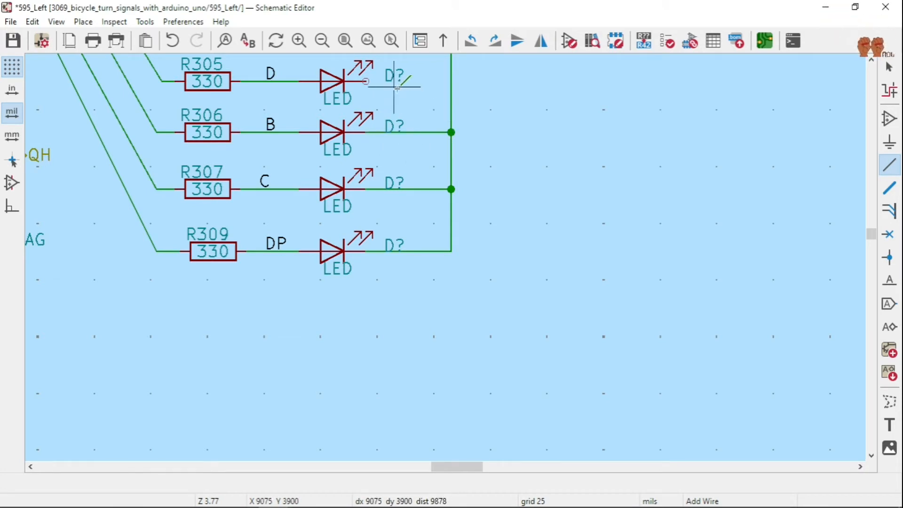
{"action": "left_click", "coordinate": [366, 81]}
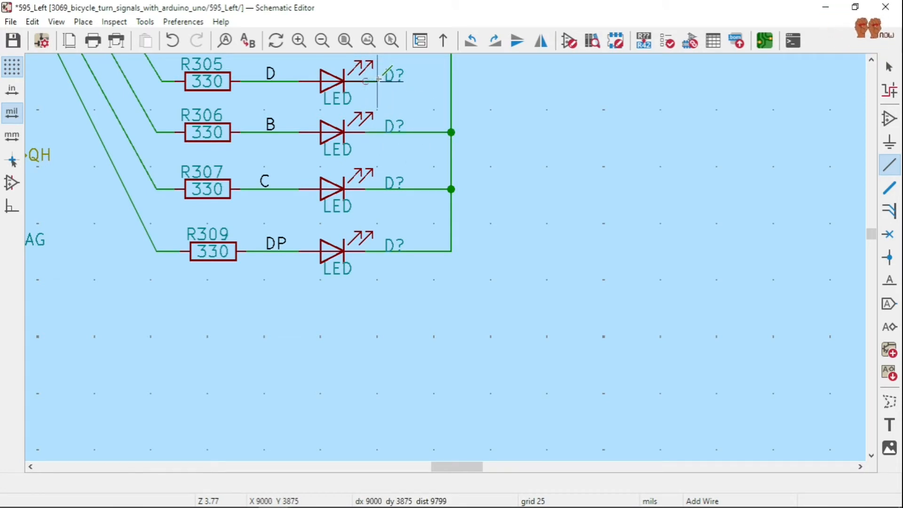
{"action": "left_click", "coordinate": [452, 80]}
{"action": "scroll", "coordinate": [452, 80], "scroll_direction": "down", "scroll_amount": 3}
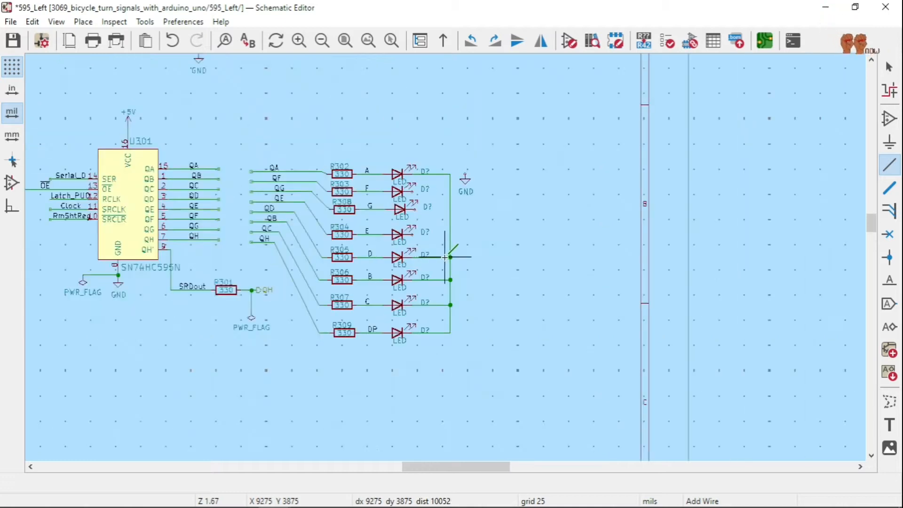
{"action": "scroll", "coordinate": [426, 235], "scroll_direction": "up", "scroll_amount": 3}
{"action": "scroll", "coordinate": [428, 245], "scroll_direction": "up", "scroll_amount": 2}
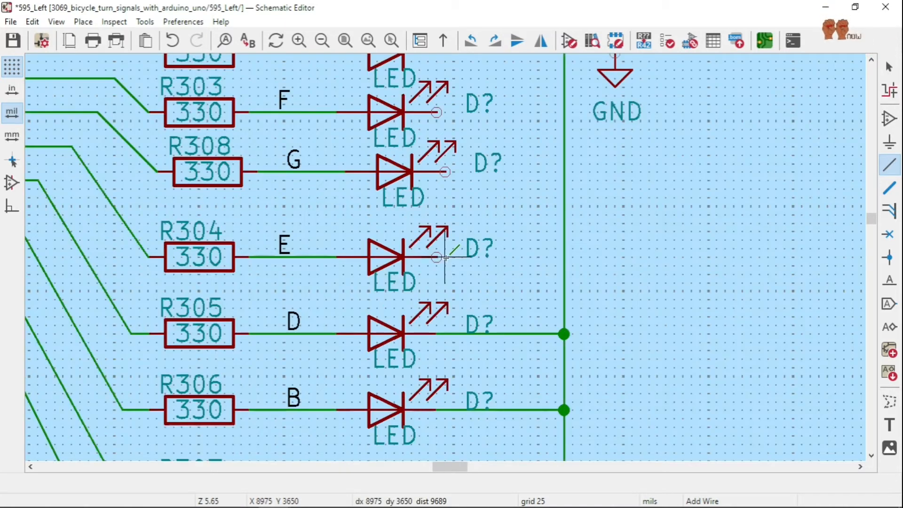
{"action": "left_click", "coordinate": [436, 257]}
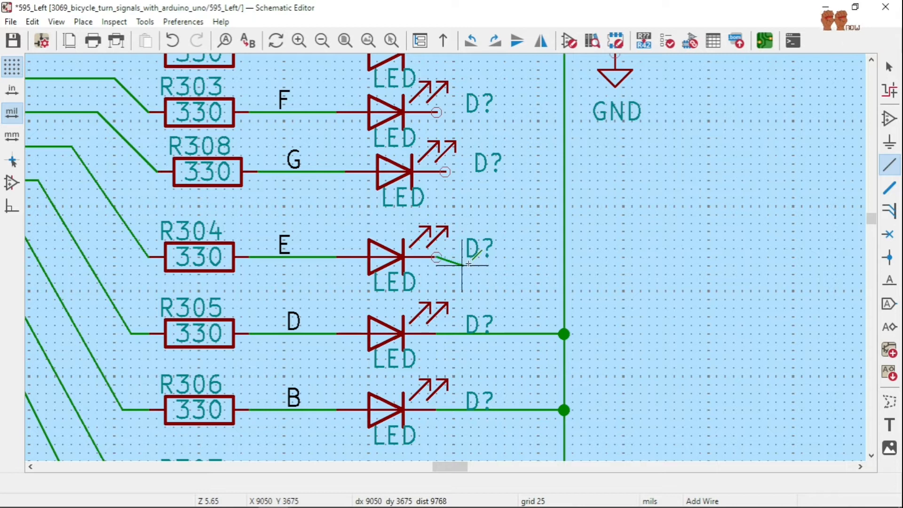
{"action": "left_click", "coordinate": [565, 257]}
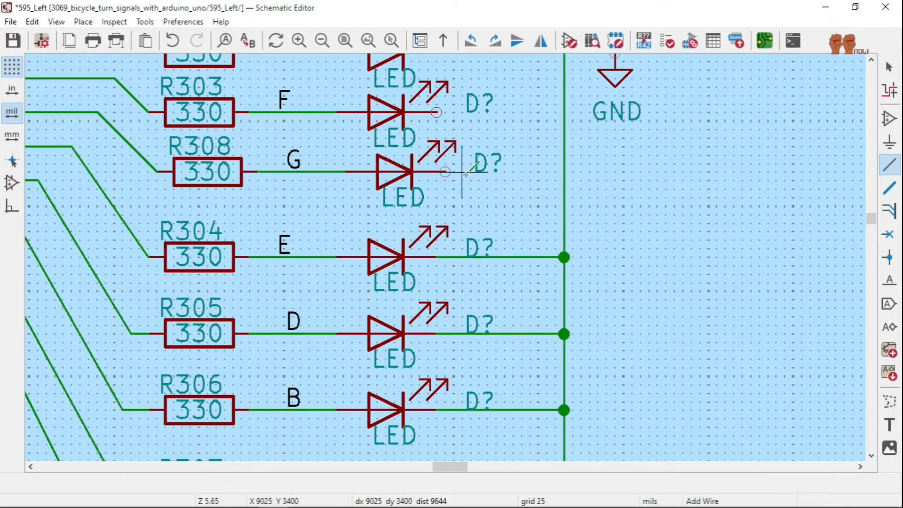
Wire the cathodes of the LEDs on G and F to the common vertical wire.
{"action": "left_click", "coordinate": [445, 172]}
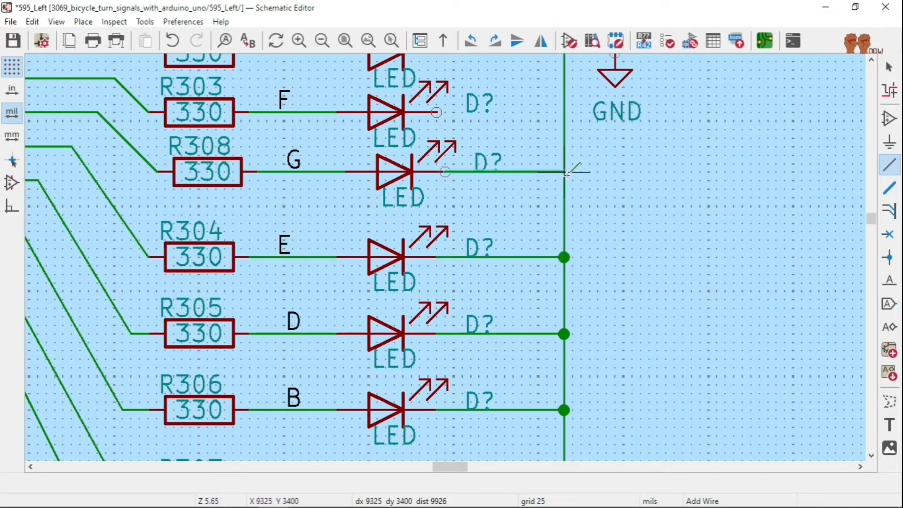
{"action": "left_click", "coordinate": [565, 172]}
{"action": "left_click", "coordinate": [437, 113]}
{"action": "left_click", "coordinate": [565, 112]}
Connect the GND symbol to the upper corner of the common cathode wire beside the LED on A, and save the schematic.
{"action": "scroll", "coordinate": [564, 113], "scroll_direction": "down", "scroll_amount": 5}
{"action": "scroll", "coordinate": [440, 254], "scroll_direction": "up", "scroll_amount": 5}
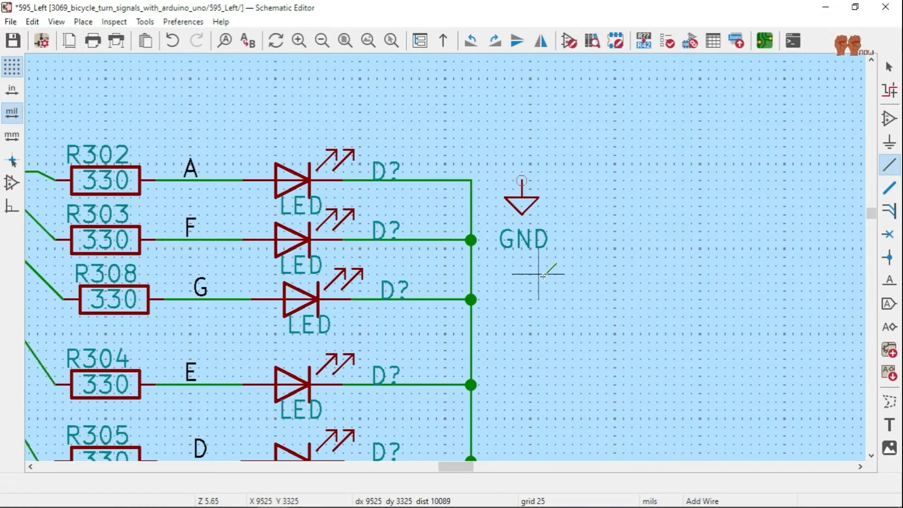
{"action": "scroll", "coordinate": [544, 276], "scroll_direction": "up", "scroll_amount": 2}
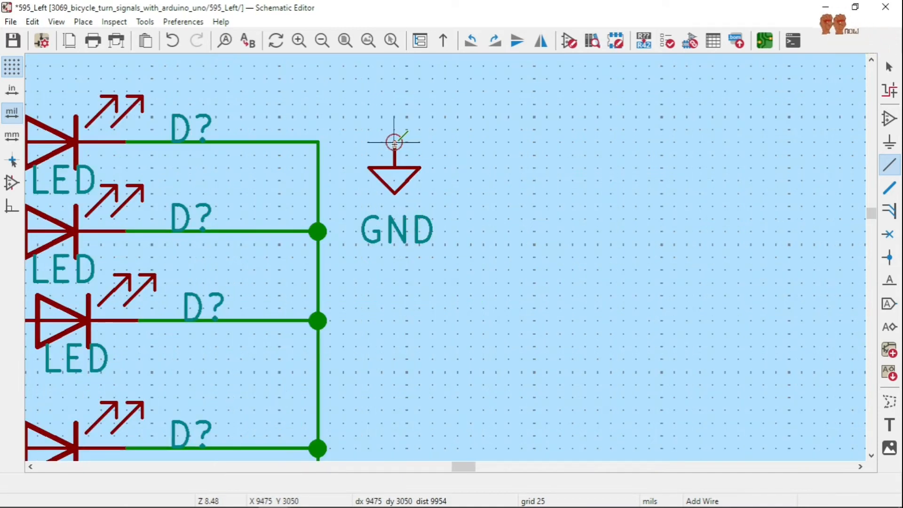
{"action": "left_click", "coordinate": [394, 142]}
{"action": "left_click", "coordinate": [318, 141]}
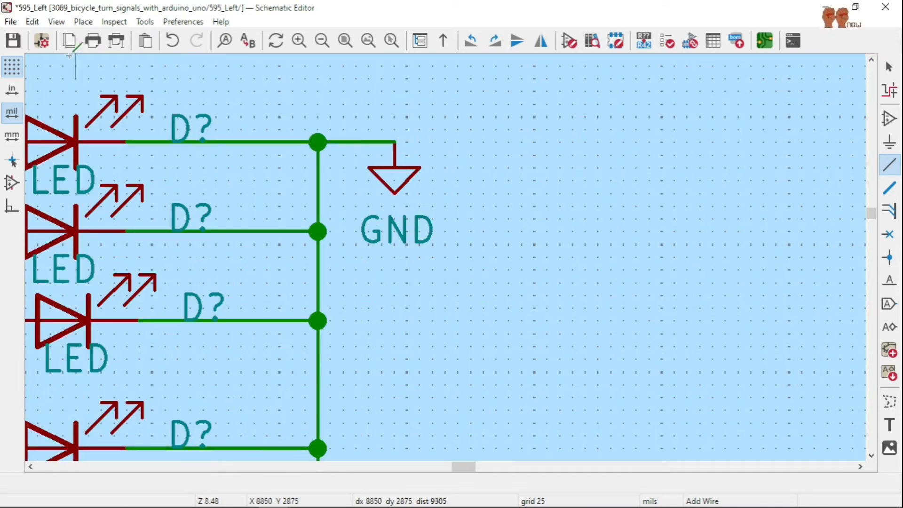
{"action": "left_click", "coordinate": [14, 41]}
Annotate the entire schematic, resetting existing annotations and numbering from sheet number X 100, and save it.
{"action": "left_click", "coordinate": [665, 46]}
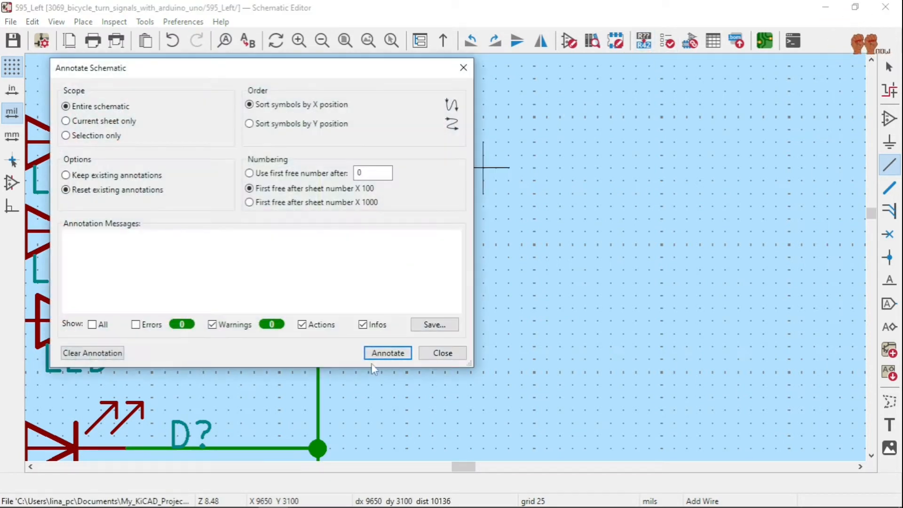
{"action": "left_click", "coordinate": [386, 355]}
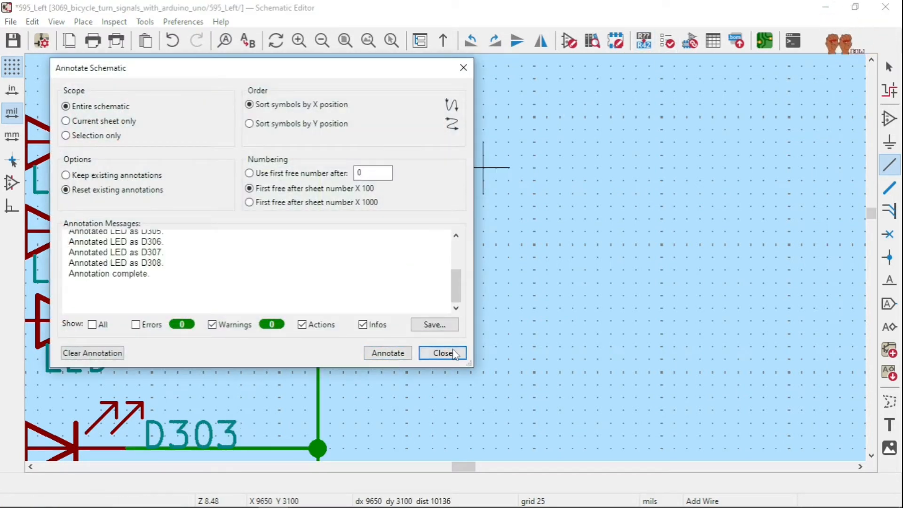
{"action": "left_click", "coordinate": [443, 353]}
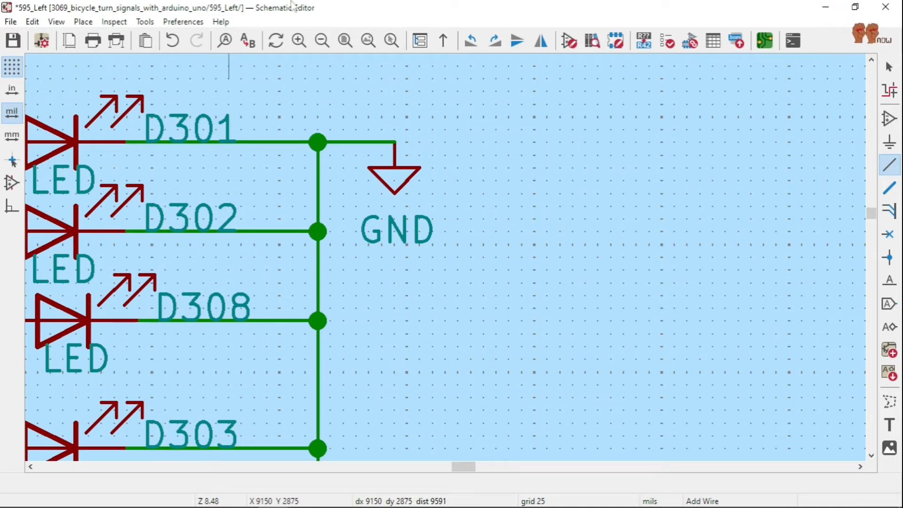
{"action": "left_click", "coordinate": [18, 41]}
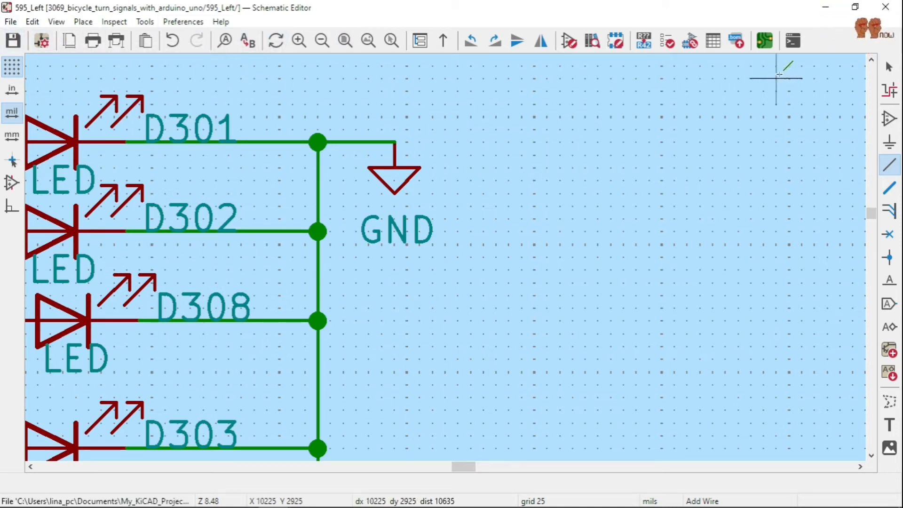
Close the 595_Left sheet window, reopen the schematic at its root sheet and annotate the entire schematic again with the same settings.
{"action": "left_click", "coordinate": [885, 12]}
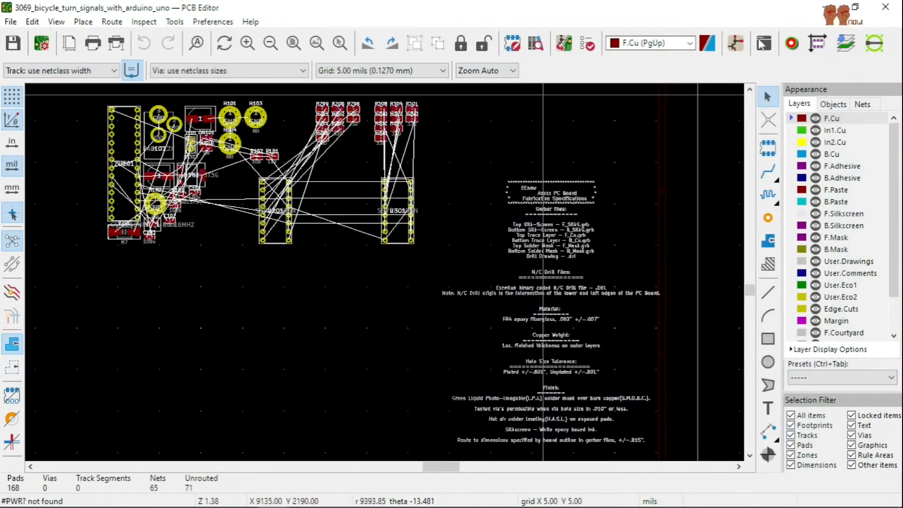
{"action": "left_click", "coordinate": [737, 44]}
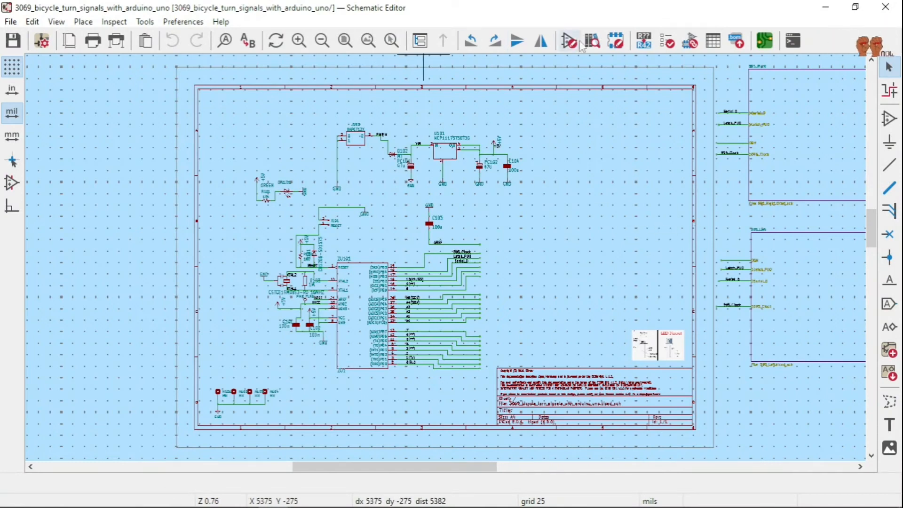
{"action": "left_click", "coordinate": [644, 45]}
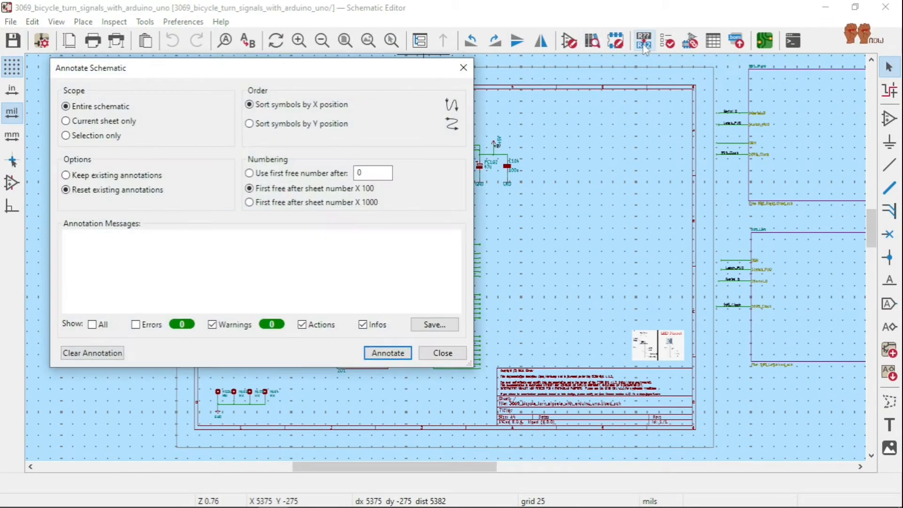
{"action": "left_click", "coordinate": [387, 353]}
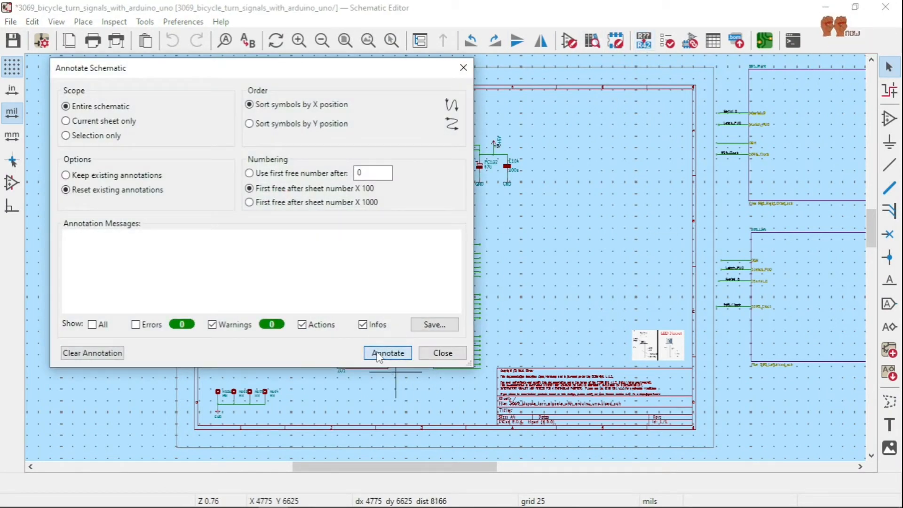
{"action": "left_click", "coordinate": [436, 357]}
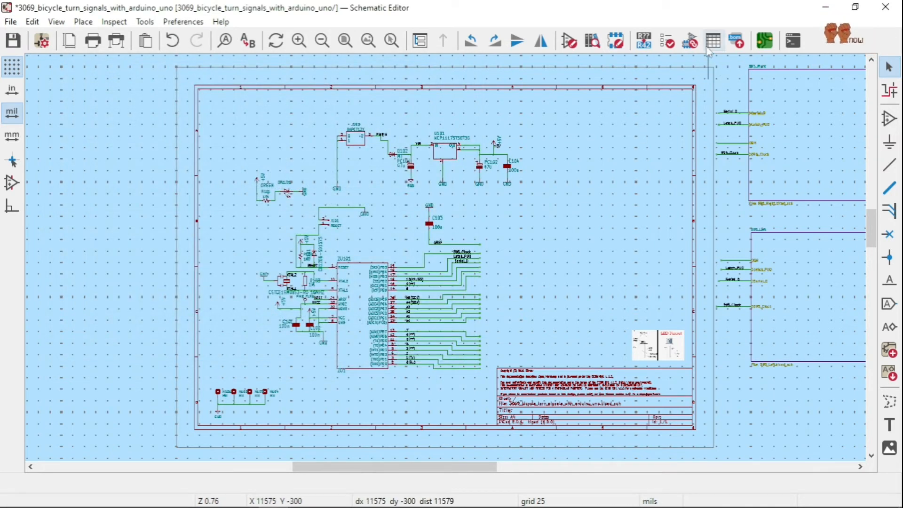
Run the Electrical Rules Checker on the whole schematic, review the violations and close the checker.
{"action": "left_click", "coordinate": [667, 41]}
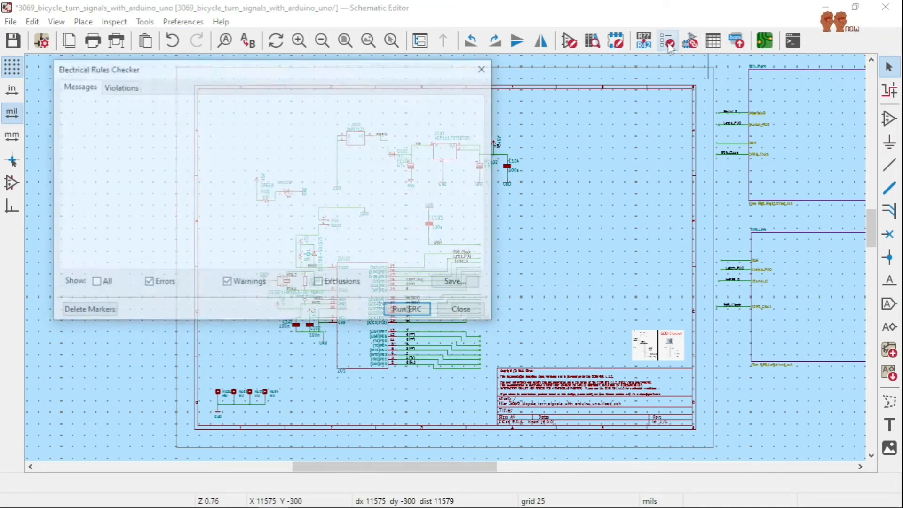
{"action": "left_click", "coordinate": [405, 312]}
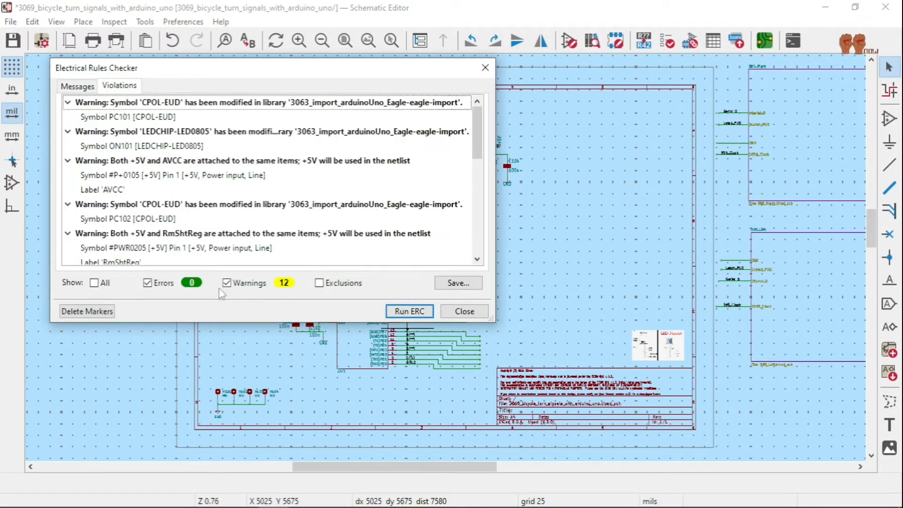
{"action": "left_click", "coordinate": [464, 311]}
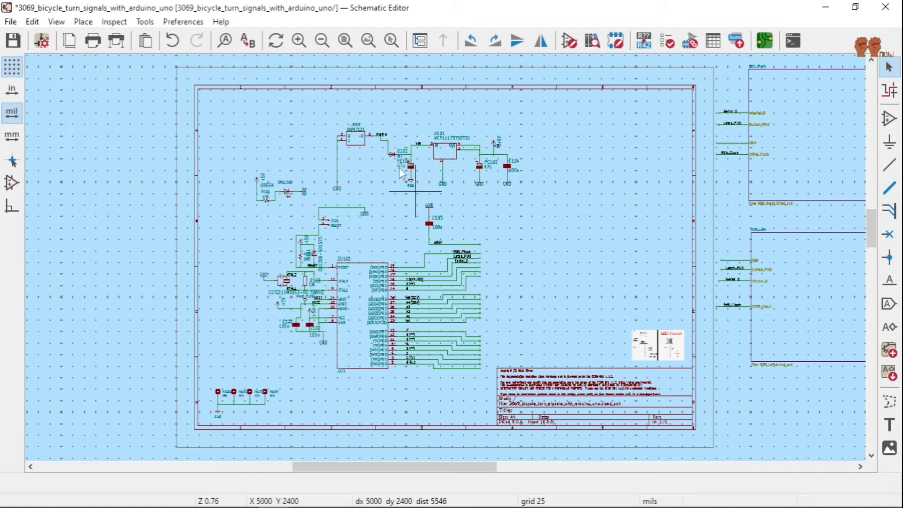
Update the PCB from the schematic, deleting footprints with no symbols and replacing footprints with those specified in the schematic.
{"action": "left_click", "coordinate": [185, 21]}
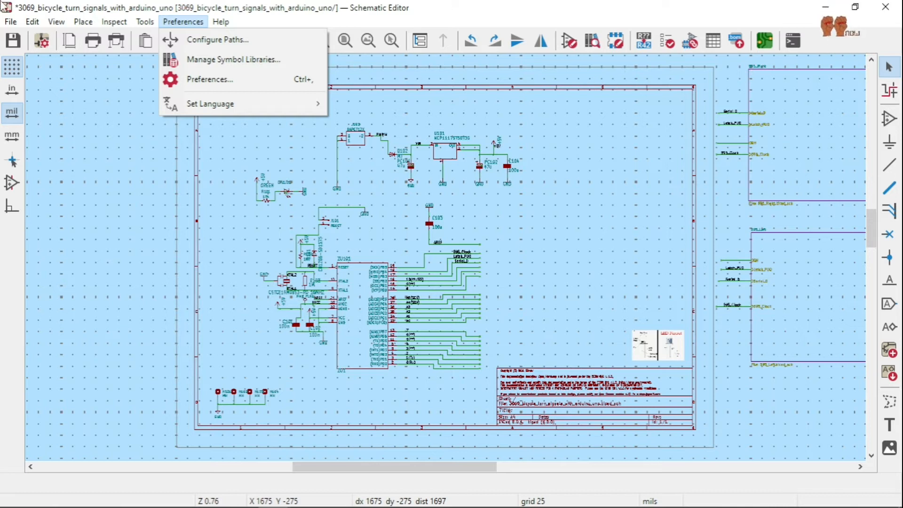
{"action": "mouse_move", "coordinate": [34, 22]}
{"action": "mouse_move", "coordinate": [145, 21]}
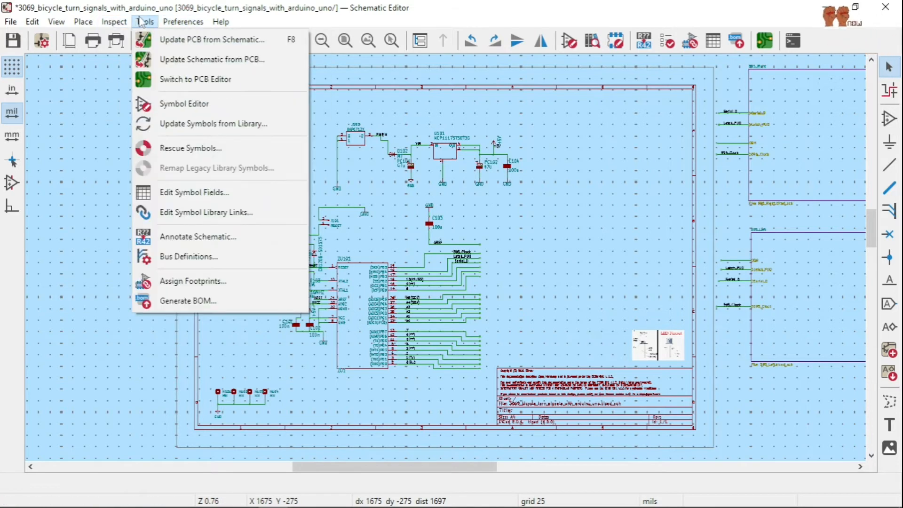
{"action": "left_click", "coordinate": [157, 40]}
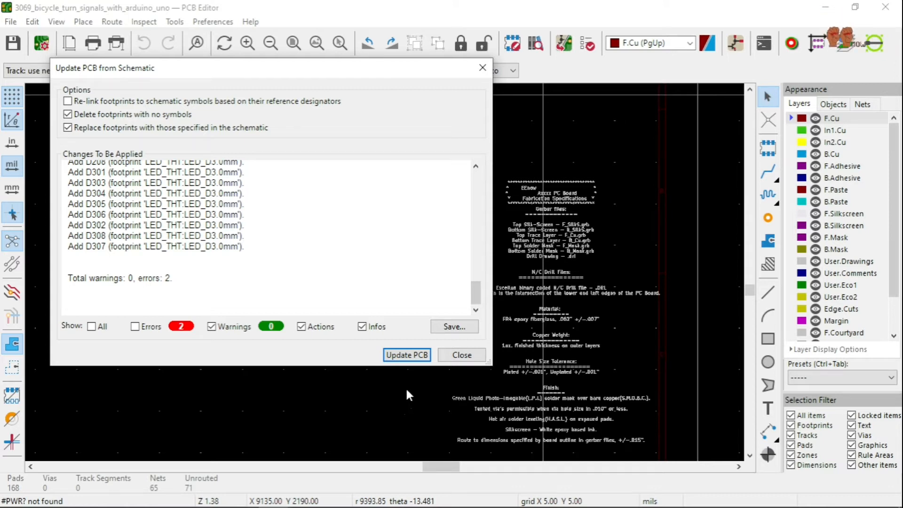
{"action": "left_click", "coordinate": [409, 358]}
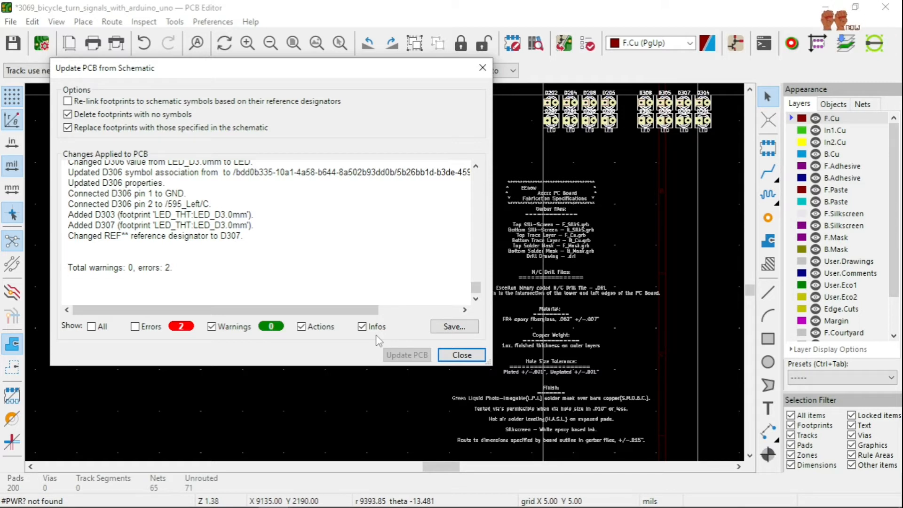
{"action": "left_click", "coordinate": [461, 355]}
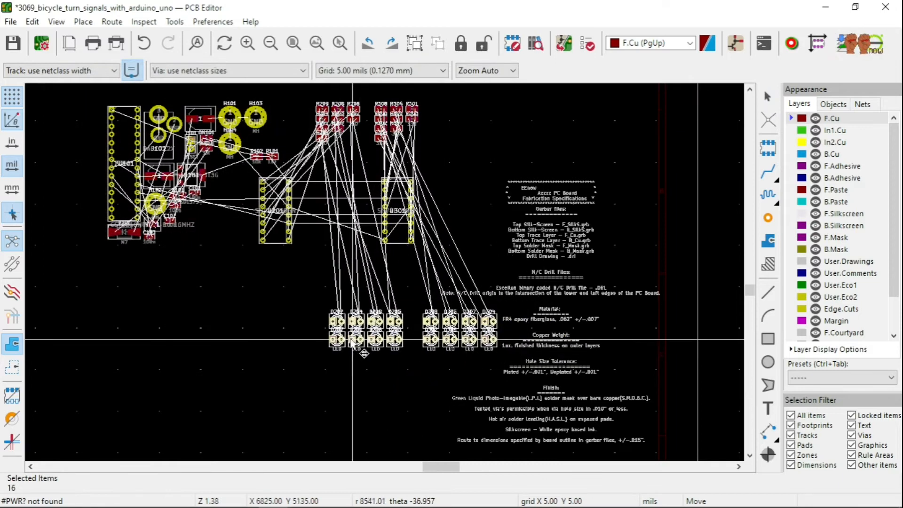
Place the 16 new LED footprints as a group in the free area below U201 and U301.
{"action": "scroll", "coordinate": [384, 276], "scroll_direction": "up", "scroll_amount": 5}
{"action": "scroll", "coordinate": [385, 275], "scroll_direction": "down", "scroll_amount": 3}
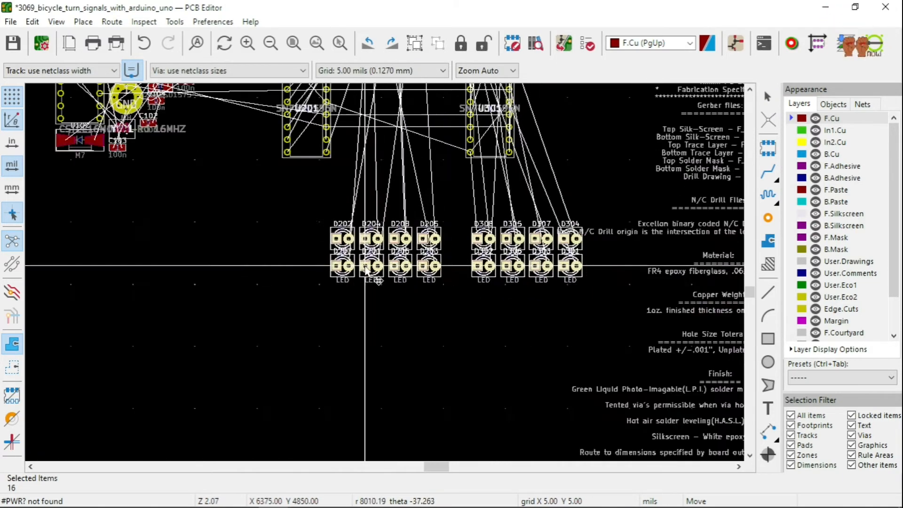
{"action": "scroll", "coordinate": [325, 264], "scroll_direction": "up", "scroll_amount": 3}
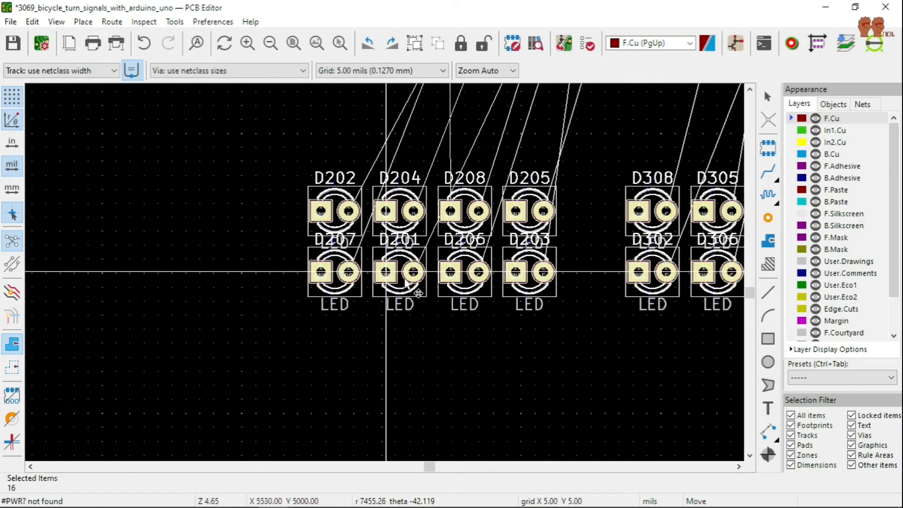
{"action": "scroll", "coordinate": [390, 277], "scroll_direction": "down", "scroll_amount": 3}
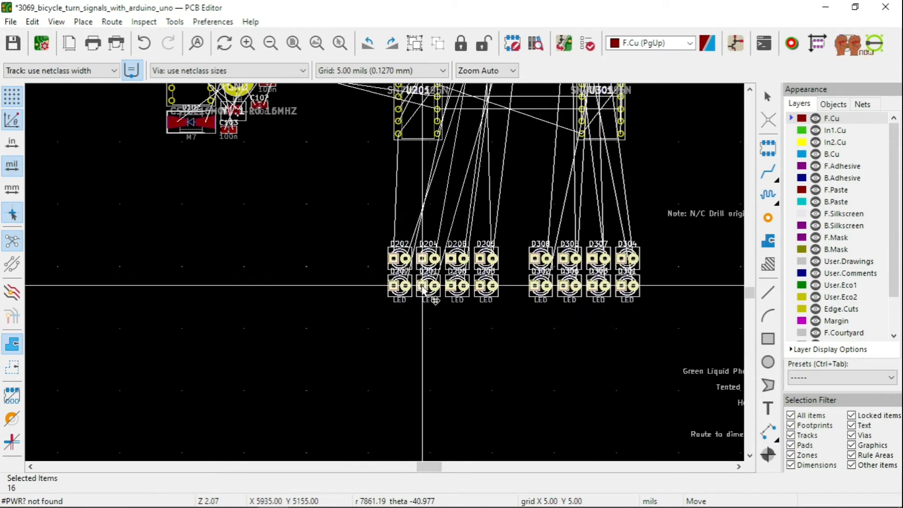
{"action": "left_click", "coordinate": [429, 280]}
{"action": "scroll", "coordinate": [507, 277], "scroll_direction": "up", "scroll_amount": 4}
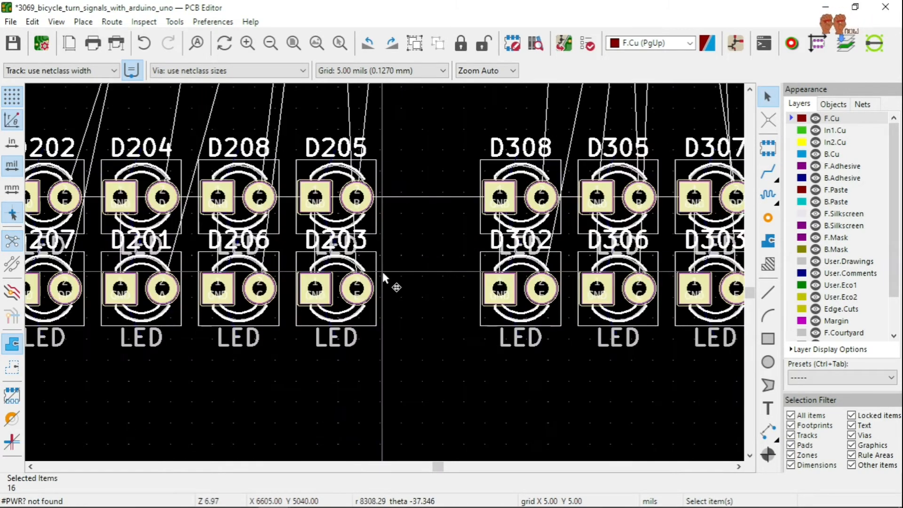
{"action": "scroll", "coordinate": [383, 278], "scroll_direction": "down", "scroll_amount": 1}
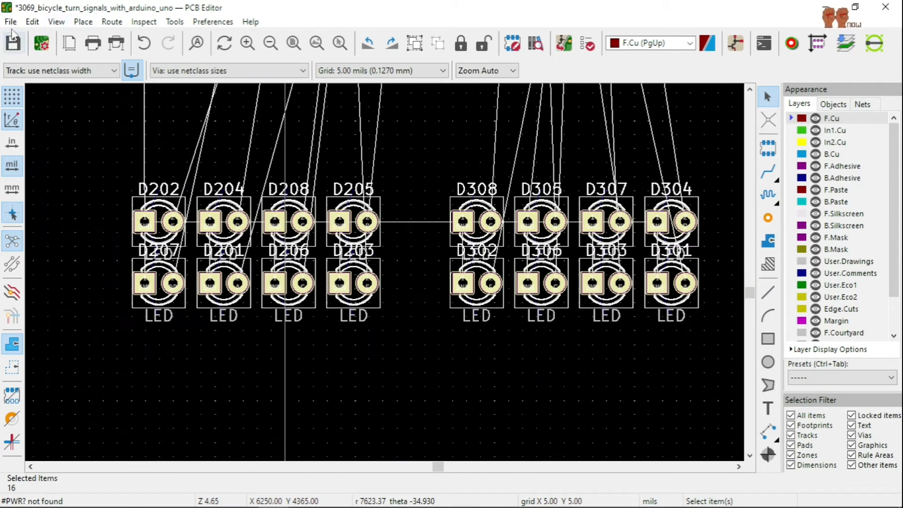
Open the board in the 3D Viewer and bring that window to the front.
{"action": "left_click", "coordinate": [33, 22]}
{"action": "mouse_move", "coordinate": [57, 23]}
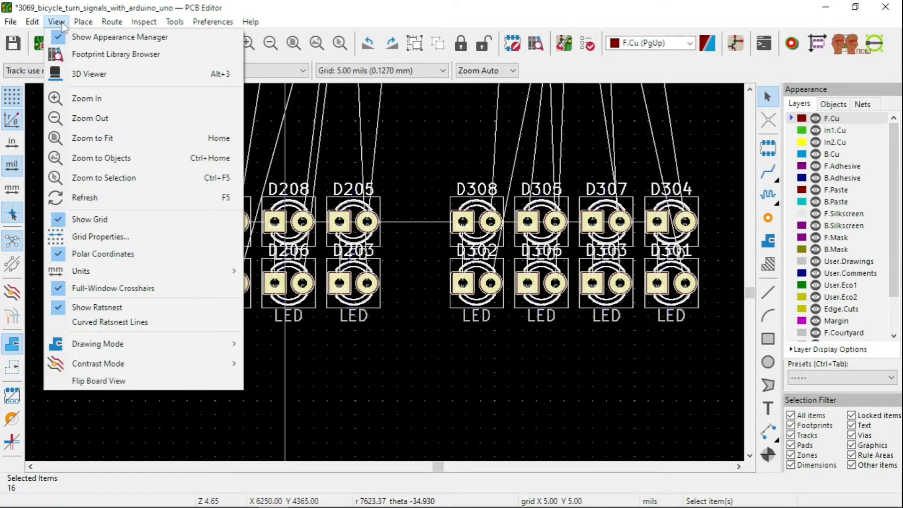
{"action": "left_click", "coordinate": [89, 73]}
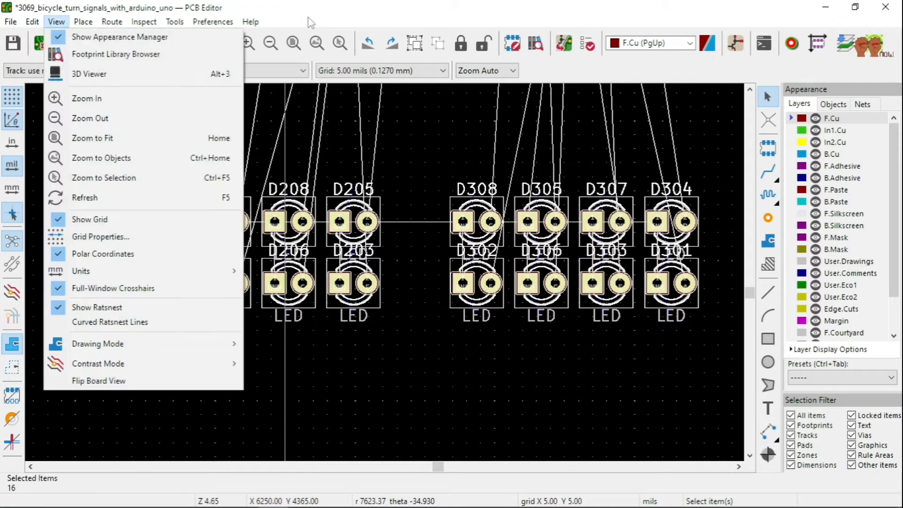
{"action": "left_click", "coordinate": [112, 74]}
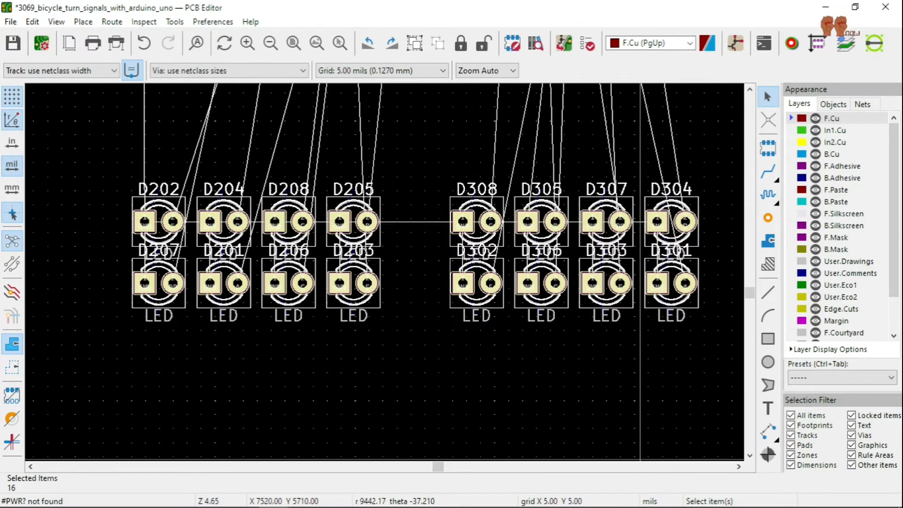
{"action": "mouse_move", "coordinate": [395, 487]}
{"action": "mouse_move", "coordinate": [283, 494]}
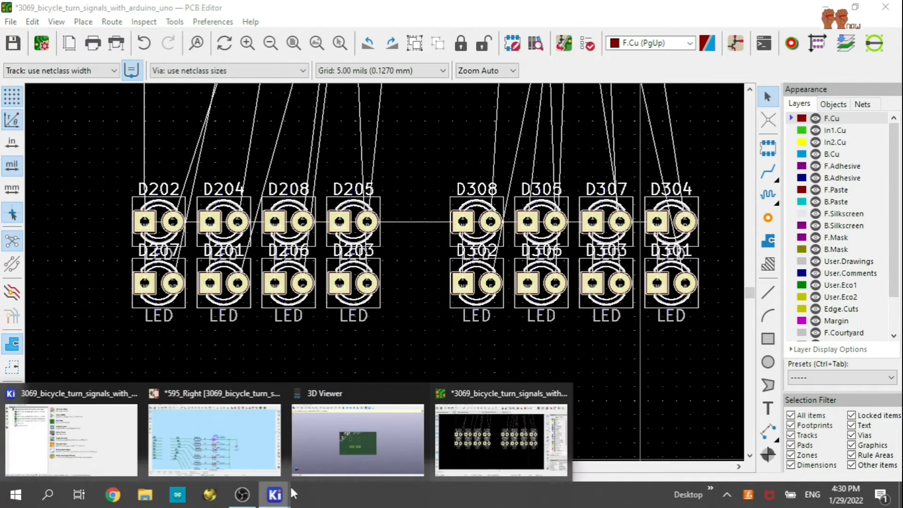
{"action": "left_click", "coordinate": [389, 459]}
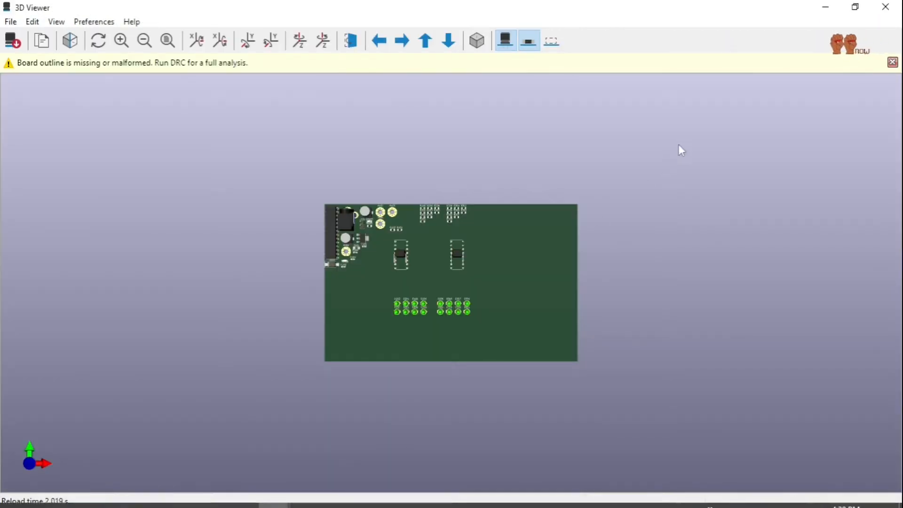
Examine the LED models and the other components on the 3D board from several angles.
{"action": "scroll", "coordinate": [423, 221], "scroll_direction": "up", "scroll_amount": 5}
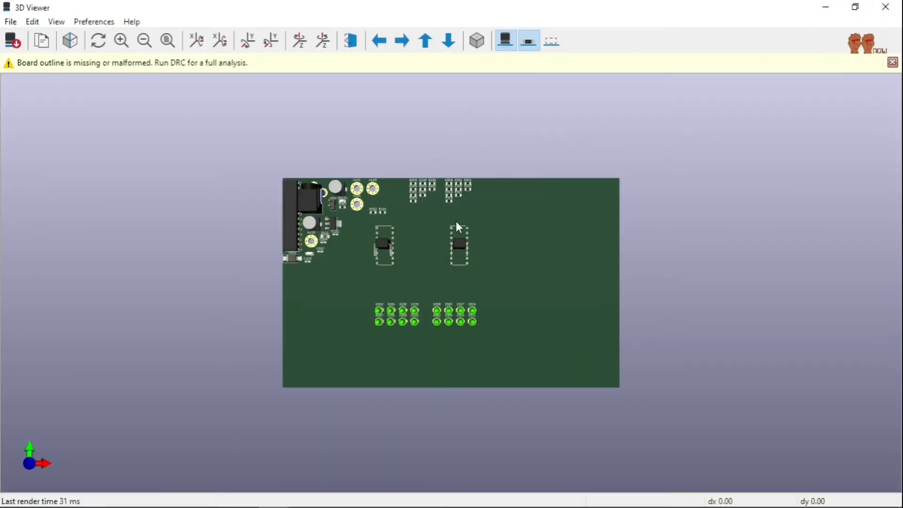
{"action": "left_click_drag", "start_coordinate": [419, 399], "coordinate": [704, 293]}
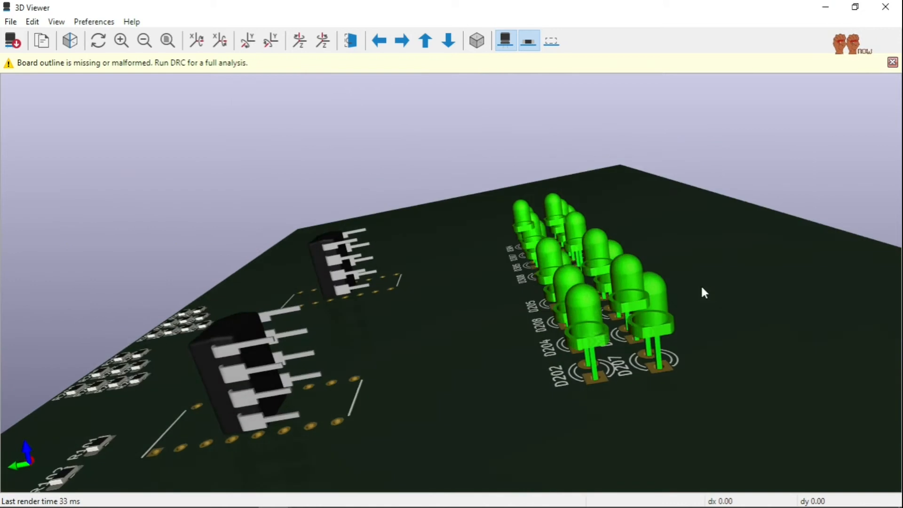
{"action": "left_click_drag", "start_coordinate": [538, 371], "coordinate": [712, 298]}
{"action": "left_click_drag", "start_coordinate": [578, 382], "coordinate": [424, 329]}
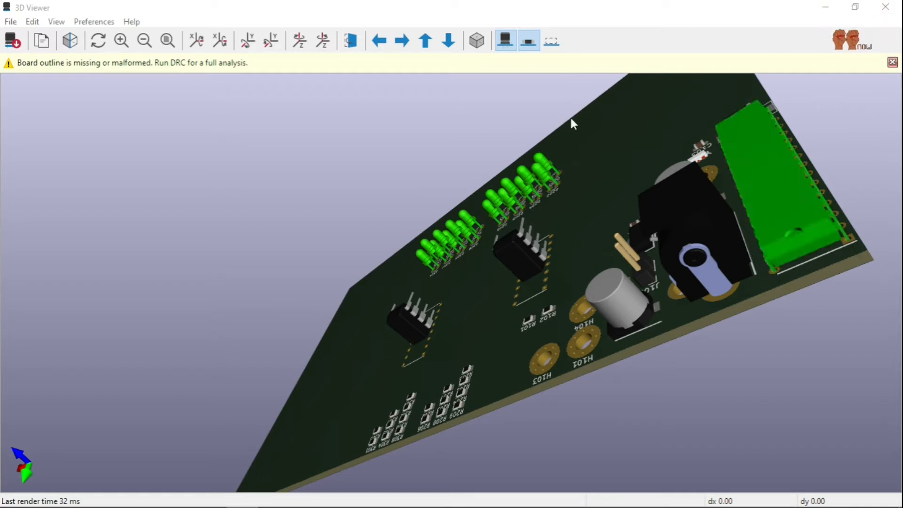
{"action": "mouse_move", "coordinate": [597, 248]}
{"action": "left_mouse_down"}
{"action": "mouse_move", "coordinate": [621, 159]}
{"action": "mouse_move", "coordinate": [605, 211]}
{"action": "mouse_move", "coordinate": [564, 252]}
{"action": "mouse_move", "coordinate": [573, 306]}
{"action": "mouse_move", "coordinate": [584, 317]}
{"action": "mouse_move", "coordinate": [589, 288]}
{"action": "mouse_move", "coordinate": [609, 260]}
{"action": "left_mouse_up"}
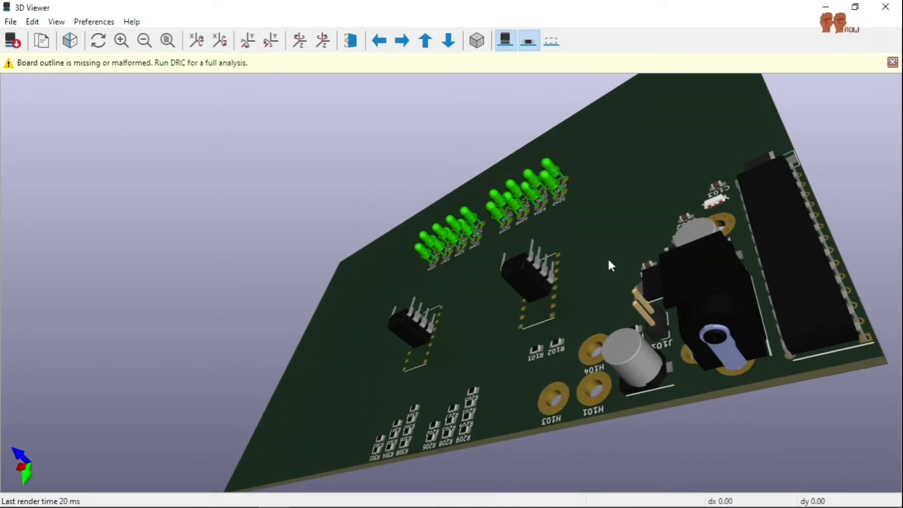
Examine the IC models at U201 and U301 up close on the 3D board, and close the 3D Viewer.
{"action": "left_click_drag", "start_coordinate": [554, 320], "coordinate": [621, 336]}
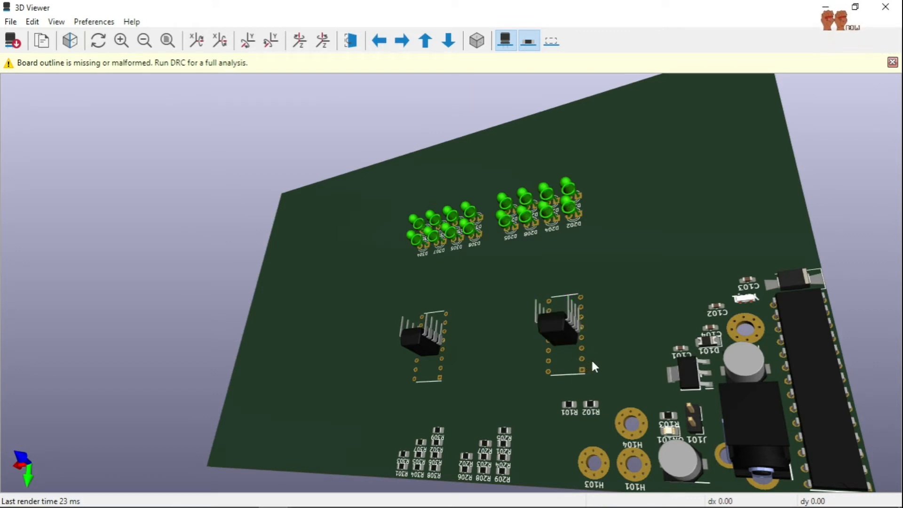
{"action": "scroll", "coordinate": [589, 348], "scroll_direction": "up", "scroll_amount": 2}
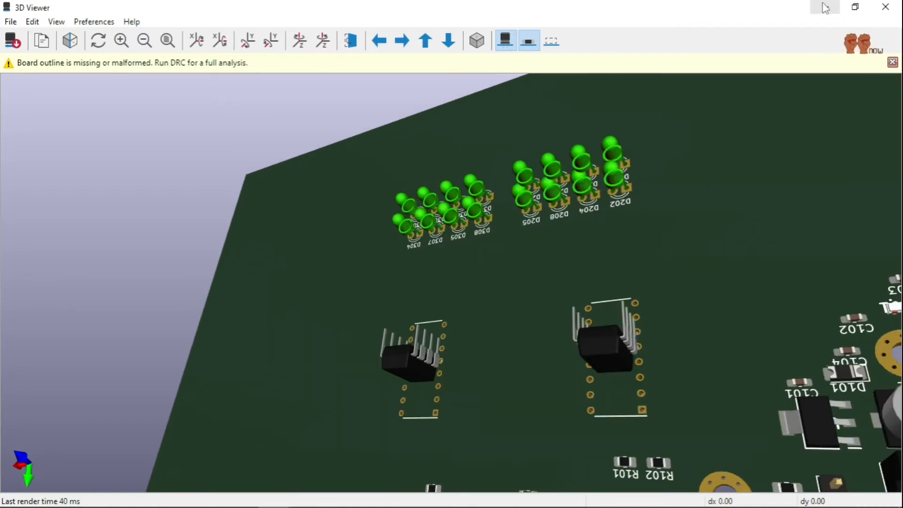
{"action": "left_click", "coordinate": [886, 6]}
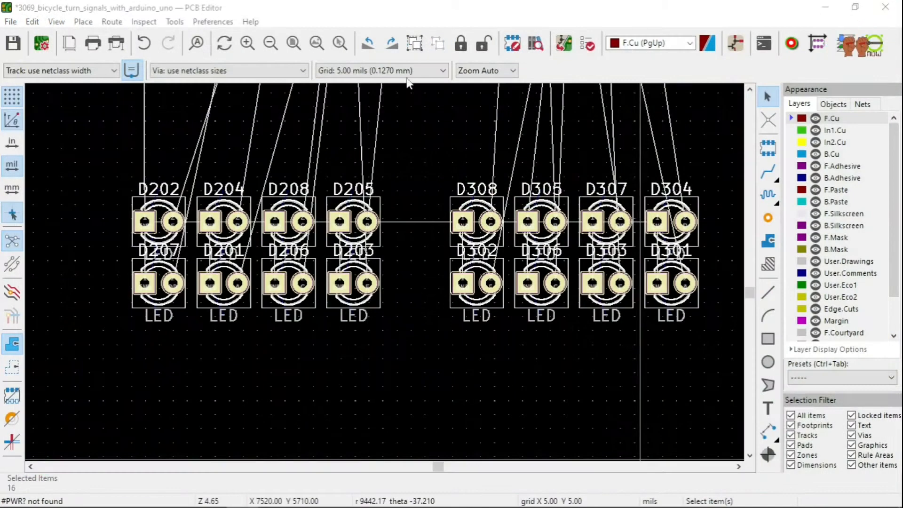
Open the board's U201 footprint in the Footprint Editor and show its 3D model settings.
{"action": "scroll", "coordinate": [415, 170], "scroll_direction": "down", "scroll_amount": 3}
{"action": "scroll", "coordinate": [349, 186], "scroll_direction": "down", "scroll_amount": 2}
{"action": "scroll", "coordinate": [386, 271], "scroll_direction": "up", "scroll_amount": 4}
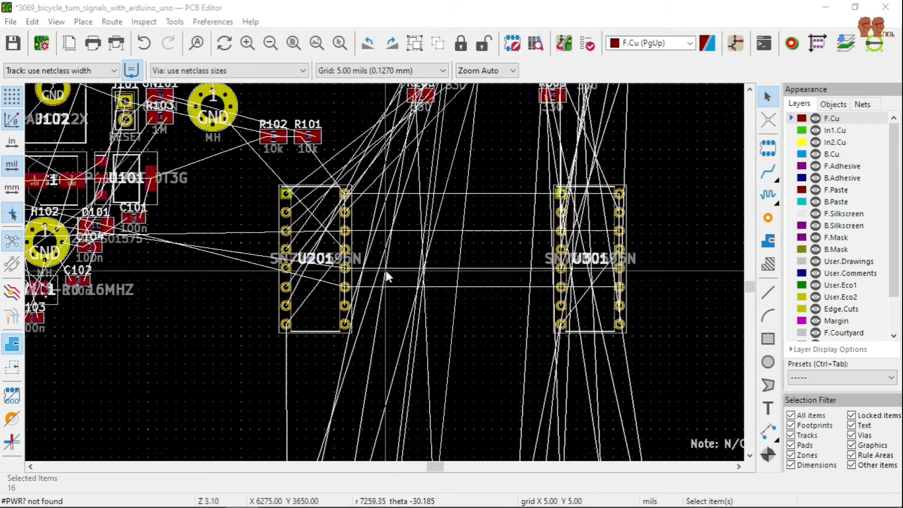
{"action": "left_click", "coordinate": [328, 236]}
{"action": "right_click", "coordinate": [329, 235]}
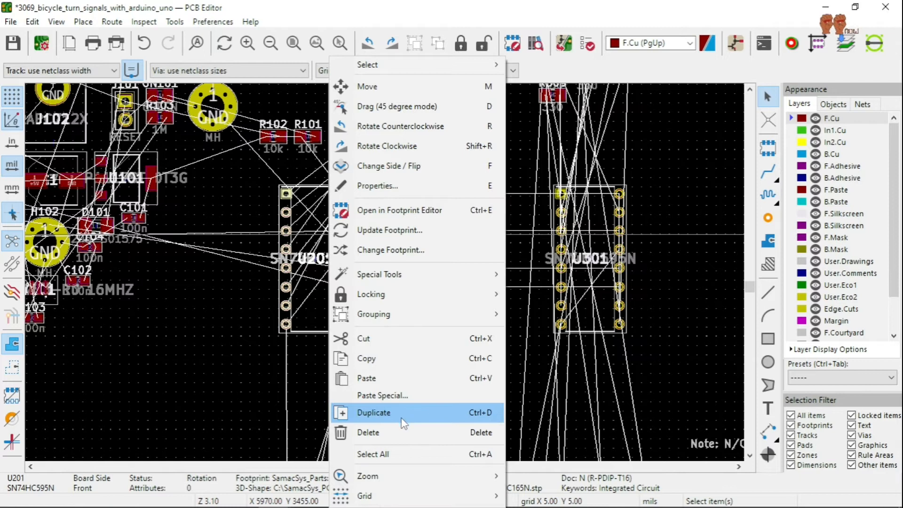
{"action": "left_click", "coordinate": [423, 220]}
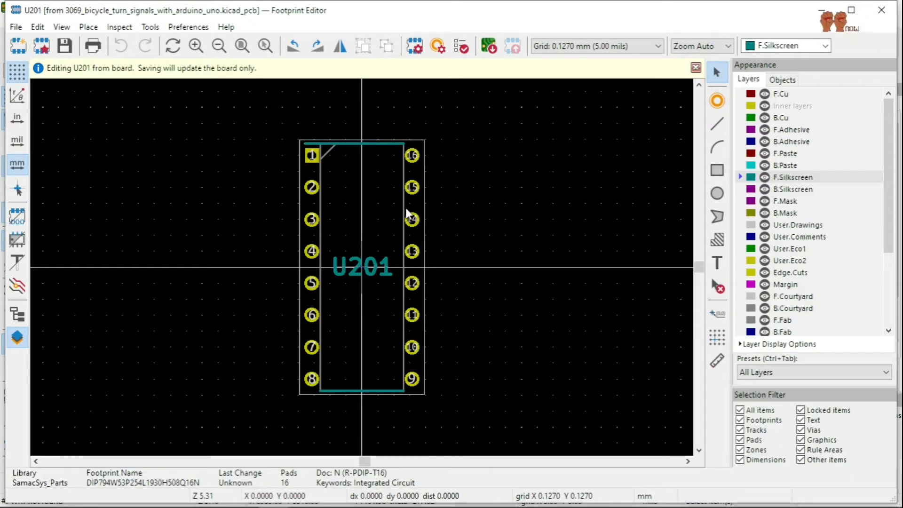
{"action": "left_click", "coordinate": [417, 50]}
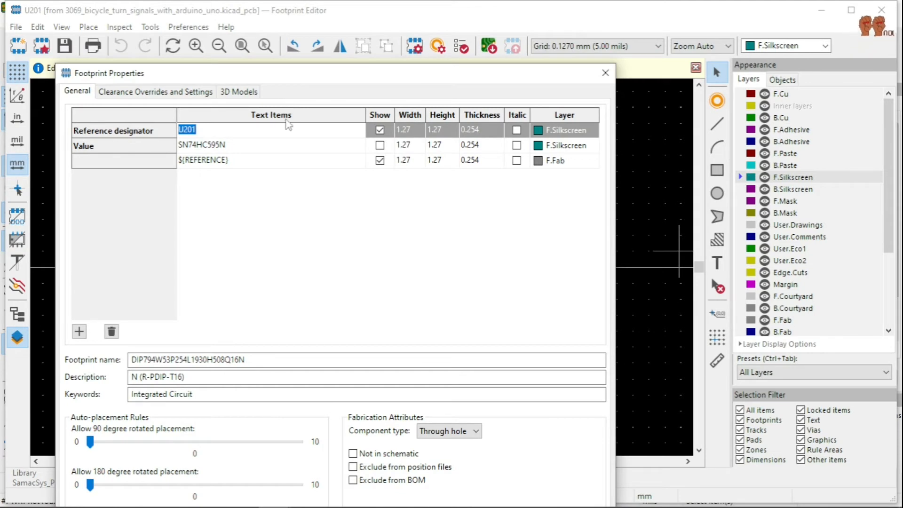
{"action": "left_click", "coordinate": [240, 93]}
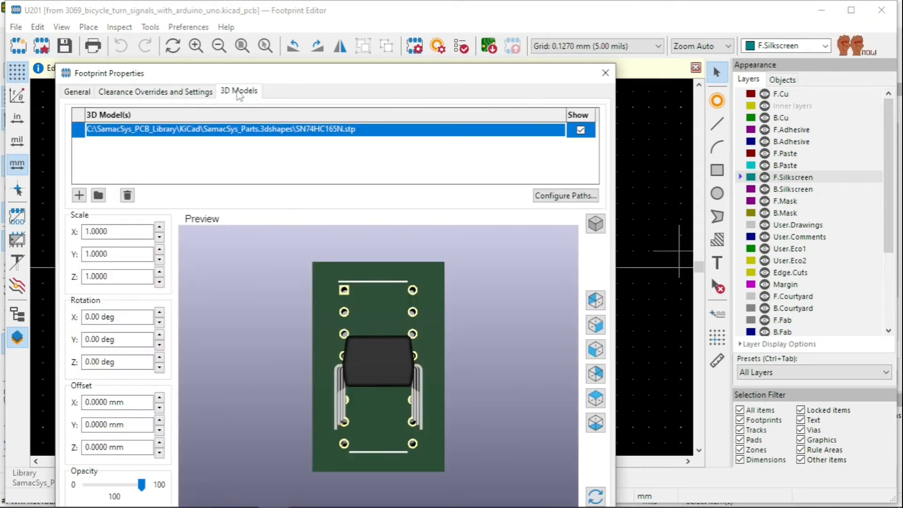
Set the X rotation of U201's 3D model to -90 degrees, keeping the Y rotation at 0.
{"action": "mouse_move", "coordinate": [335, 310]}
{"action": "left_mouse_down"}
{"action": "mouse_move", "coordinate": [372, 258]}
{"action": "mouse_move", "coordinate": [387, 358]}
{"action": "mouse_move", "coordinate": [351, 313]}
{"action": "mouse_move", "coordinate": [334, 314]}
{"action": "left_mouse_up"}
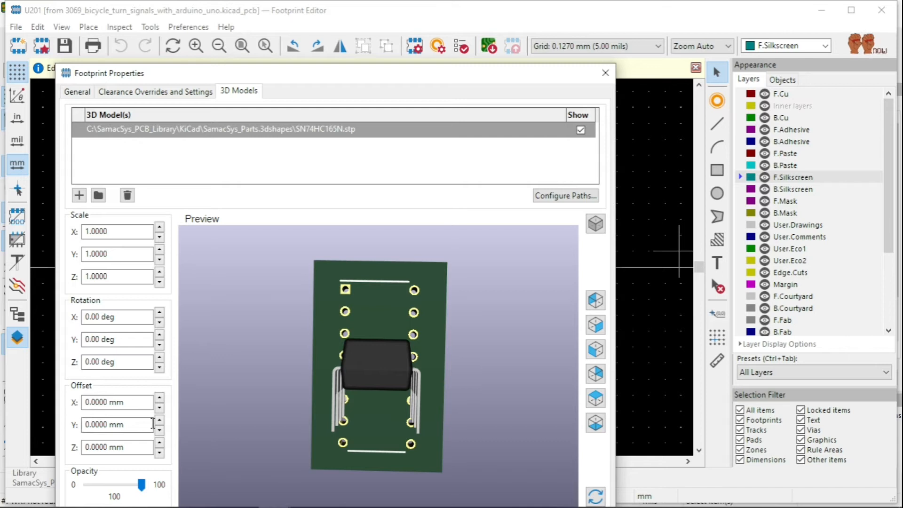
{"action": "left_click", "coordinate": [159, 345]}
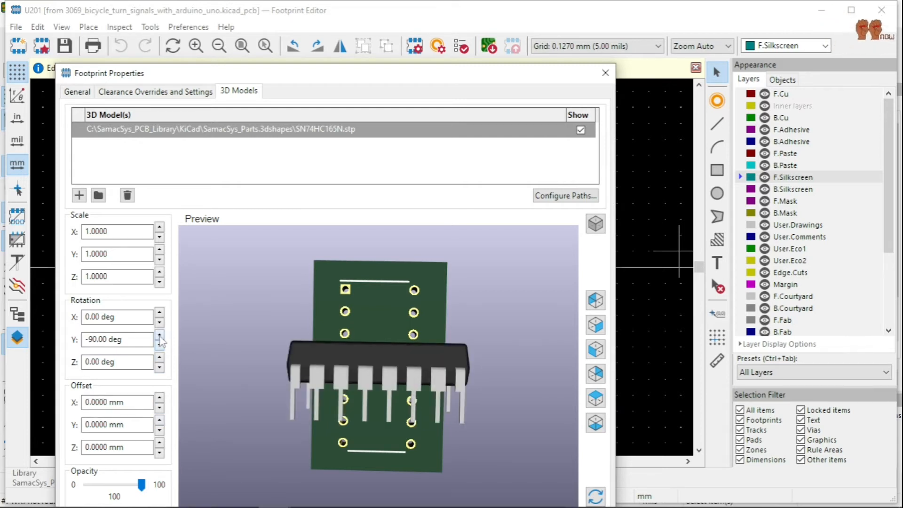
{"action": "left_click", "coordinate": [160, 335]}
{"action": "left_click", "coordinate": [160, 322]}
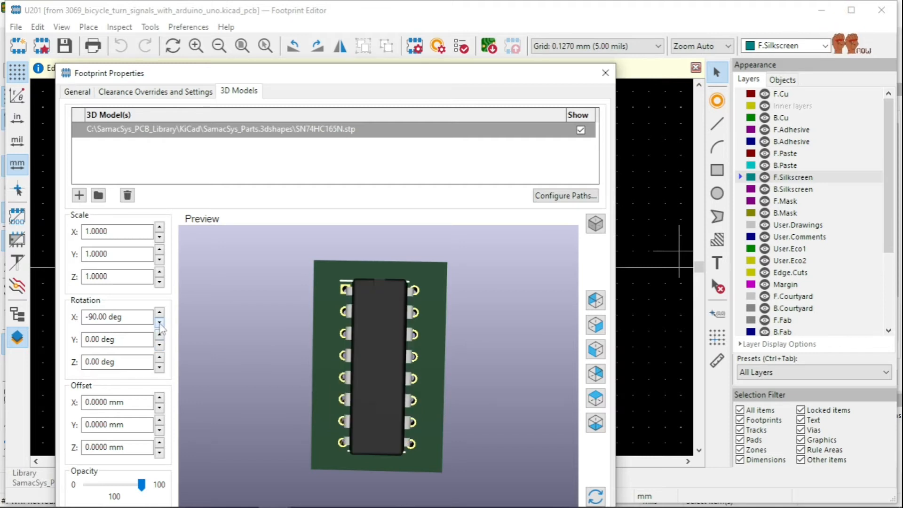
Raise U201's 3D model to a Z offset of 2 mm, checking the pin seating in the preview.
{"action": "left_click_drag", "start_coordinate": [330, 449], "coordinate": [385, 442]}
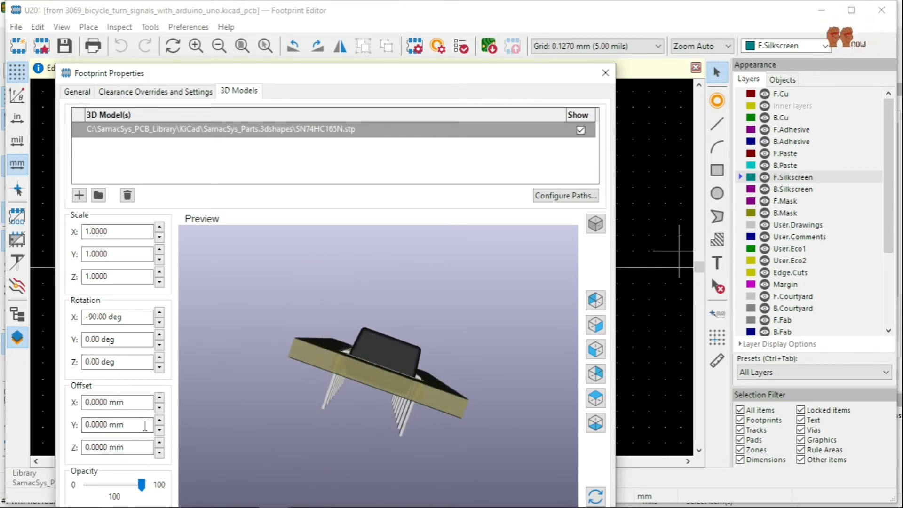
{"action": "left_click", "coordinate": [159, 420]}
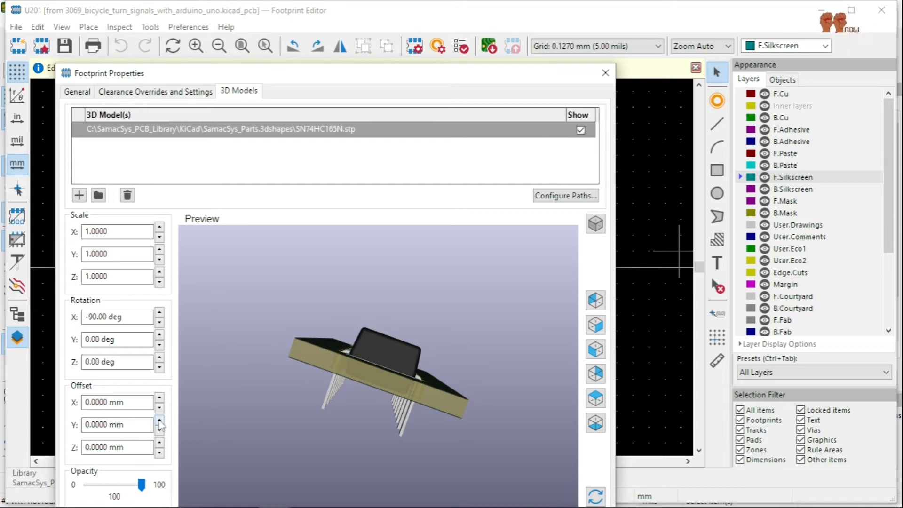
{"action": "left_click", "coordinate": [160, 430]}
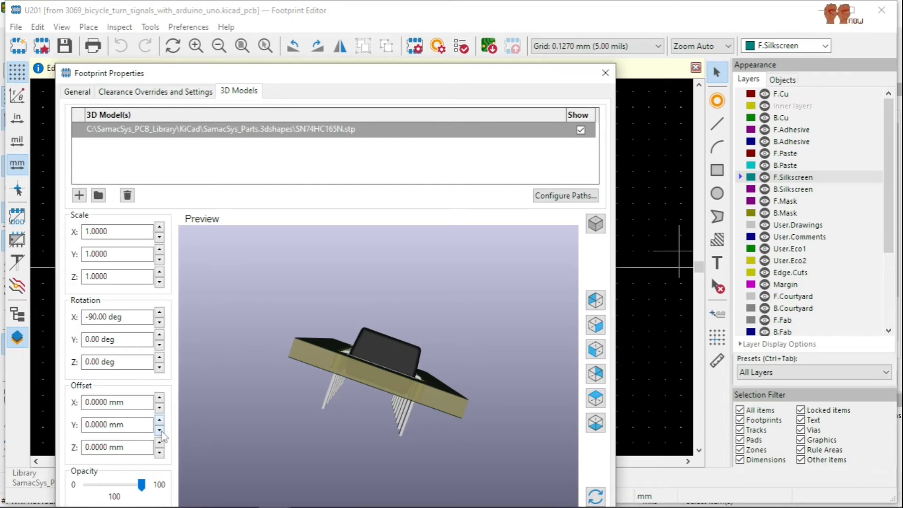
{"action": "left_click", "coordinate": [159, 443]}
{"action": "left_click", "coordinate": [159, 444]}
{"action": "left_click", "coordinate": [160, 443]}
{"action": "left_click", "coordinate": [159, 443]}
{"action": "left_click", "coordinate": [159, 443]}
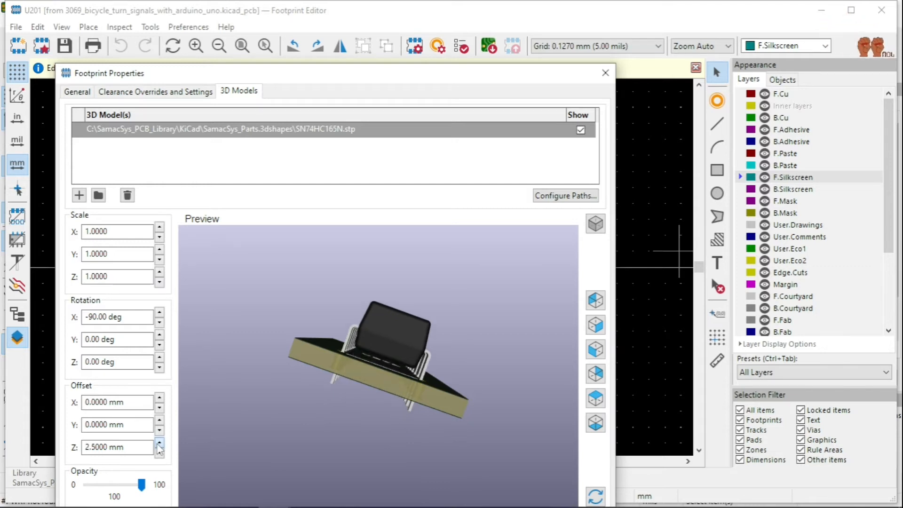
{"action": "left_click_drag", "start_coordinate": [365, 381], "coordinate": [287, 390]}
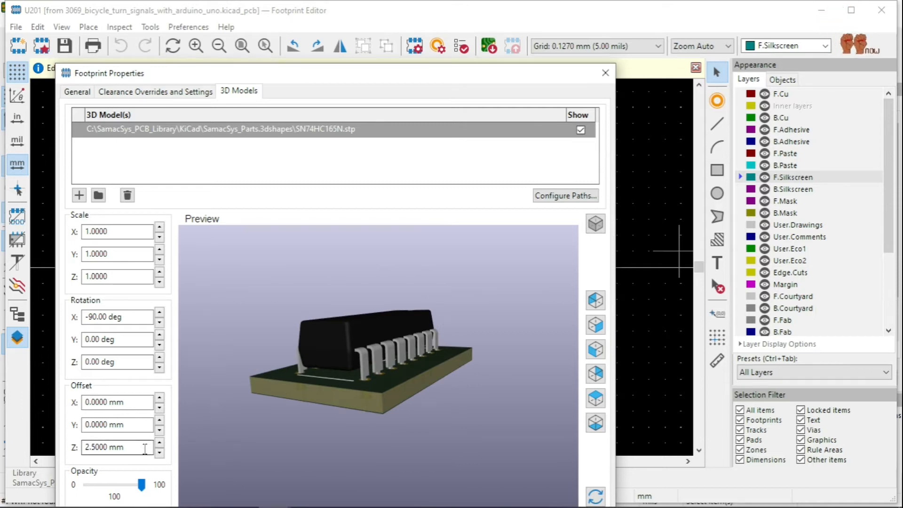
{"action": "left_click", "coordinate": [160, 452]}
{"action": "left_click_drag", "start_coordinate": [283, 403], "coordinate": [444, 443]}
{"action": "left_click_drag", "start_coordinate": [383, 74], "coordinate": [381, 16]}
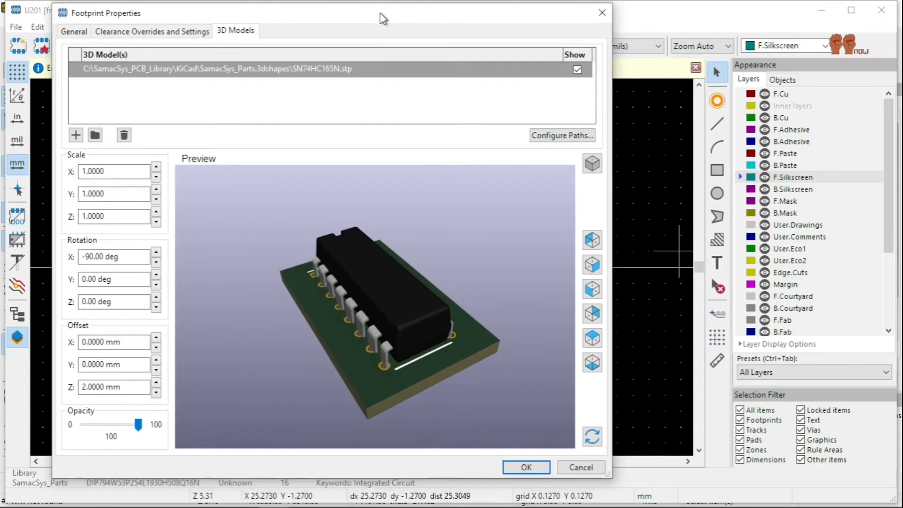
Apply the 3D model settings, save the U201 footprint to the board and close the Footprint Editor.
{"action": "left_click", "coordinate": [526, 469]}
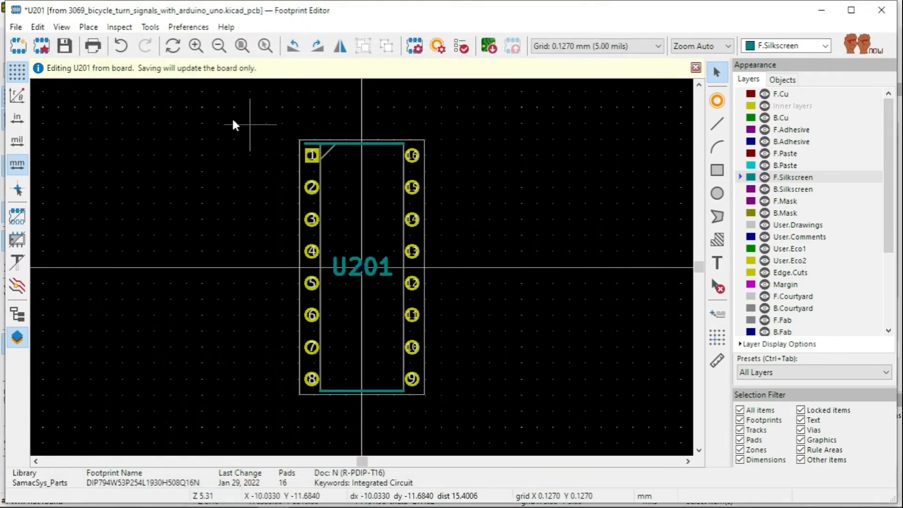
{"action": "left_click", "coordinate": [14, 28]}
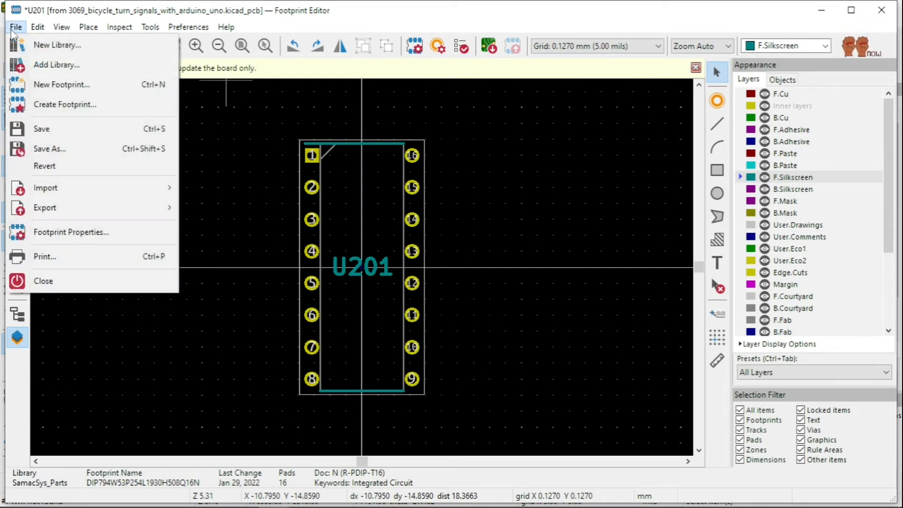
{"action": "left_click", "coordinate": [44, 131]}
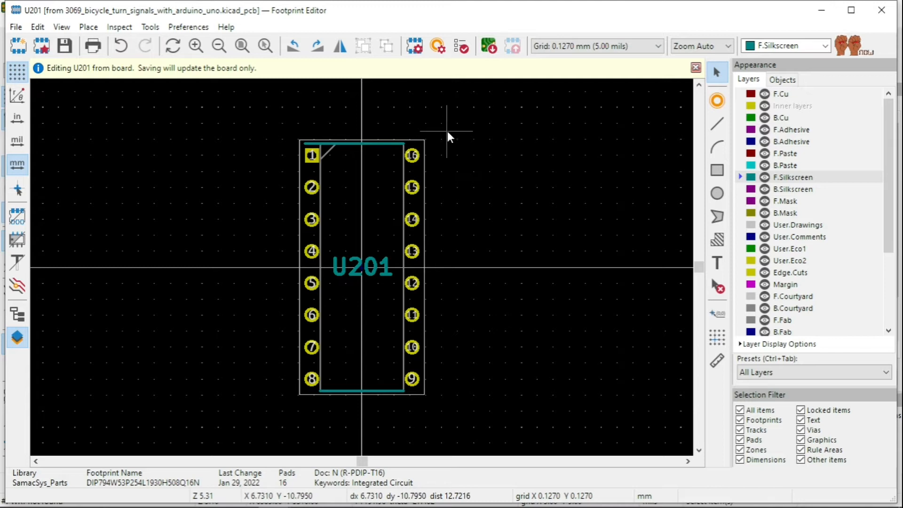
{"action": "left_click", "coordinate": [882, 14]}
{"action": "left_click", "coordinate": [358, 312]}
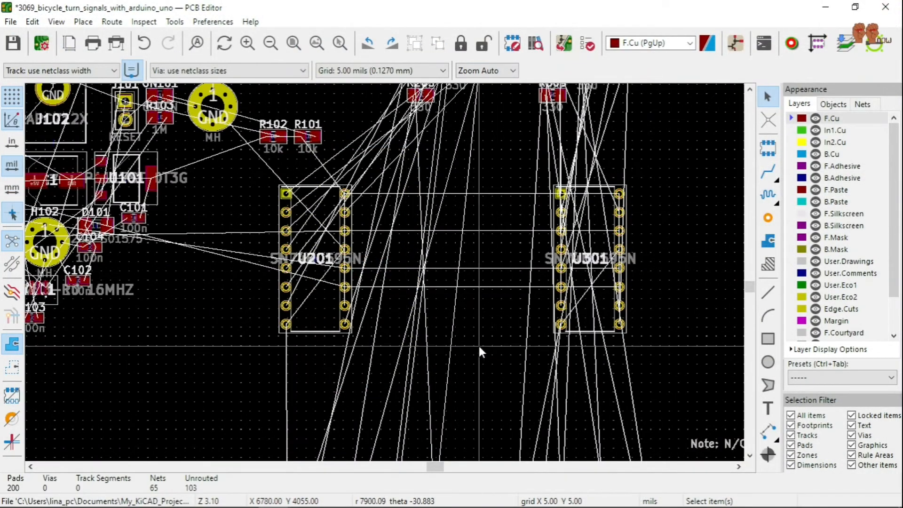
{"action": "left_click", "coordinate": [600, 300]}
{"action": "right_click", "coordinate": [600, 302]}
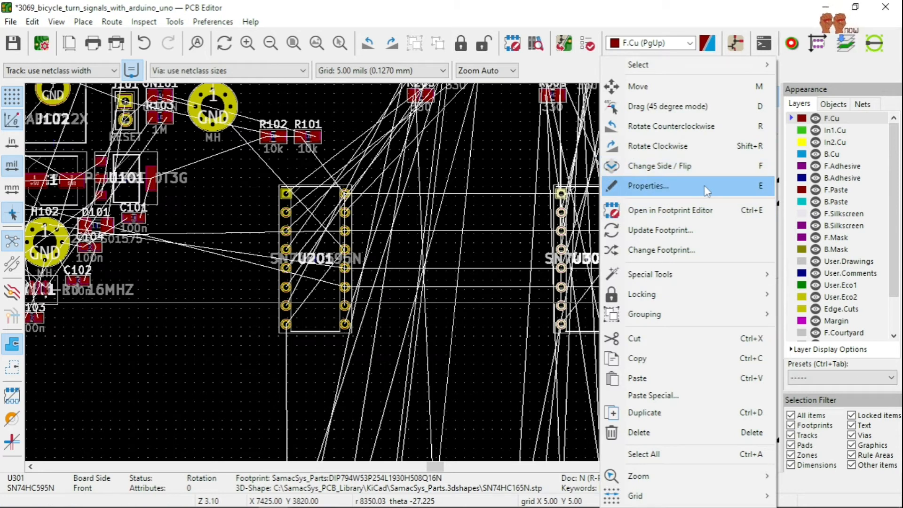
{"action": "left_click", "coordinate": [706, 188]}
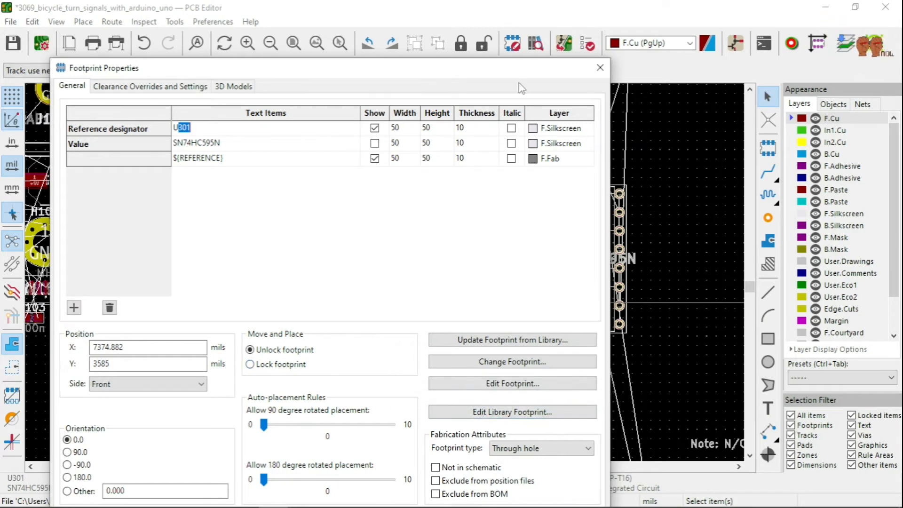
{"action": "left_click", "coordinate": [598, 69]}
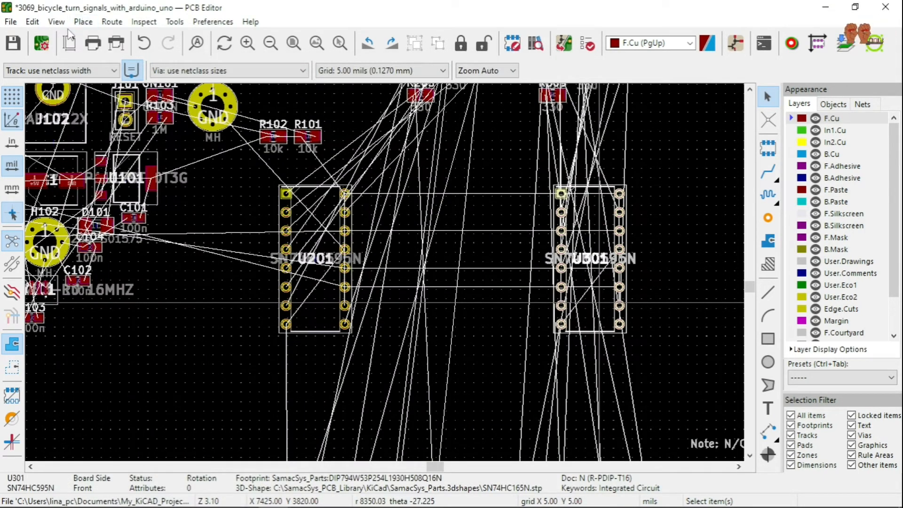
Compare the U201 and U301 chip models on the board in the 3D Viewer, and close the viewer.
{"action": "left_click", "coordinate": [56, 22]}
{"action": "left_click", "coordinate": [94, 74]}
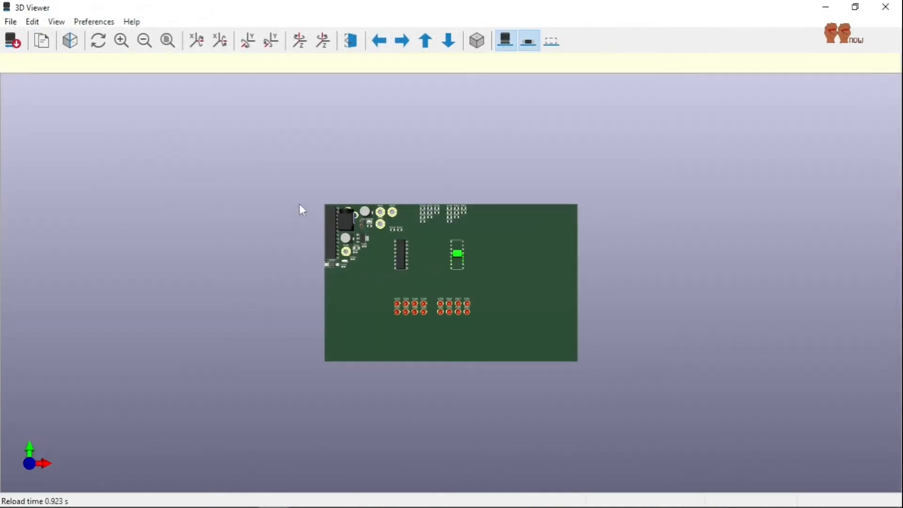
{"action": "left_click_drag", "start_coordinate": [363, 298], "coordinate": [446, 233]}
{"action": "scroll", "coordinate": [461, 278], "scroll_direction": "up", "scroll_amount": 5}
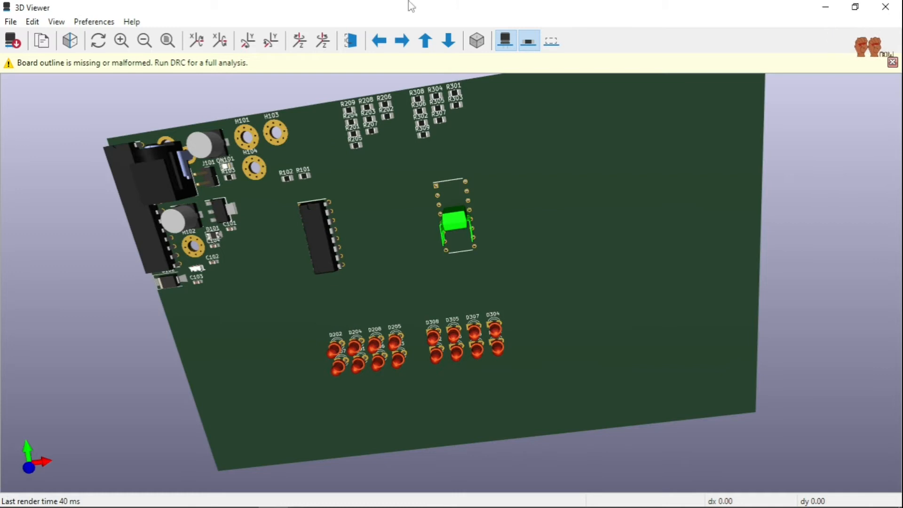
{"action": "left_click", "coordinate": [885, 6]}
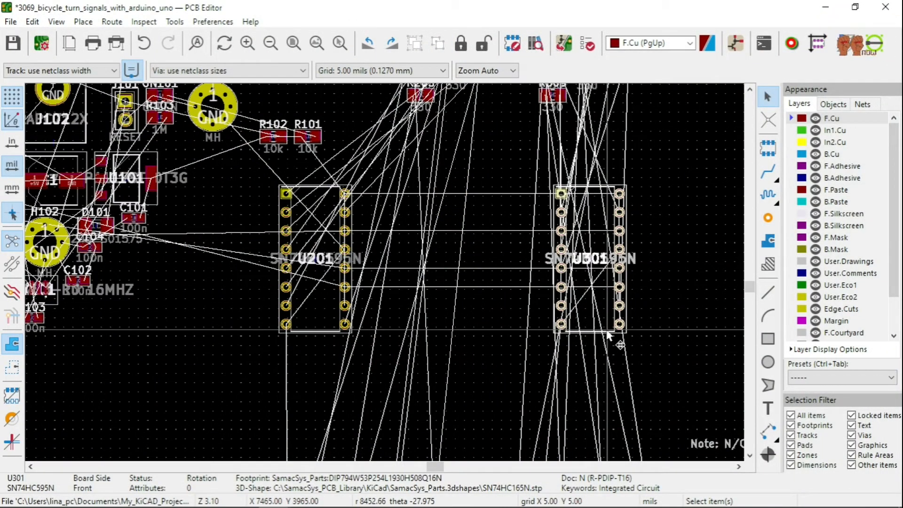
Open U301's library footprint for editing from its footprint properties and show its 3D model settings.
{"action": "right_click", "coordinate": [594, 324]}
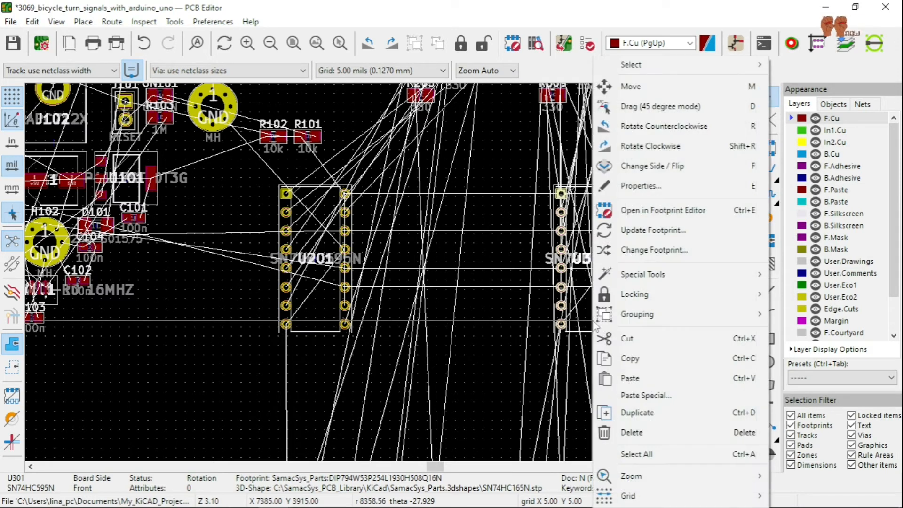
{"action": "left_click", "coordinate": [668, 192]}
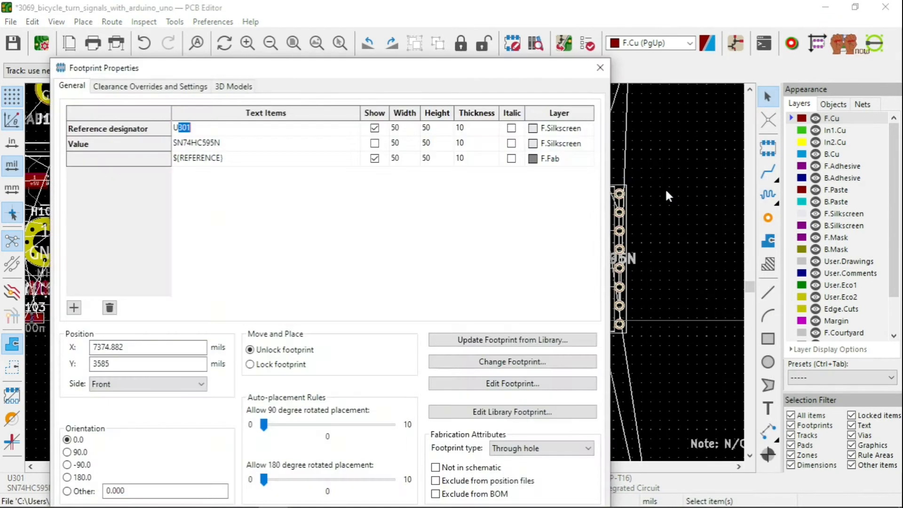
{"action": "left_click", "coordinate": [500, 416]}
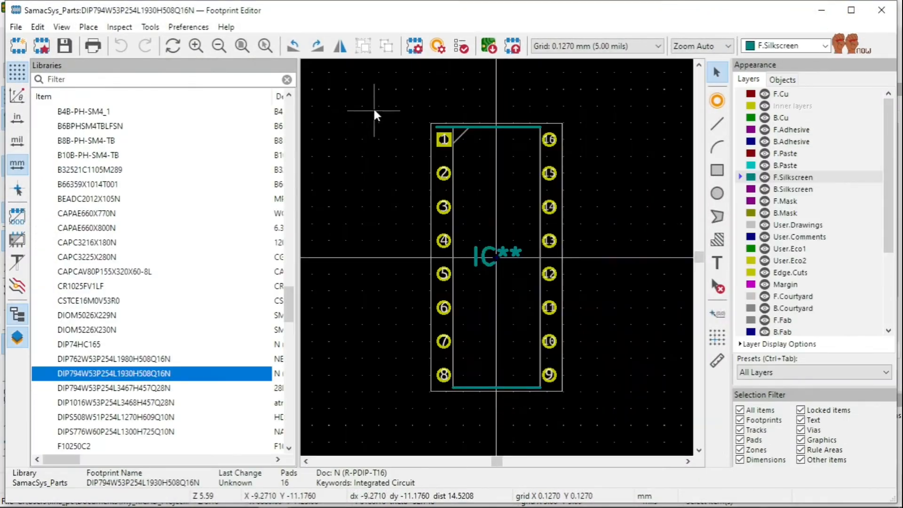
{"action": "left_click", "coordinate": [413, 54]}
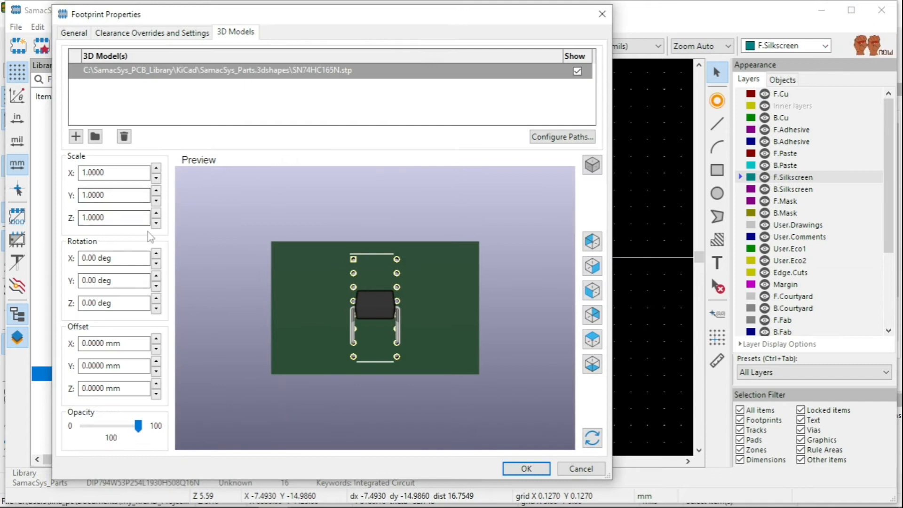
Set the X rotation of the library footprint's 3D model to -90 degrees and inspect its orientation.
{"action": "left_click", "coordinate": [157, 254]}
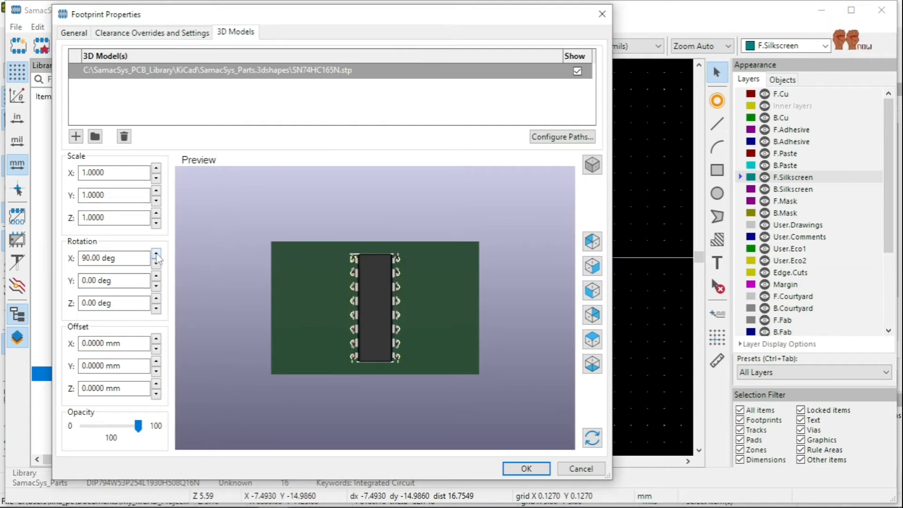
{"action": "left_click_drag", "start_coordinate": [282, 324], "coordinate": [319, 260]}
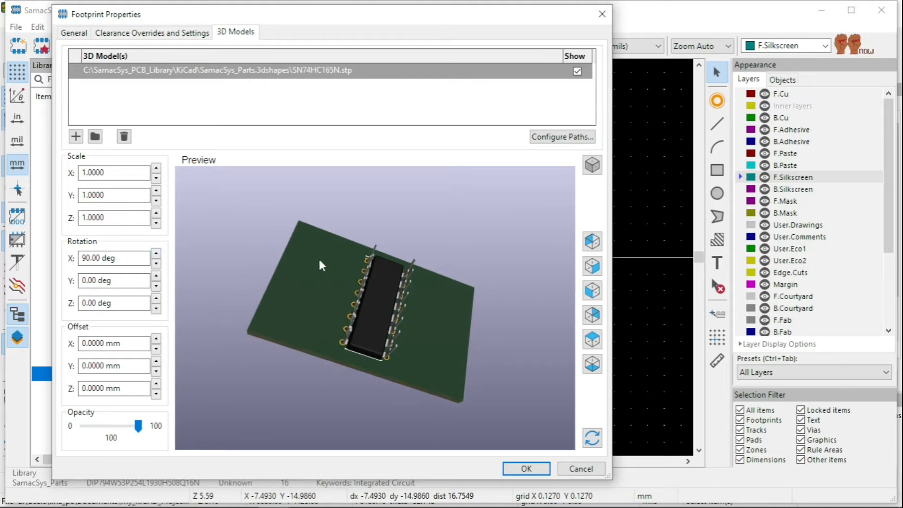
{"action": "left_click", "coordinate": [157, 265]}
{"action": "left_click", "coordinate": [156, 263]}
{"action": "left_click_drag", "start_coordinate": [212, 293], "coordinate": [366, 432]}
{"action": "left_click_drag", "start_coordinate": [333, 372], "coordinate": [207, 424]}
Set the library footprint's 3D model Z offset to 2 mm and apply the footprint properties.
{"action": "left_click", "coordinate": [155, 385]}
{"action": "left_click", "coordinate": [156, 384]}
{"action": "left_click_drag", "start_coordinate": [298, 374], "coordinate": [361, 231]}
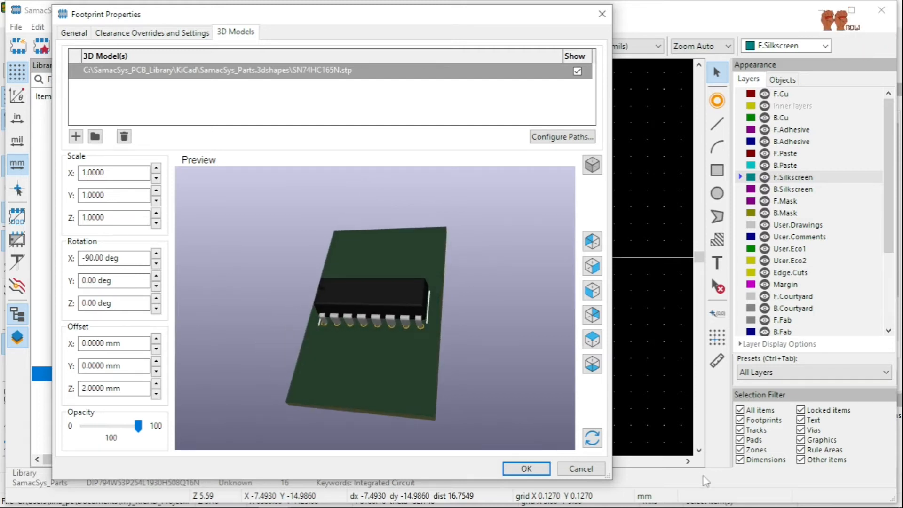
{"action": "left_click", "coordinate": [526, 469]}
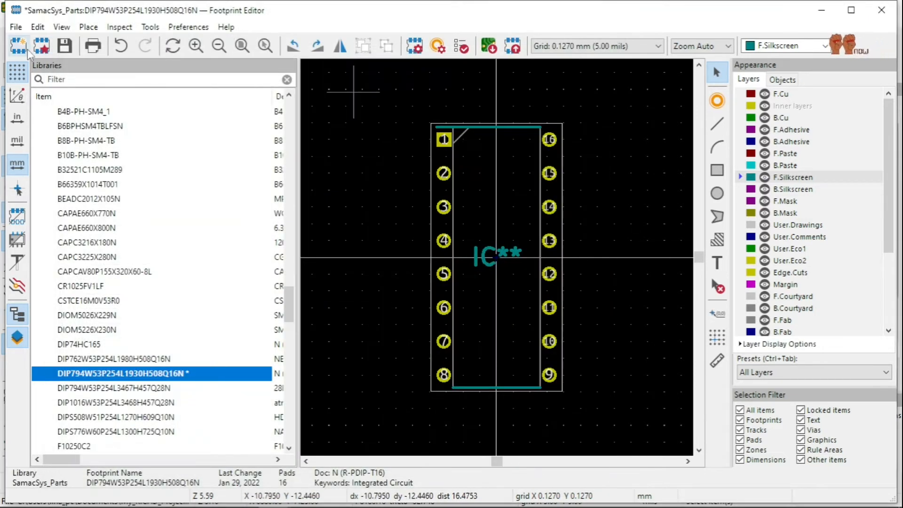
Save the edited DIP794W53P254L1930H508Q16N footprint to its library and close the Footprint Editor.
{"action": "left_click", "coordinate": [62, 47]}
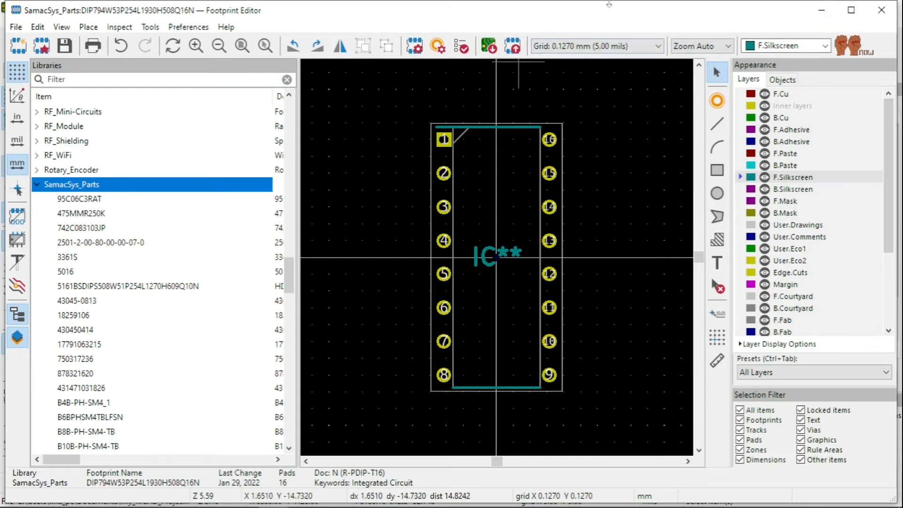
{"action": "left_click", "coordinate": [887, 21]}
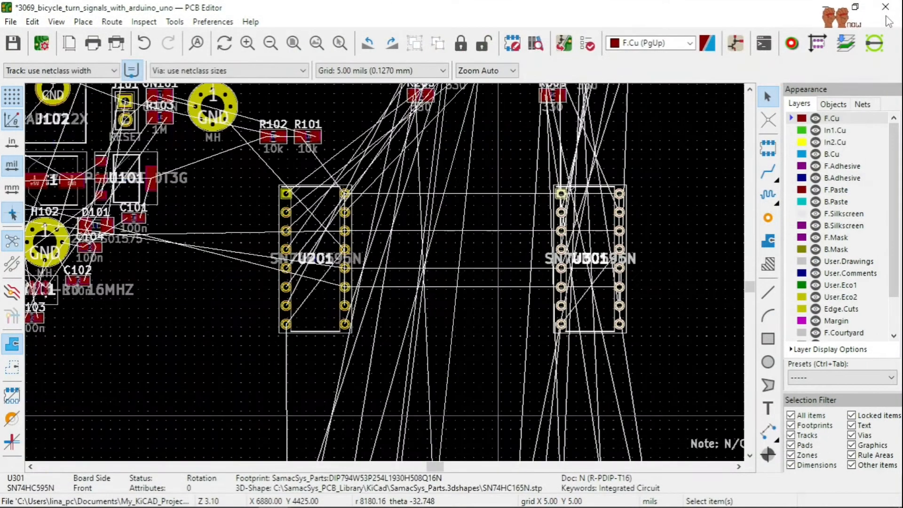
Check U301's chip model on the tilted board in the 3D Viewer, and close the viewer.
{"action": "left_click", "coordinate": [57, 21]}
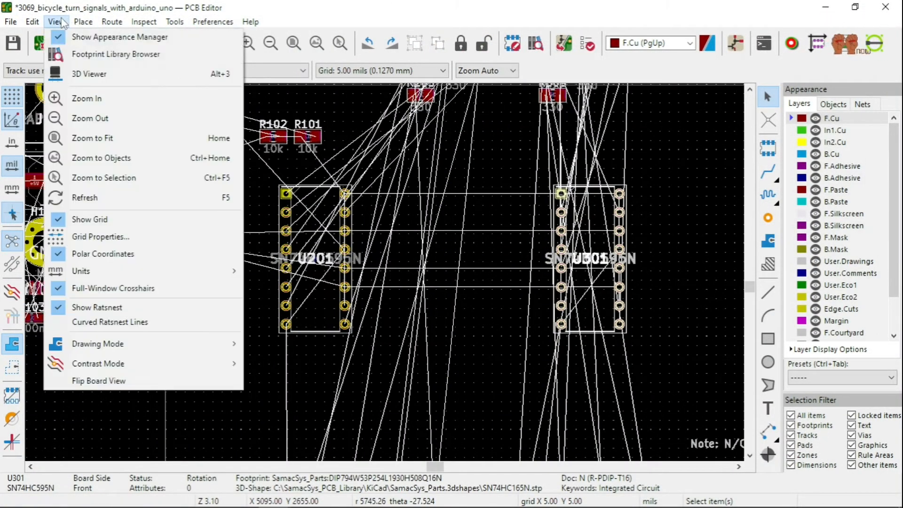
{"action": "left_click", "coordinate": [71, 74]}
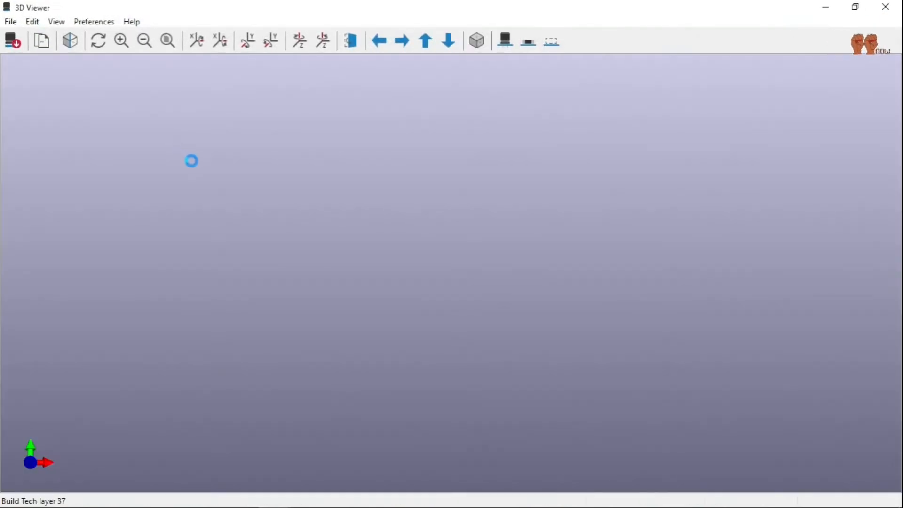
{"action": "left_click_drag", "start_coordinate": [429, 301], "coordinate": [405, 329]}
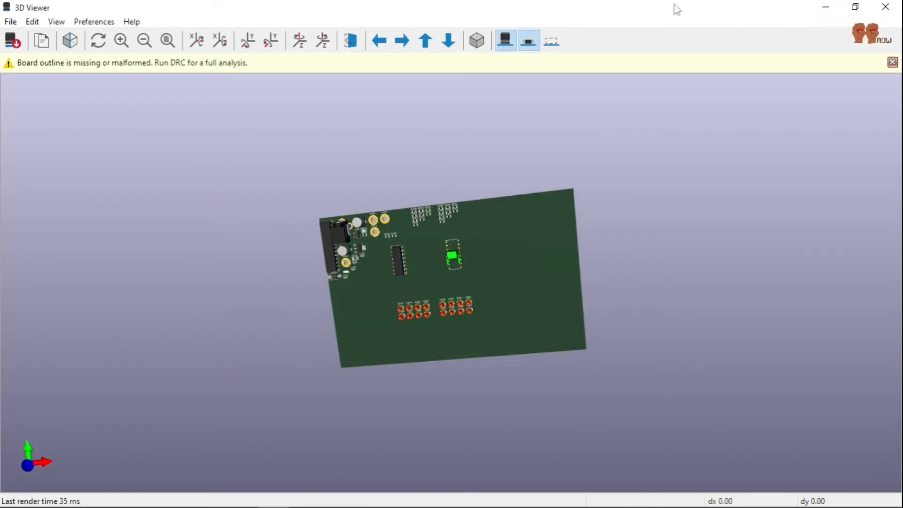
{"action": "left_click", "coordinate": [886, 7]}
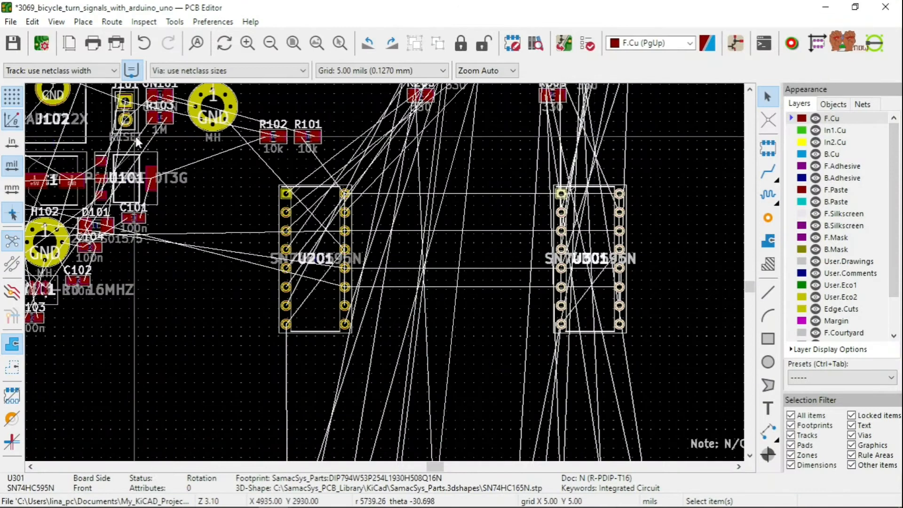
Update the board footprints with library id SamacSys_Parts:DIP794W53P254L1930H508Q16N from the library, with 3D models reset.
{"action": "right_click", "coordinate": [589, 233]}
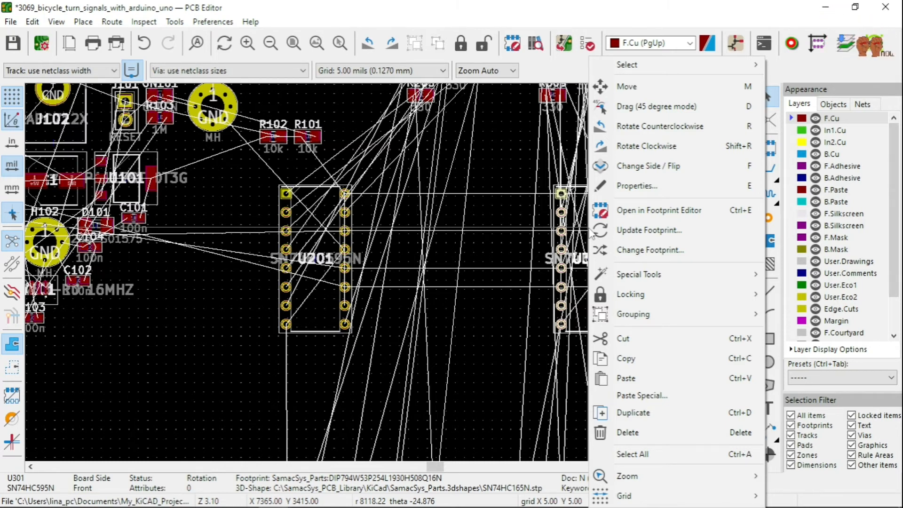
{"action": "left_click", "coordinate": [141, 21]}
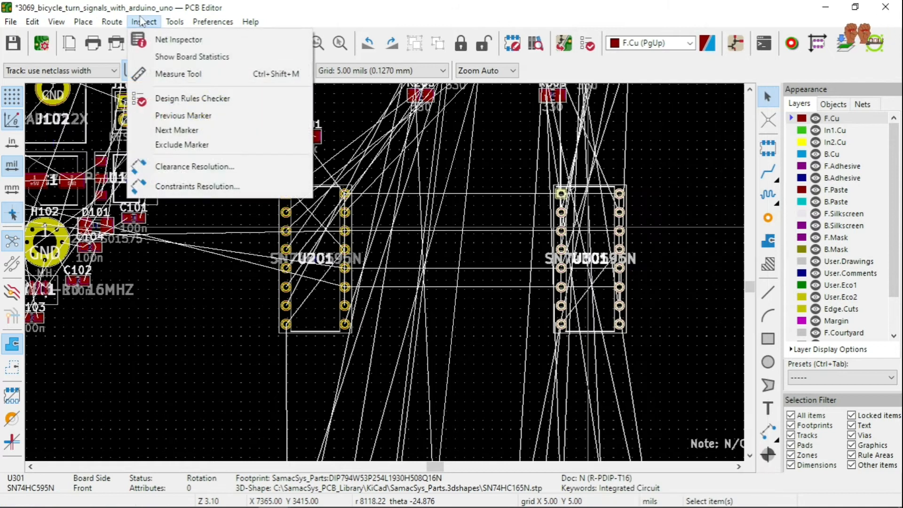
{"action": "mouse_move", "coordinate": [121, 23]}
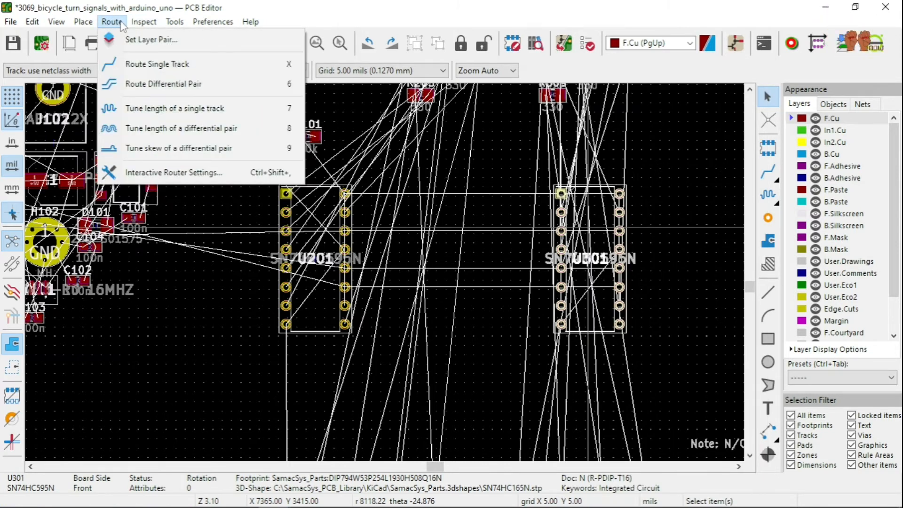
{"action": "mouse_move", "coordinate": [93, 25]}
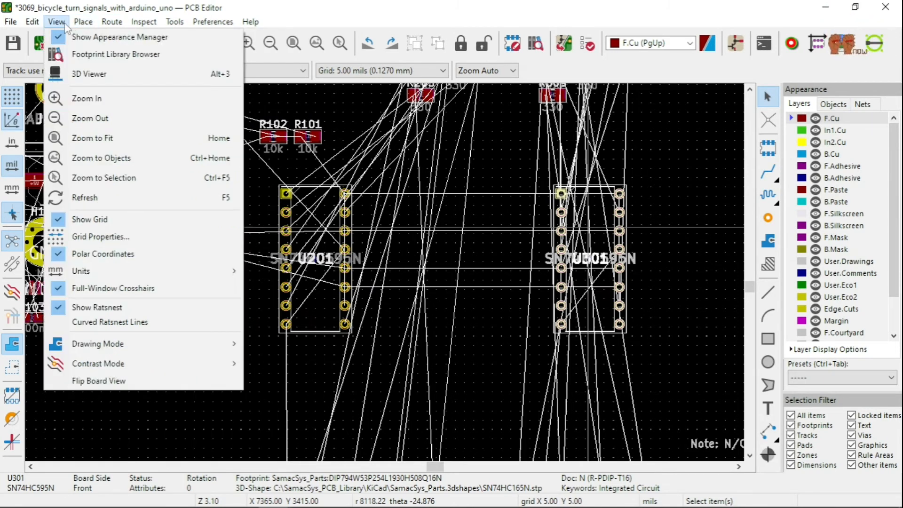
{"action": "mouse_move", "coordinate": [39, 33]}
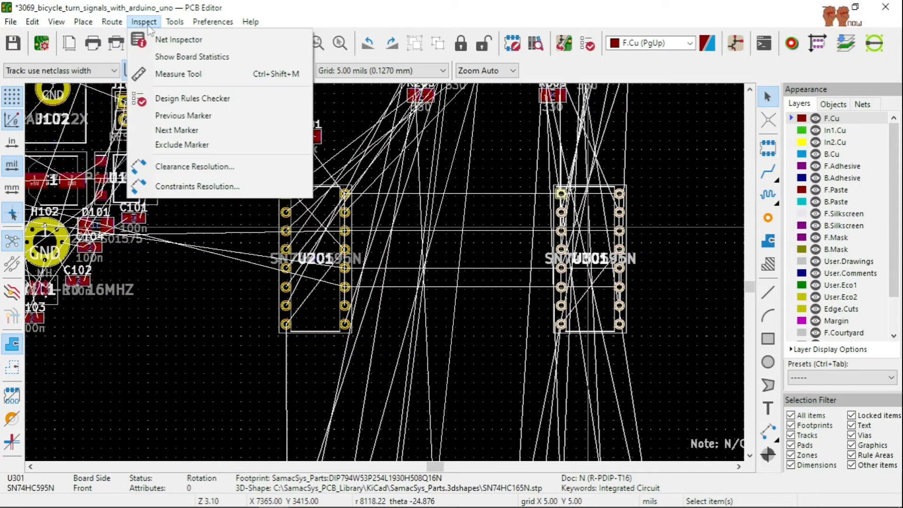
{"action": "mouse_move", "coordinate": [187, 28]}
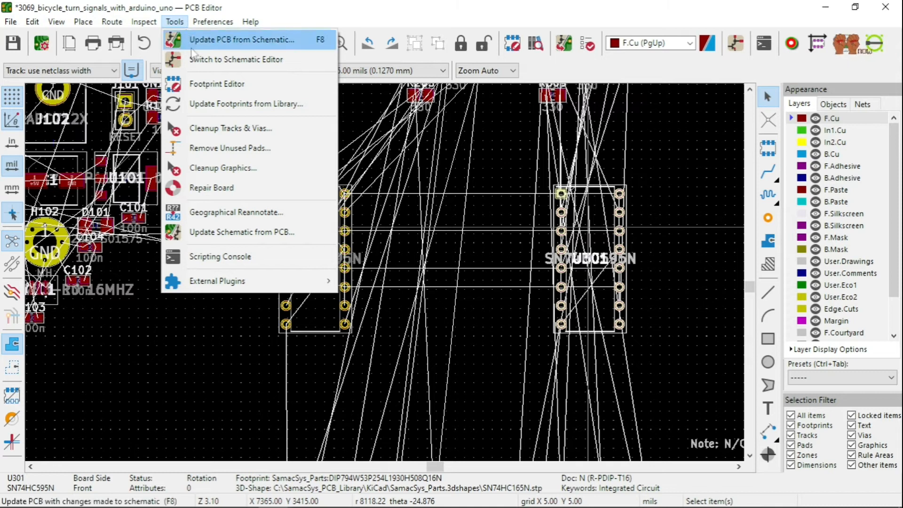
{"action": "left_click", "coordinate": [275, 106]}
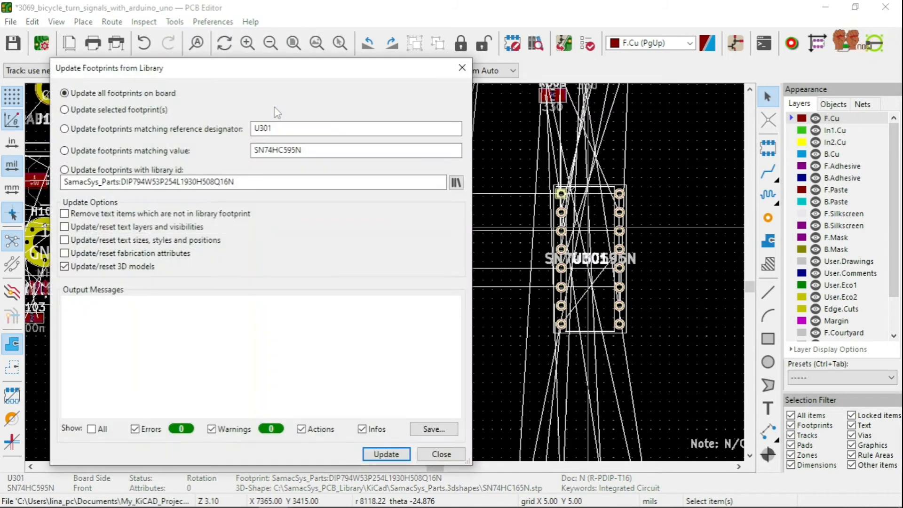
{"action": "left_click", "coordinate": [141, 169]}
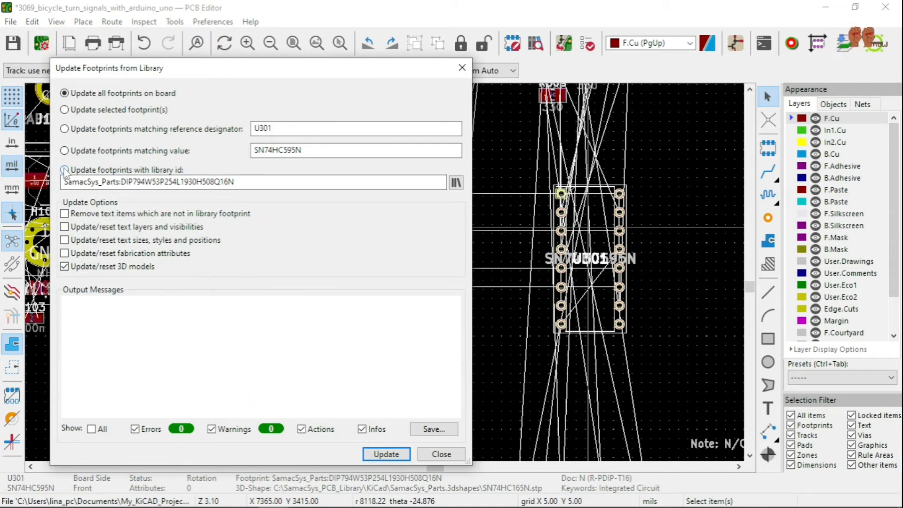
{"action": "left_click", "coordinate": [384, 454]}
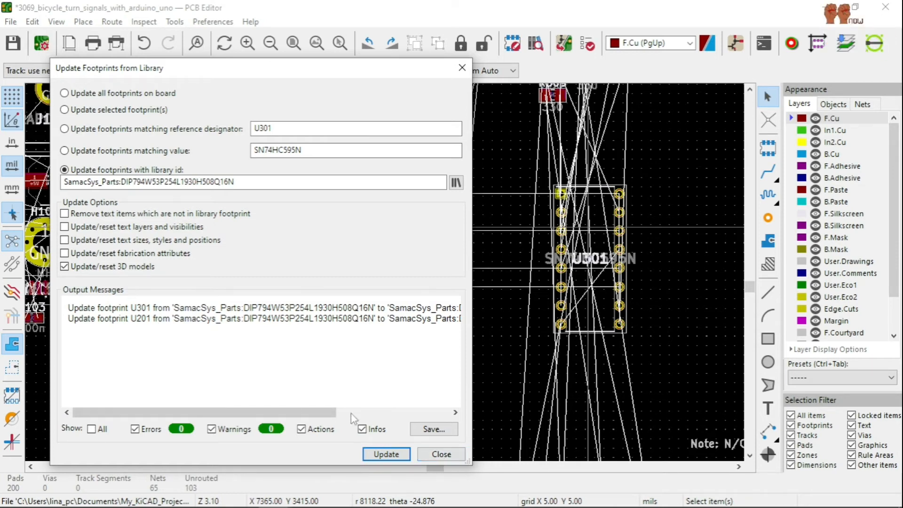
{"action": "left_click", "coordinate": [438, 459]}
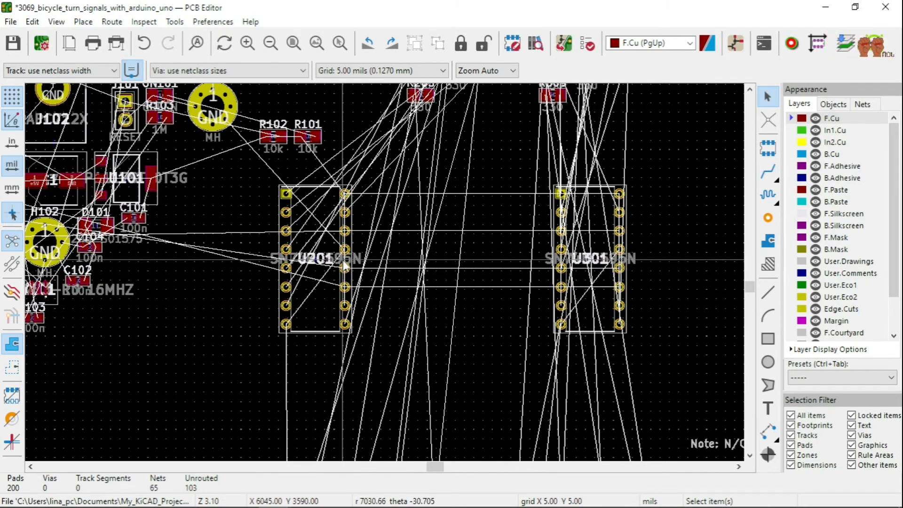
{"action": "scroll", "coordinate": [386, 276], "scroll_direction": "down", "scroll_amount": 2}
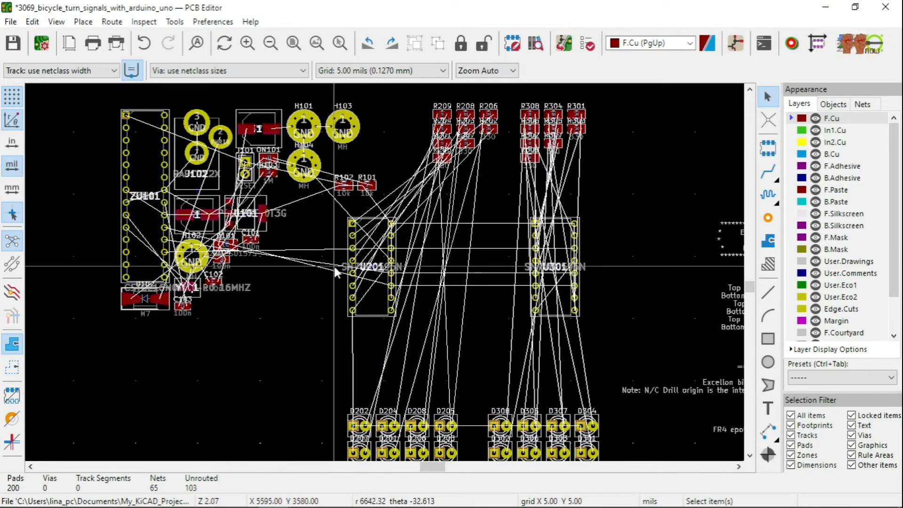
{"action": "scroll", "coordinate": [336, 273], "scroll_direction": "up", "scroll_amount": 2}
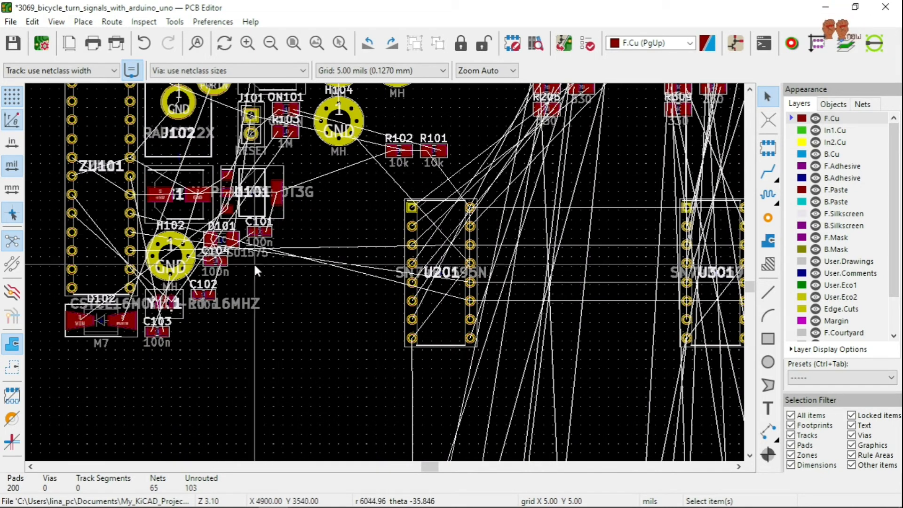
{"action": "scroll", "coordinate": [401, 320], "scroll_direction": "down", "scroll_amount": 2}
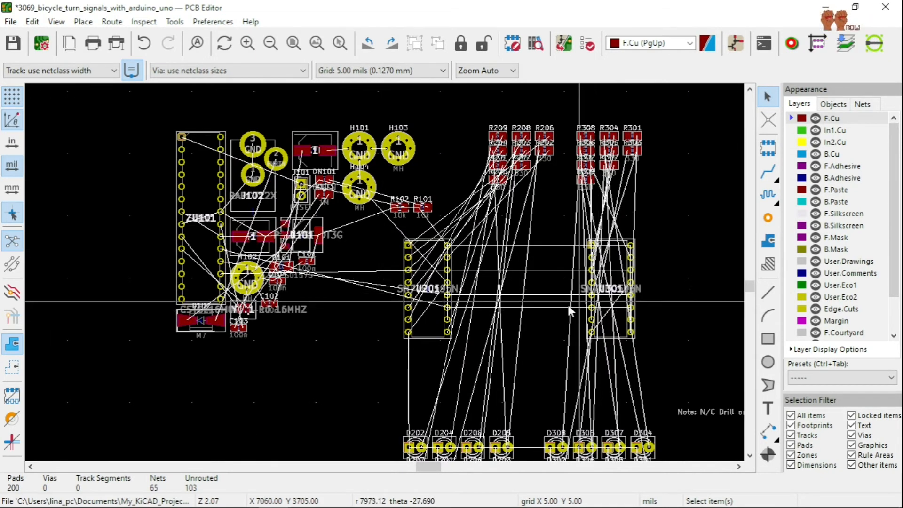
{"action": "scroll", "coordinate": [532, 303], "scroll_direction": "up", "scroll_amount": 2}
{"action": "scroll", "coordinate": [286, 235], "scroll_direction": "down", "scroll_amount": 1}
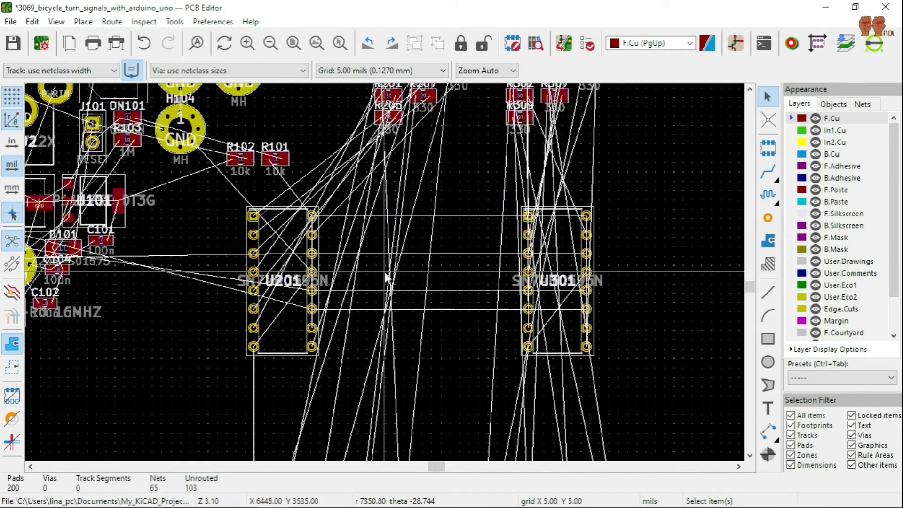
Inspect the updated U201 and U301 chip models from several angles in the 3D Viewer, and close the viewer.
{"action": "left_click", "coordinate": [56, 21]}
{"action": "left_click", "coordinate": [74, 74]}
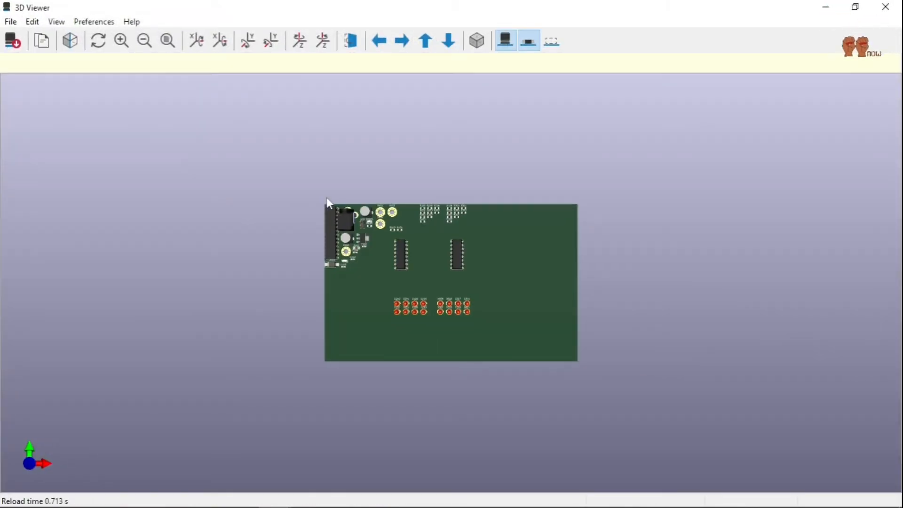
{"action": "scroll", "coordinate": [388, 238], "scroll_direction": "up", "scroll_amount": 5}
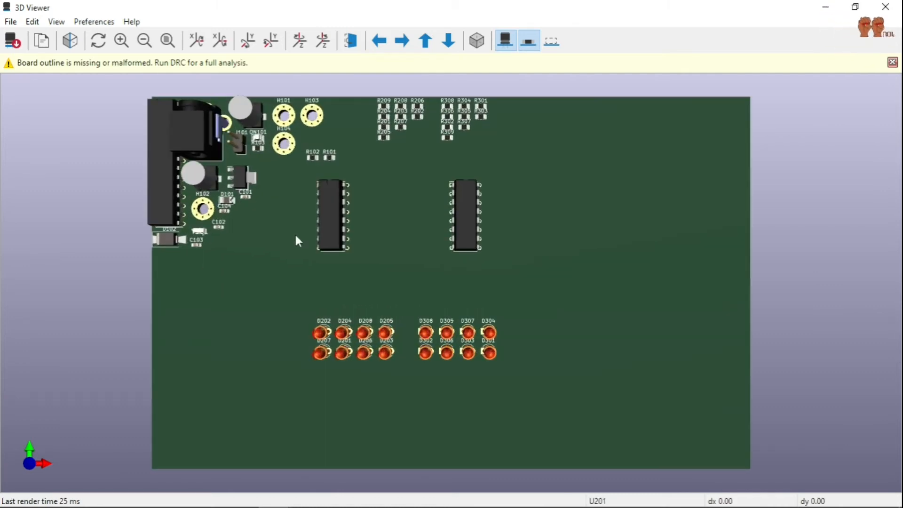
{"action": "left_click_drag", "start_coordinate": [296, 241], "coordinate": [230, 110]}
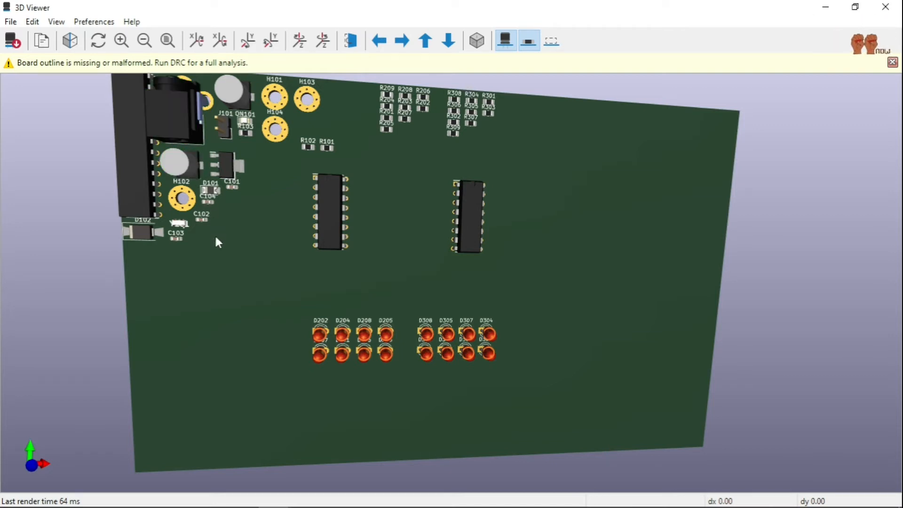
{"action": "left_click_drag", "start_coordinate": [214, 239], "coordinate": [149, 233]}
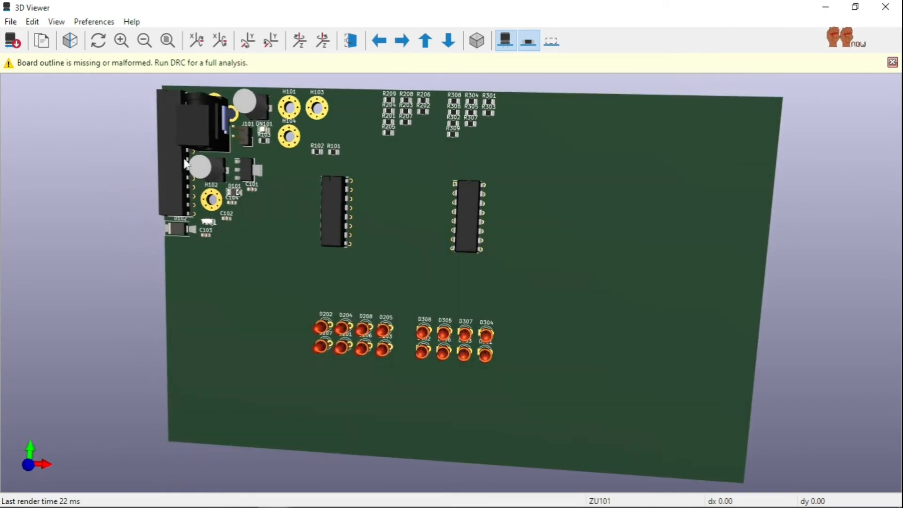
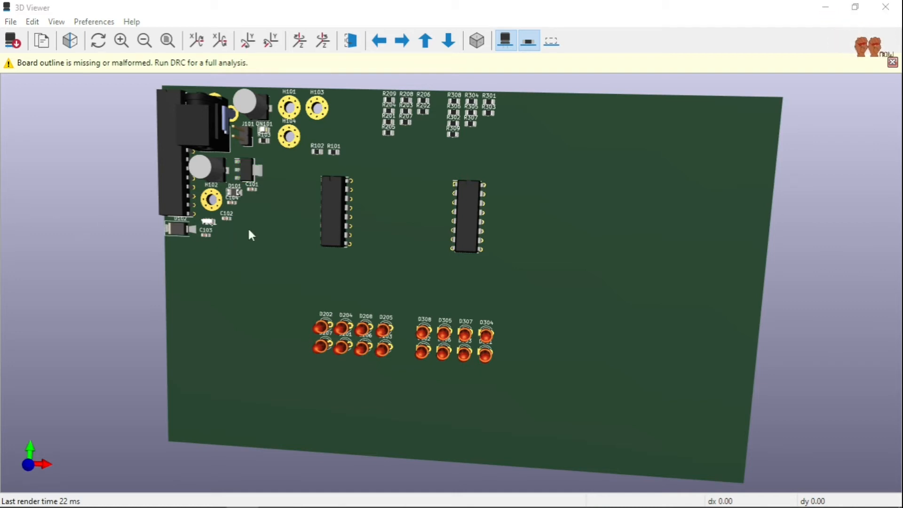
{"action": "left_click_drag", "start_coordinate": [216, 274], "coordinate": [234, 253]}
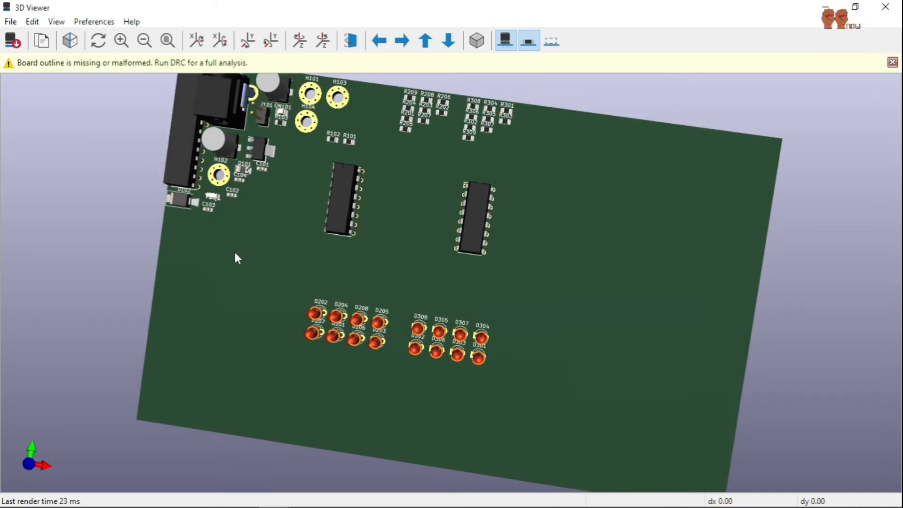
{"action": "scroll", "coordinate": [245, 162], "scroll_direction": "up", "scroll_amount": 3}
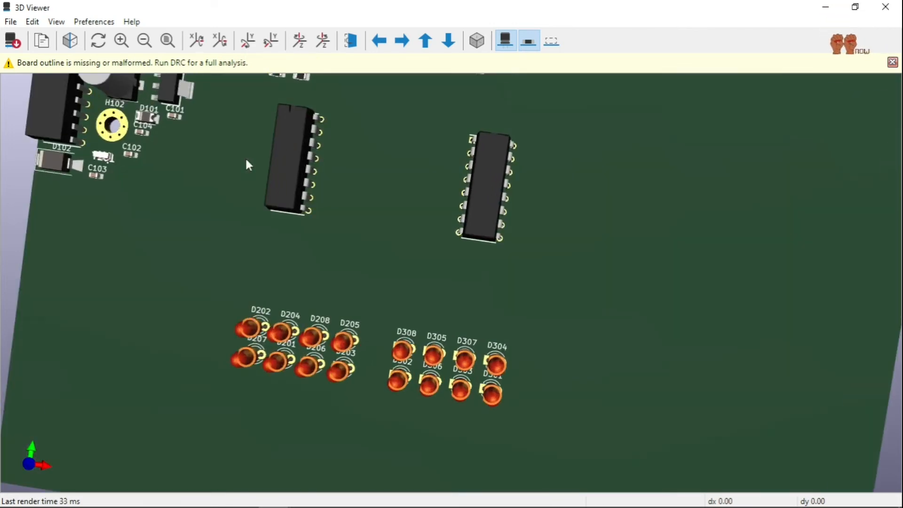
{"action": "left_click_drag", "start_coordinate": [162, 190], "coordinate": [99, 219]}
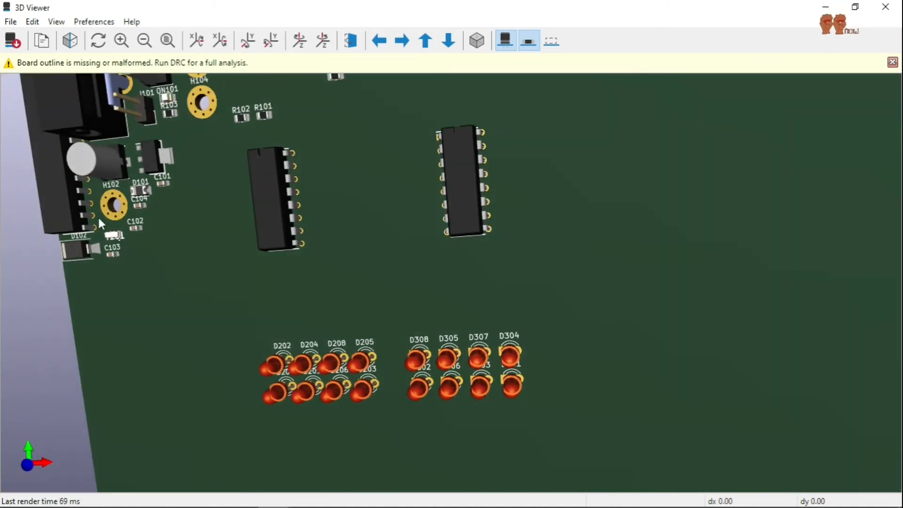
{"action": "left_click", "coordinate": [886, 7]}
Switch to the Schematic Editor and open the project's root sheet.
{"action": "left_click", "coordinate": [735, 43]}
{"action": "scroll", "coordinate": [235, 238], "scroll_direction": "down", "scroll_amount": 3}
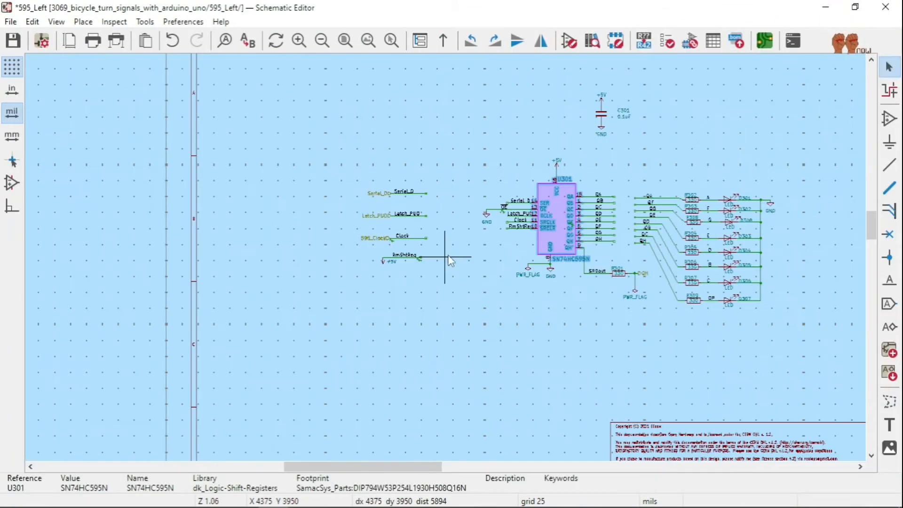
{"action": "left_click", "coordinate": [426, 39]}
{"action": "left_click", "coordinate": [115, 87]}
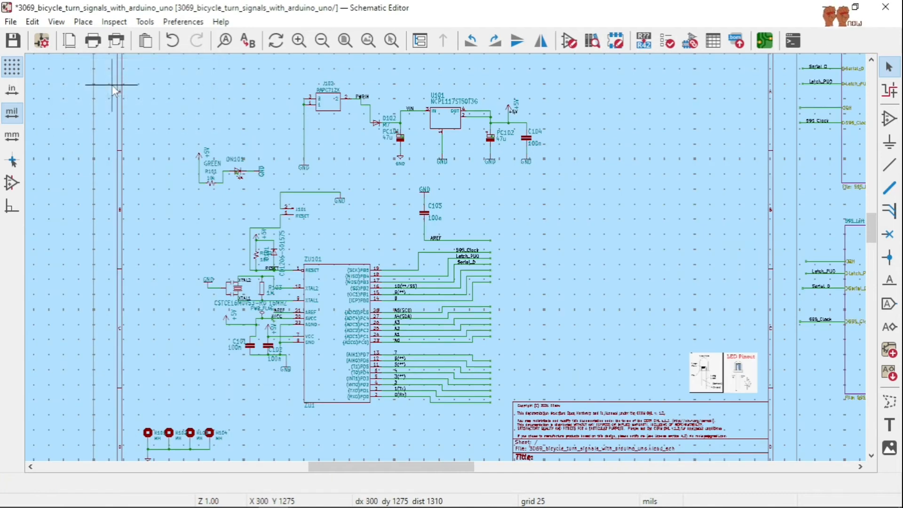
Examine the power supply around U101 and the ZU101 microcontroller circuit on the root sheet.
{"action": "scroll", "coordinate": [418, 244], "scroll_direction": "up", "scroll_amount": 1}
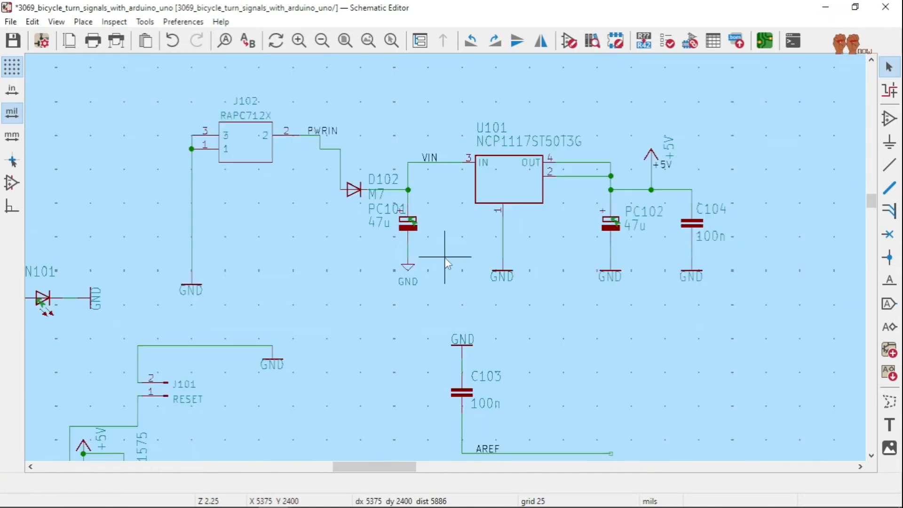
{"action": "scroll", "coordinate": [199, 235], "scroll_direction": "down", "scroll_amount": 1}
{"action": "scroll", "coordinate": [444, 258], "scroll_direction": "up", "scroll_amount": 1}
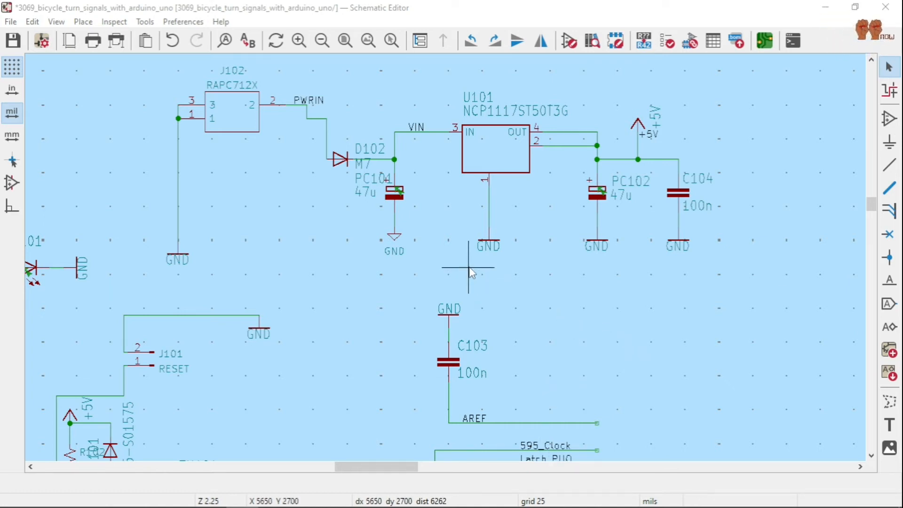
{"action": "scroll", "coordinate": [472, 272], "scroll_direction": "down", "scroll_amount": 2}
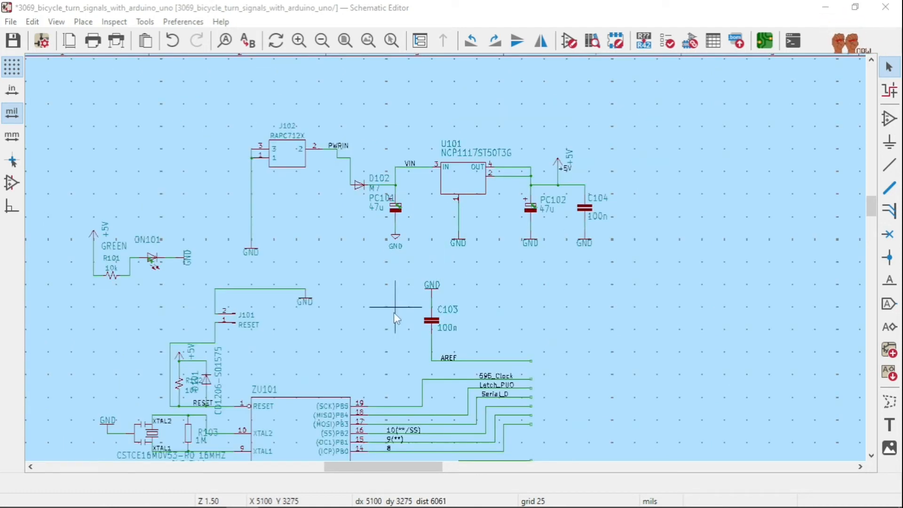
{"action": "scroll", "coordinate": [347, 369], "scroll_direction": "down", "scroll_amount": 2}
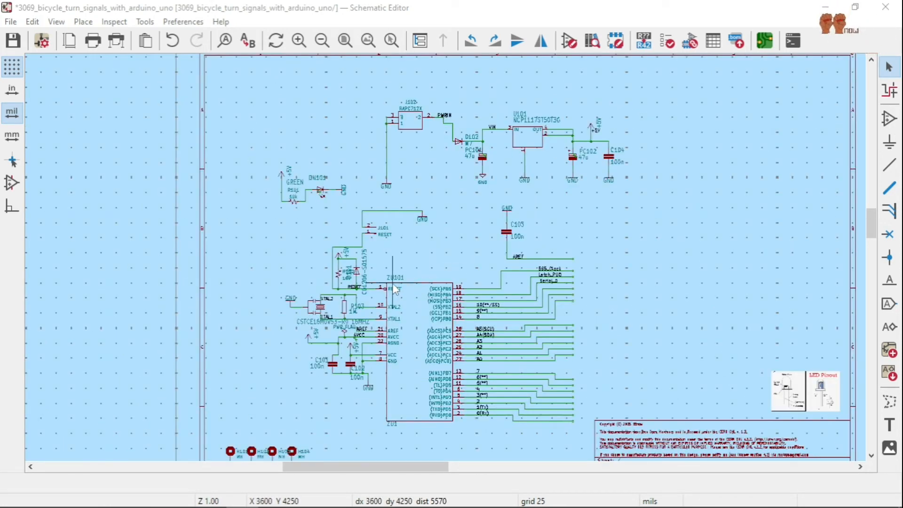
{"action": "scroll", "coordinate": [396, 287], "scroll_direction": "up", "scroll_amount": 4}
{"action": "scroll", "coordinate": [447, 264], "scroll_direction": "down", "scroll_amount": 1}
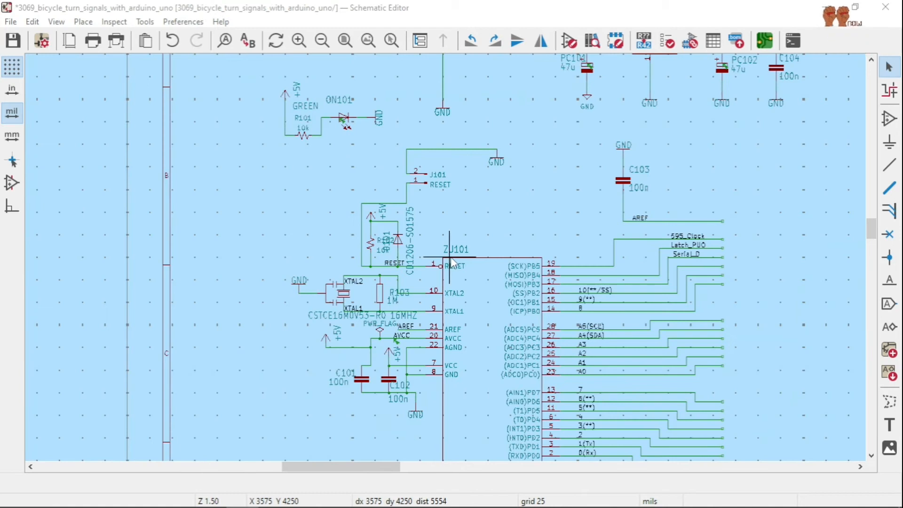
Examine the ERC marker on the AVCC label beside the ZU101 microcontroller.
{"action": "scroll", "coordinate": [432, 278], "scroll_direction": "up", "scroll_amount": 1}
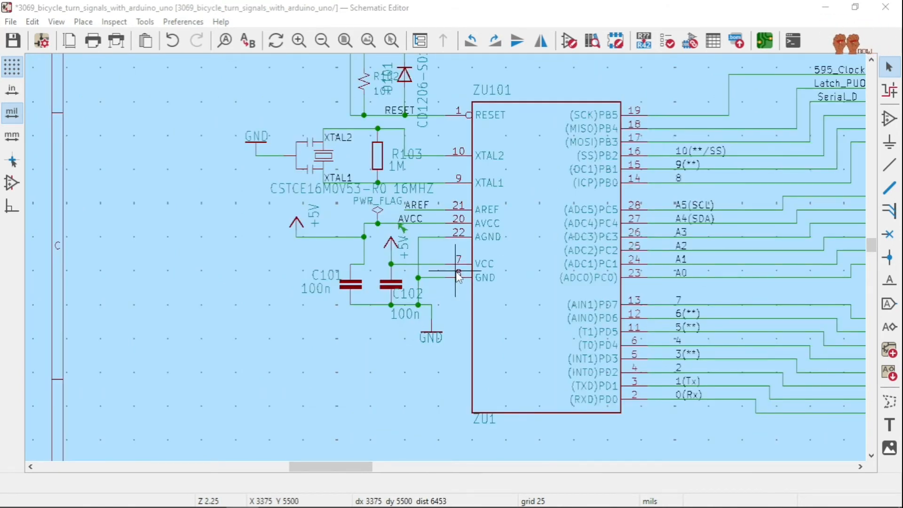
{"action": "scroll", "coordinate": [449, 262], "scroll_direction": "up", "scroll_amount": 1}
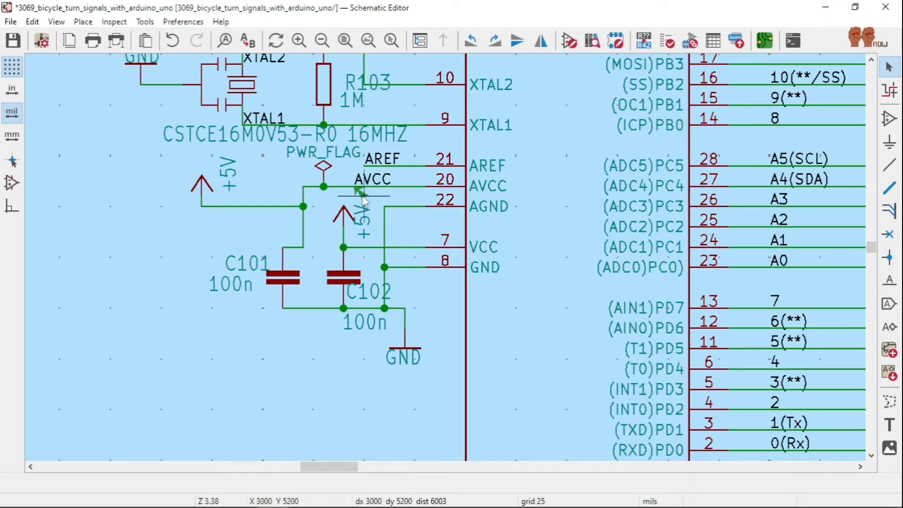
{"action": "left_click", "coordinate": [363, 196]}
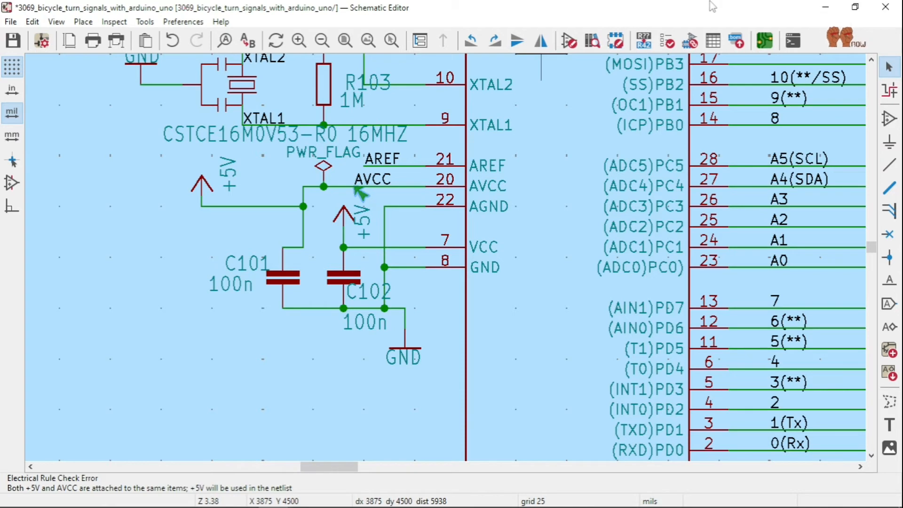
Run the electrical rules check on the schematic, review the listed violations and close the checker.
{"action": "left_click", "coordinate": [670, 42]}
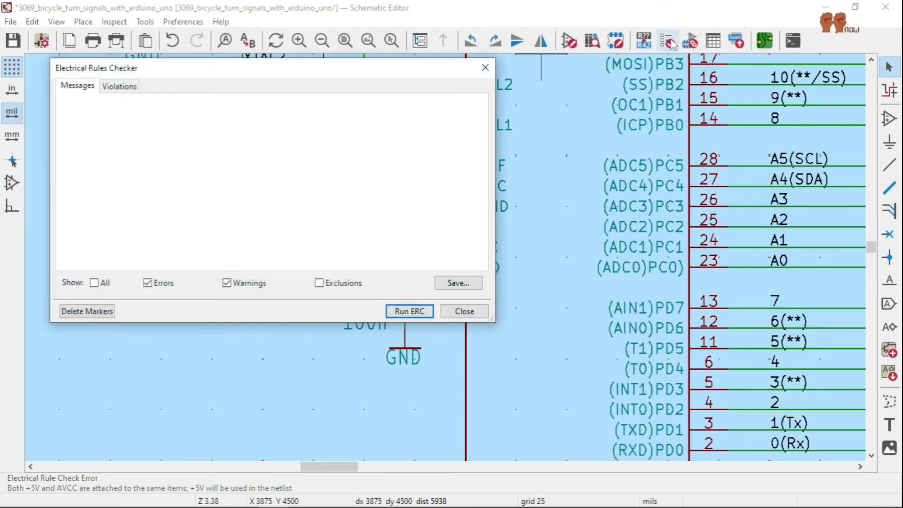
{"action": "left_click", "coordinate": [396, 312]}
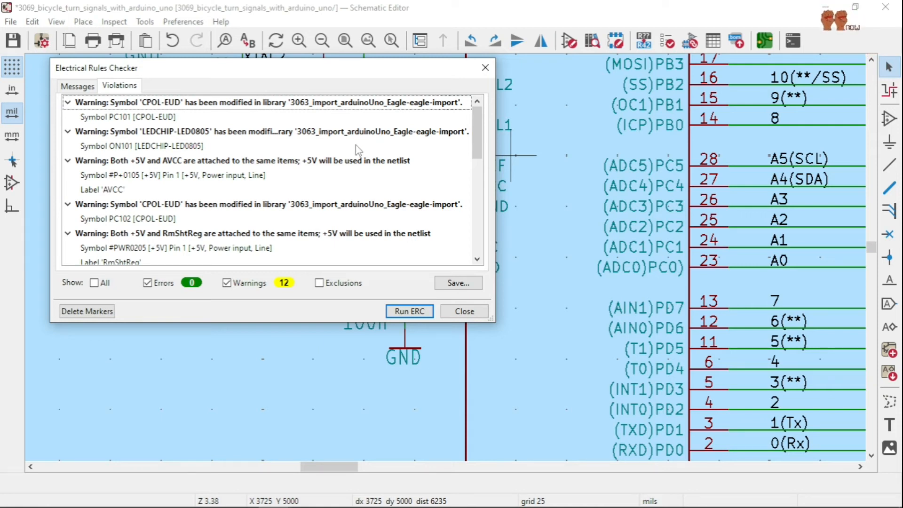
{"action": "scroll", "coordinate": [483, 169], "scroll_direction": "down", "scroll_amount": 1}
{"action": "left_click_drag", "start_coordinate": [483, 170], "coordinate": [478, 258]}
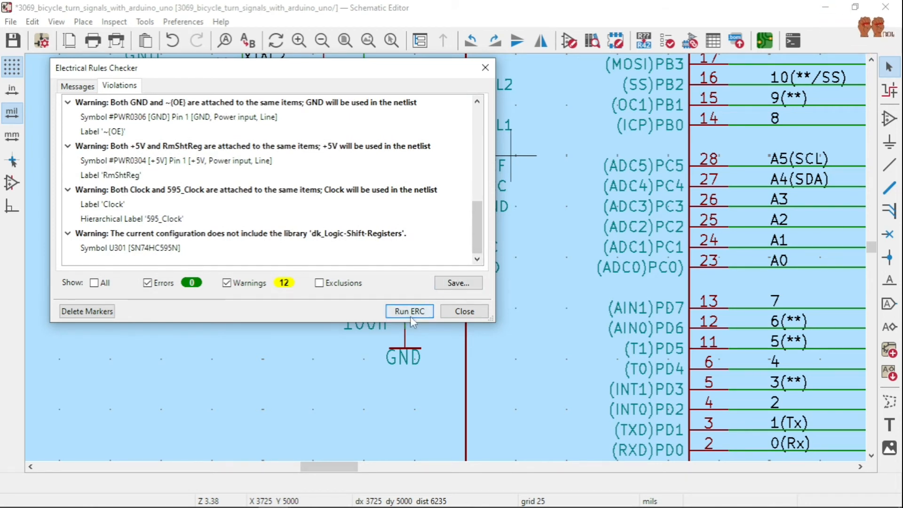
{"action": "left_click", "coordinate": [447, 313]}
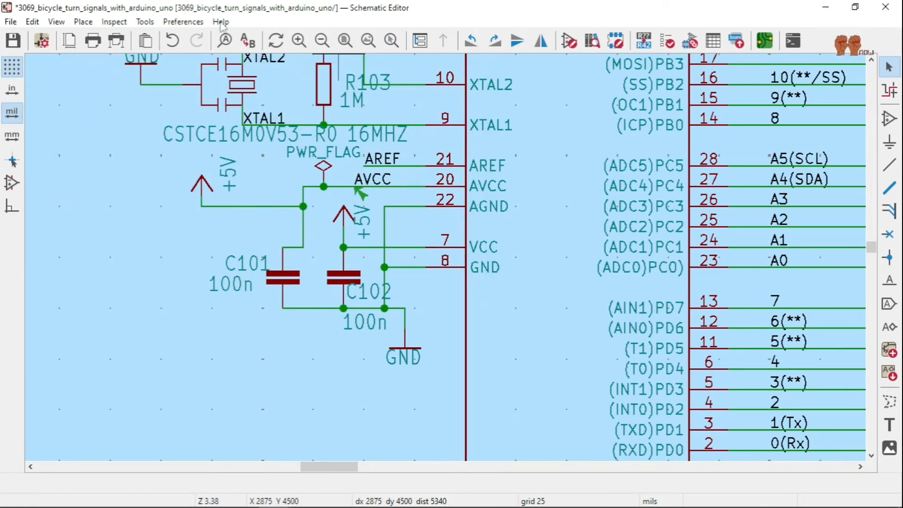
Save the schematic and switch to the PCB Editor.
{"action": "left_click", "coordinate": [12, 40]}
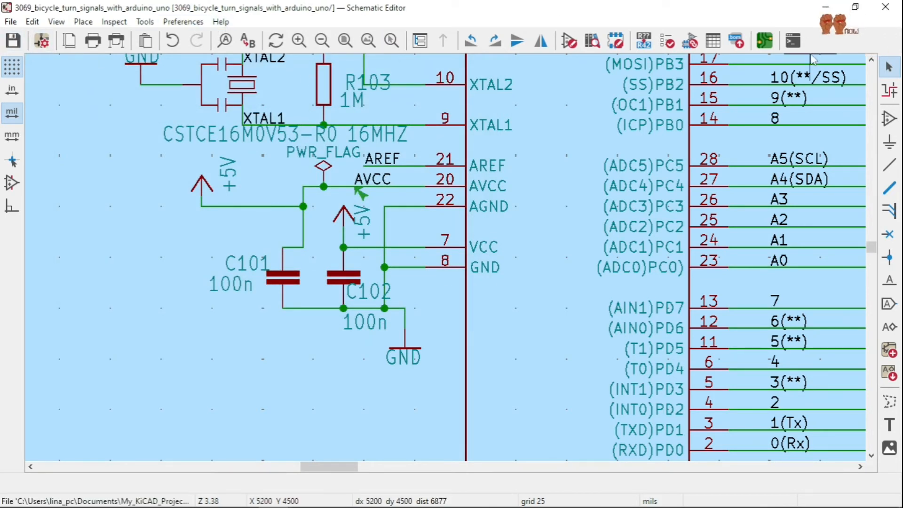
{"action": "left_click", "coordinate": [766, 41]}
Examine the footprint groups and ratsnest on the board, from the ZU101 area down to the LED rows.
{"action": "scroll", "coordinate": [386, 274], "scroll_direction": "down", "scroll_amount": 3}
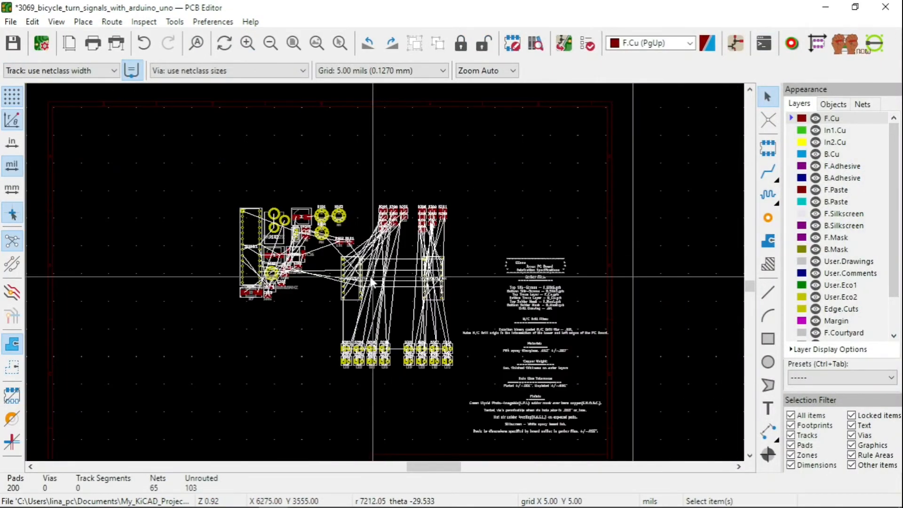
{"action": "scroll", "coordinate": [328, 273], "scroll_direction": "up", "scroll_amount": 4}
{"action": "scroll", "coordinate": [388, 271], "scroll_direction": "down", "scroll_amount": 4}
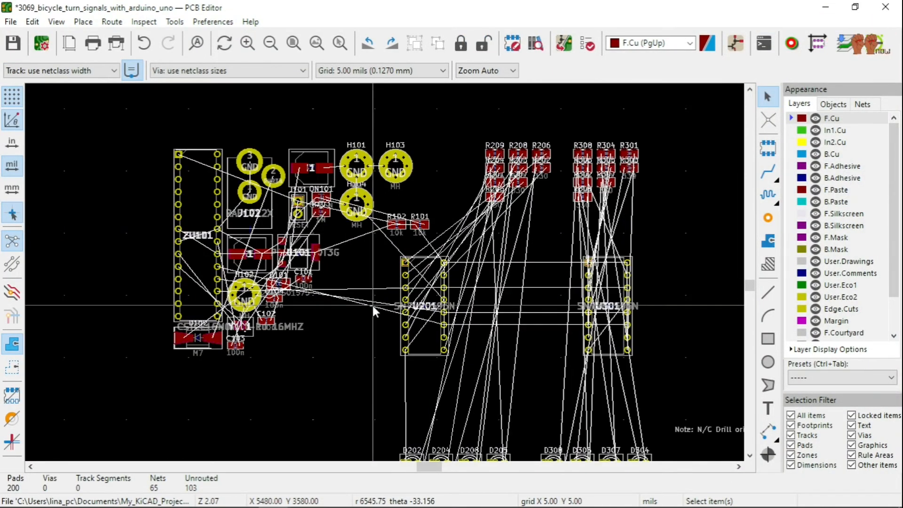
{"action": "scroll", "coordinate": [385, 273], "scroll_direction": "up", "scroll_amount": 3}
{"action": "scroll", "coordinate": [385, 272], "scroll_direction": "down", "scroll_amount": 2}
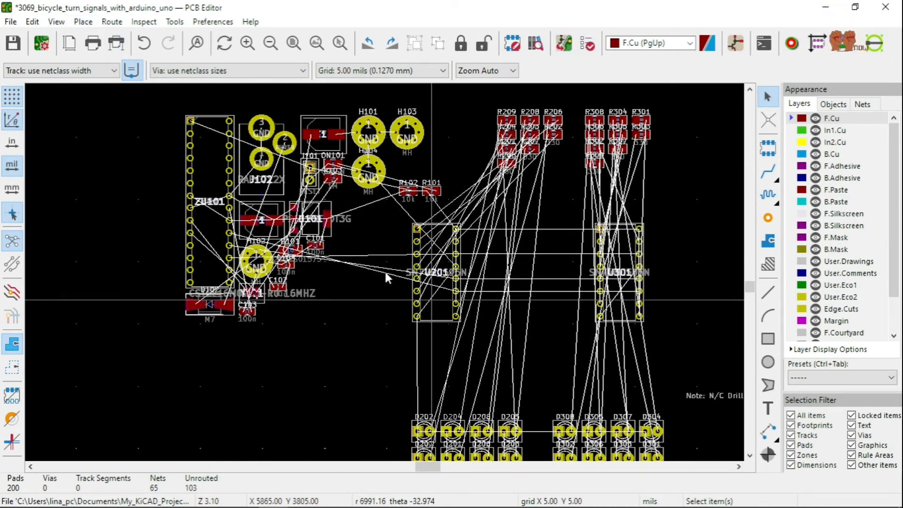
{"action": "scroll", "coordinate": [384, 270], "scroll_direction": "up", "scroll_amount": 1}
{"action": "scroll", "coordinate": [386, 270], "scroll_direction": "down", "scroll_amount": 2}
{"action": "scroll", "coordinate": [429, 337], "scroll_direction": "up", "scroll_amount": 3}
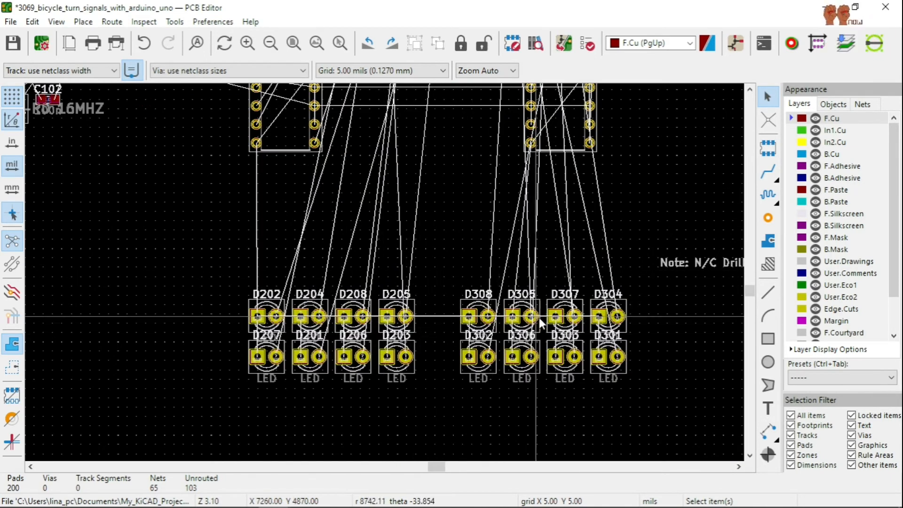
{"action": "scroll", "coordinate": [385, 277], "scroll_direction": "down", "scroll_amount": 2}
{"action": "scroll", "coordinate": [400, 268], "scroll_direction": "up", "scroll_amount": 1}
Rotate U201's SN74HC595N value text to 90 degrees and place it vertically between the pad rows.
{"action": "scroll", "coordinate": [261, 342], "scroll_direction": "up", "scroll_amount": 3}
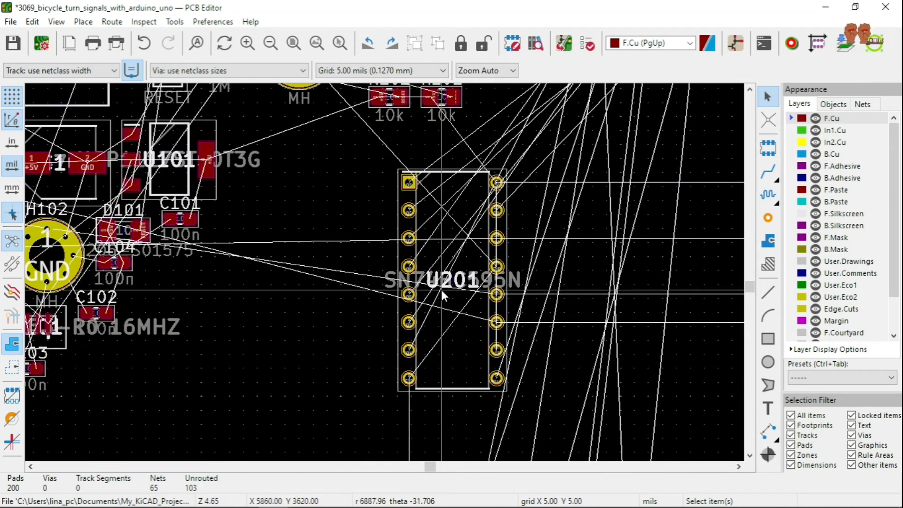
{"action": "left_click", "coordinate": [421, 281]}
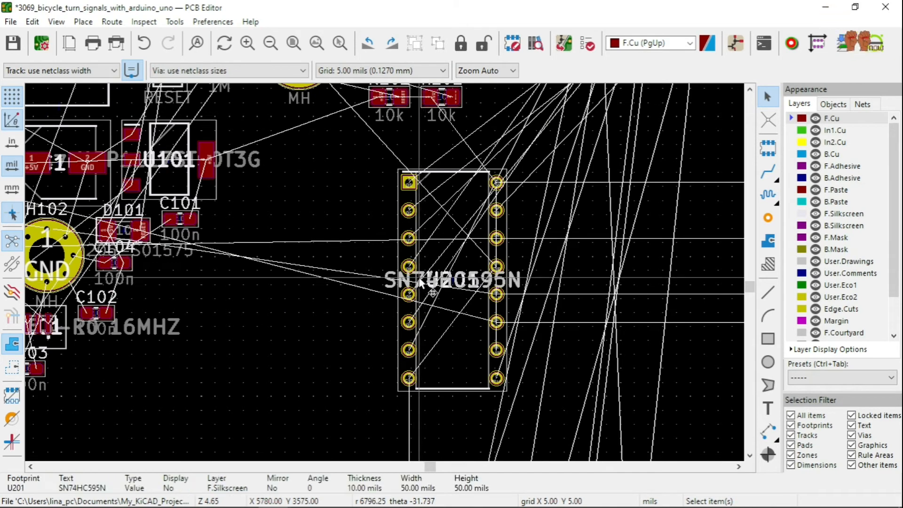
{"action": "key", "text": "m"}
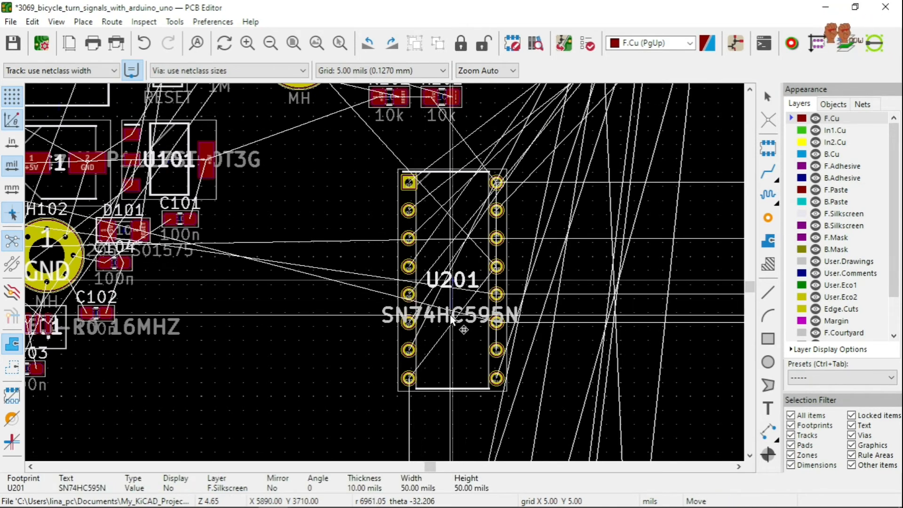
{"action": "key", "text": "r"}
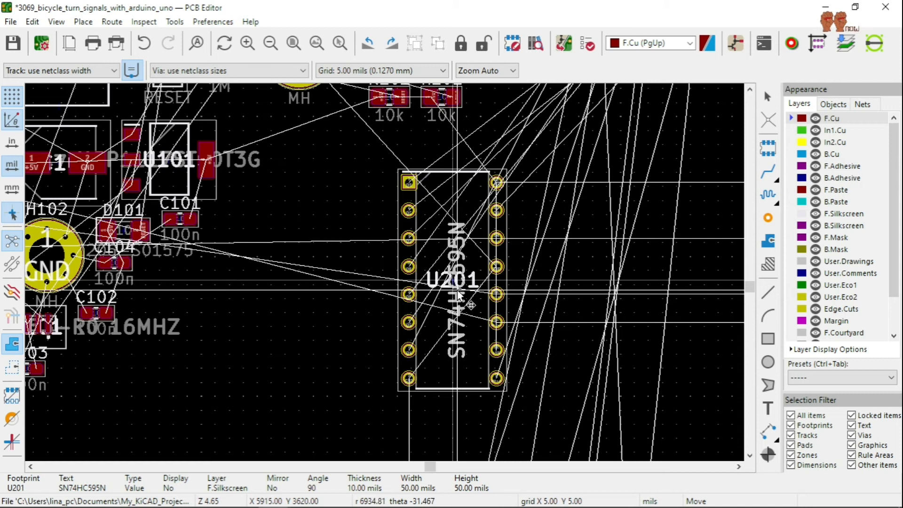
{"action": "left_click", "coordinate": [457, 291]}
Move U201's F.Fab footprint text to just below the footprint outline.
{"action": "left_click", "coordinate": [472, 281]}
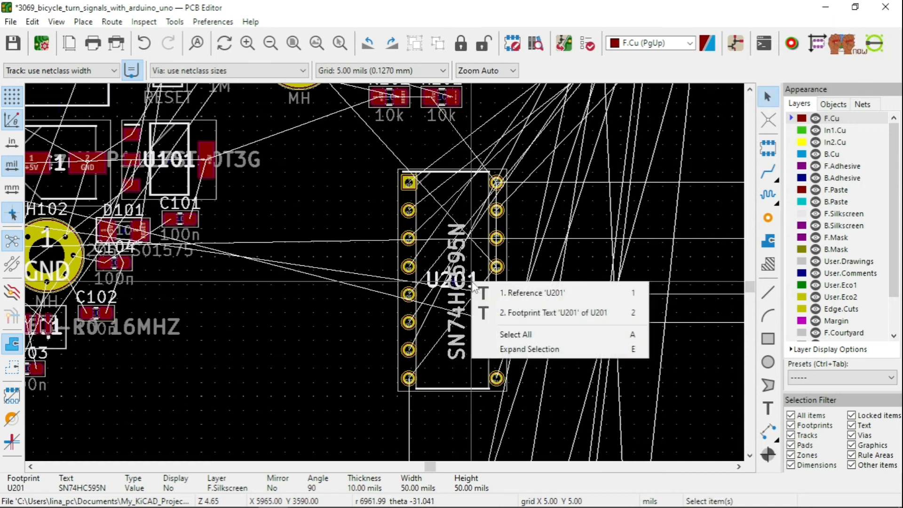
{"action": "left_click", "coordinate": [524, 312]}
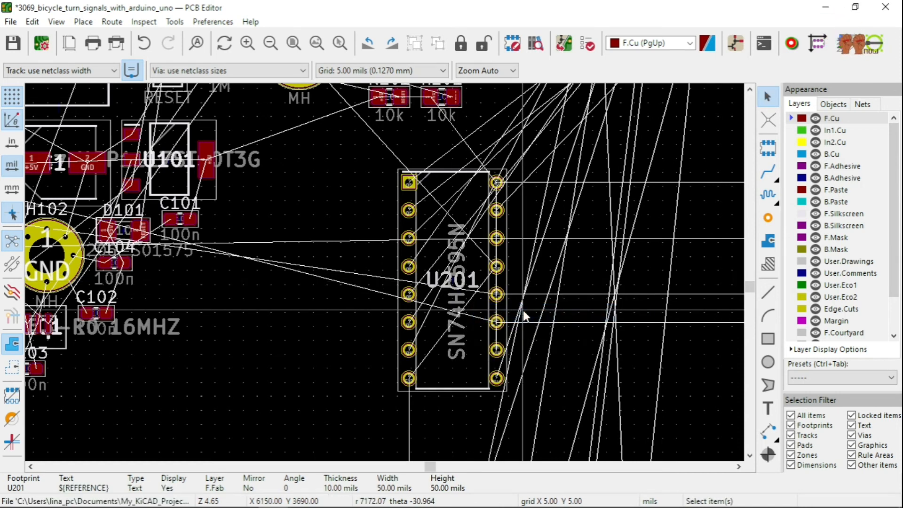
{"action": "key", "text": "m"}
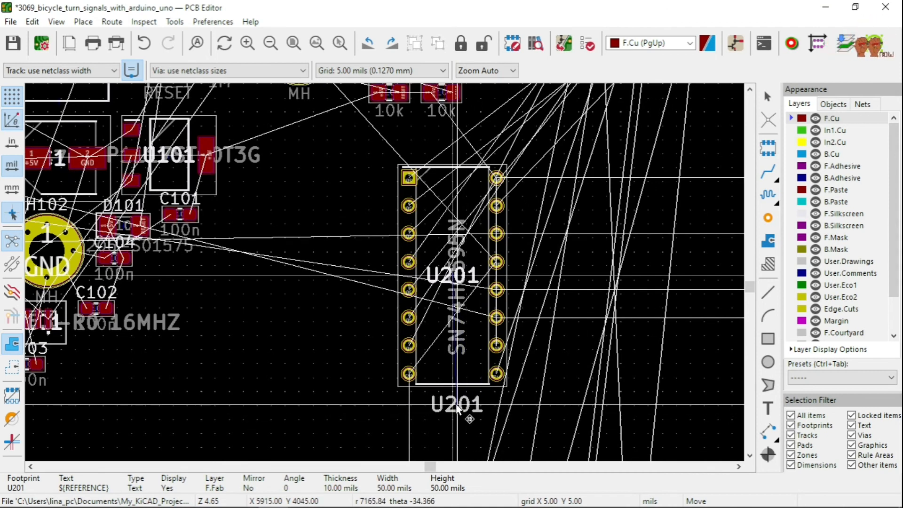
{"action": "left_click", "coordinate": [459, 409]}
Move the U201 footprint slightly right and up on the board.
{"action": "left_click", "coordinate": [445, 281]}
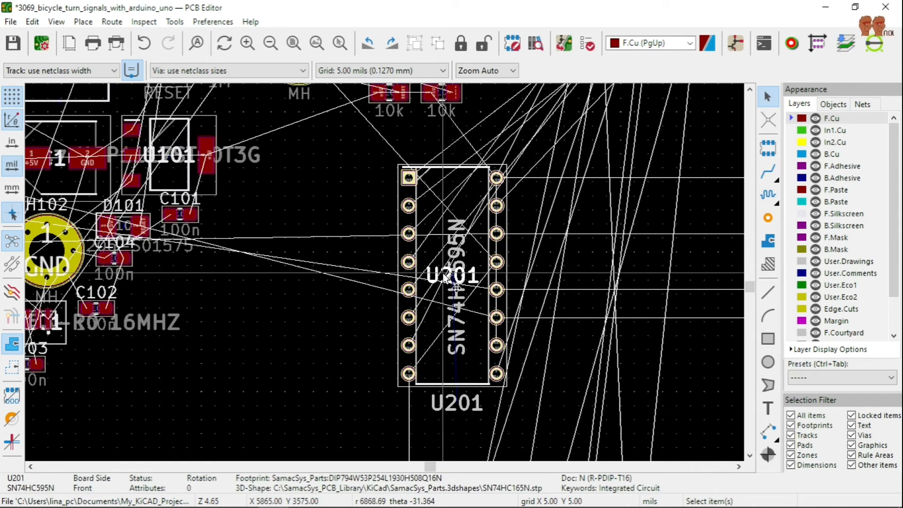
{"action": "key", "text": "m"}
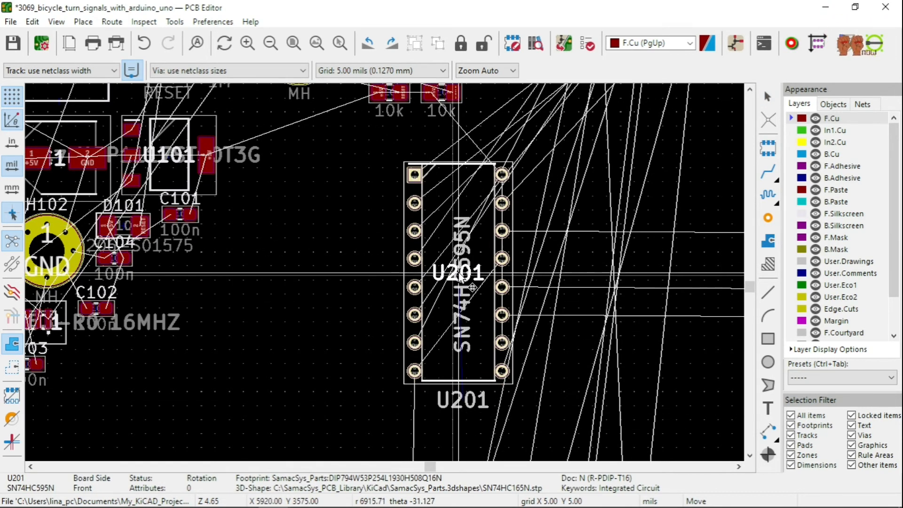
{"action": "left_click", "coordinate": [458, 273]}
Move U201's silkscreen reference below the footprint, over its F.Fab text.
{"action": "left_click", "coordinate": [442, 272]}
{"action": "scroll", "coordinate": [444, 275], "scroll_direction": "up", "scroll_amount": 5}
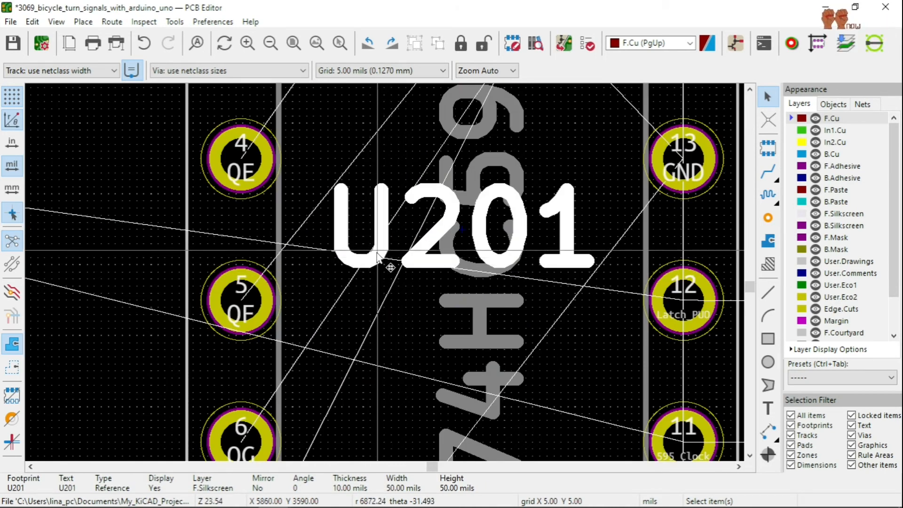
{"action": "scroll", "coordinate": [377, 252], "scroll_direction": "down", "scroll_amount": 5}
{"action": "key", "text": "m"}
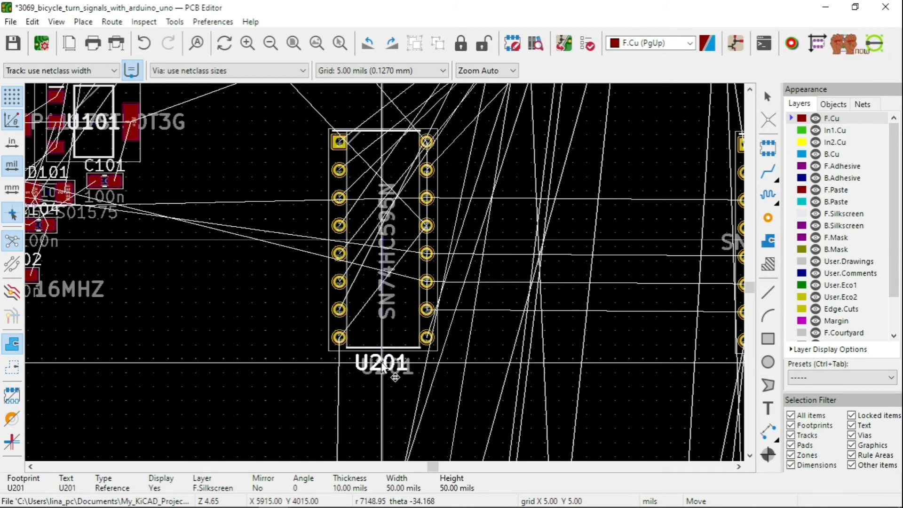
{"action": "scroll", "coordinate": [384, 370], "scroll_direction": "up", "scroll_amount": 4}
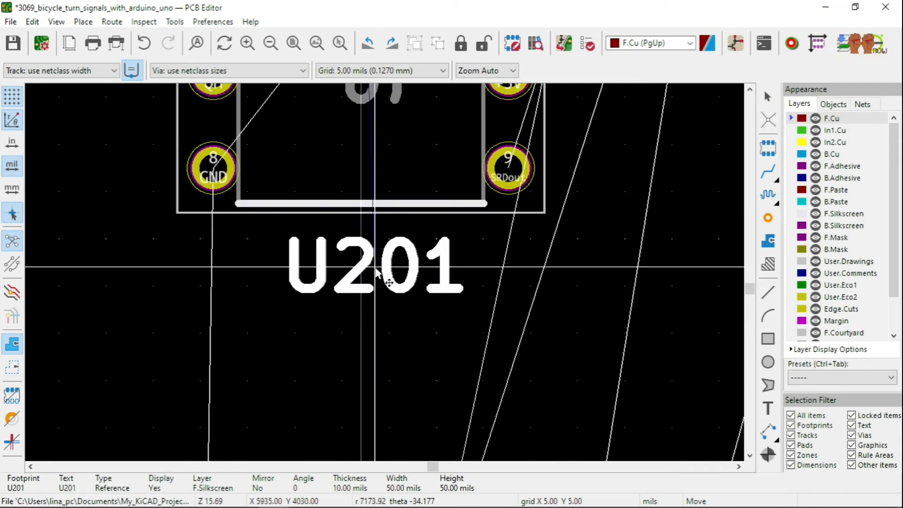
{"action": "left_click", "coordinate": [376, 268]}
{"action": "left_click", "coordinate": [510, 250]}
Examine the overall board arrangement, comparing the ZU101 group, U201, U301, resistors and LEDs within the drawing sheet.
{"action": "scroll", "coordinate": [510, 249], "scroll_direction": "down", "scroll_amount": 6}
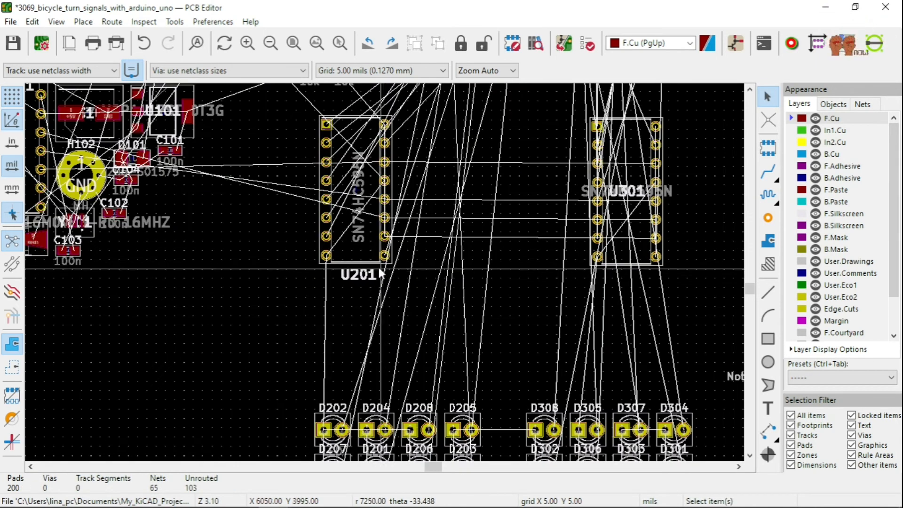
{"action": "scroll", "coordinate": [384, 278], "scroll_direction": "up", "scroll_amount": 3}
{"action": "scroll", "coordinate": [385, 278], "scroll_direction": "down", "scroll_amount": 3}
{"action": "scroll", "coordinate": [386, 277], "scroll_direction": "up", "scroll_amount": 2}
{"action": "scroll", "coordinate": [386, 277], "scroll_direction": "down", "scroll_amount": 4}
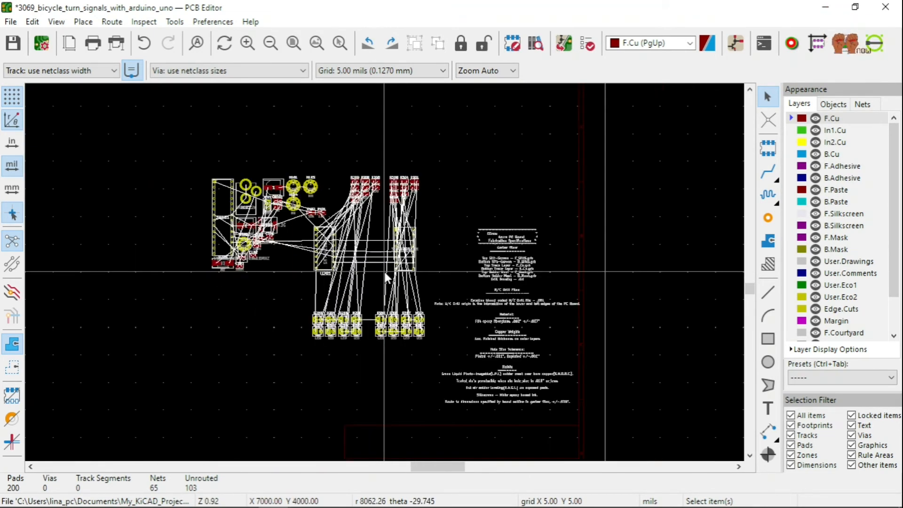
{"action": "scroll", "coordinate": [386, 278], "scroll_direction": "up", "scroll_amount": 3}
{"action": "scroll", "coordinate": [385, 272], "scroll_direction": "down", "scroll_amount": 2}
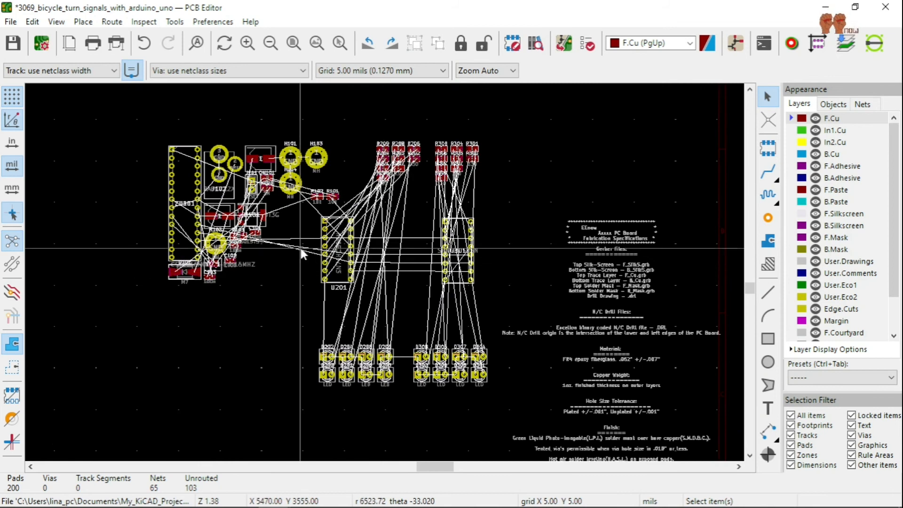
{"action": "scroll", "coordinate": [385, 271], "scroll_direction": "up", "scroll_amount": 4}
{"action": "scroll", "coordinate": [385, 274], "scroll_direction": "down", "scroll_amount": 3}
{"action": "scroll", "coordinate": [385, 274], "scroll_direction": "up", "scroll_amount": 2}
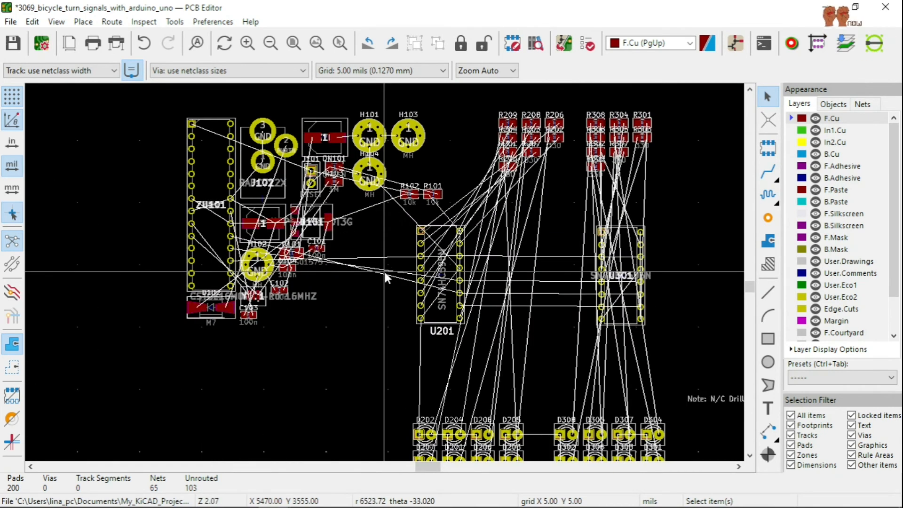
{"action": "scroll", "coordinate": [385, 272], "scroll_direction": "up", "scroll_amount": 2}
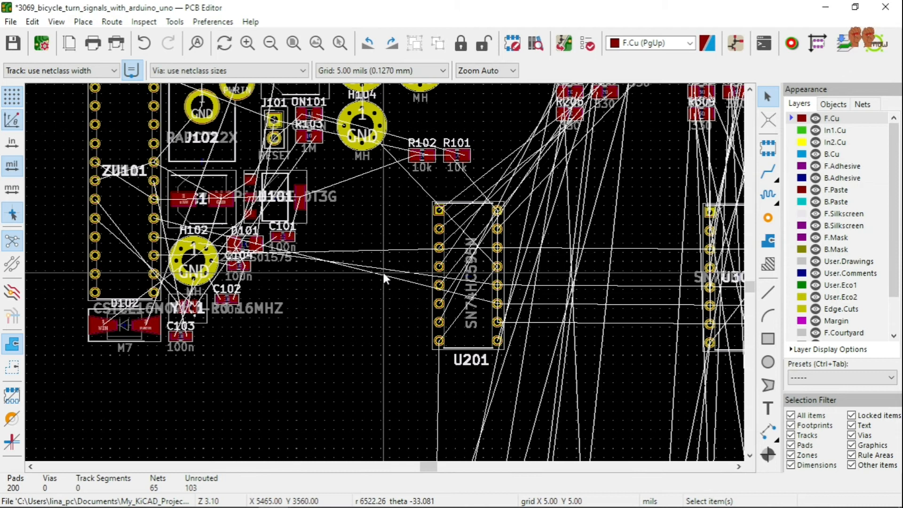
{"action": "scroll", "coordinate": [384, 275], "scroll_direction": "down", "scroll_amount": 1}
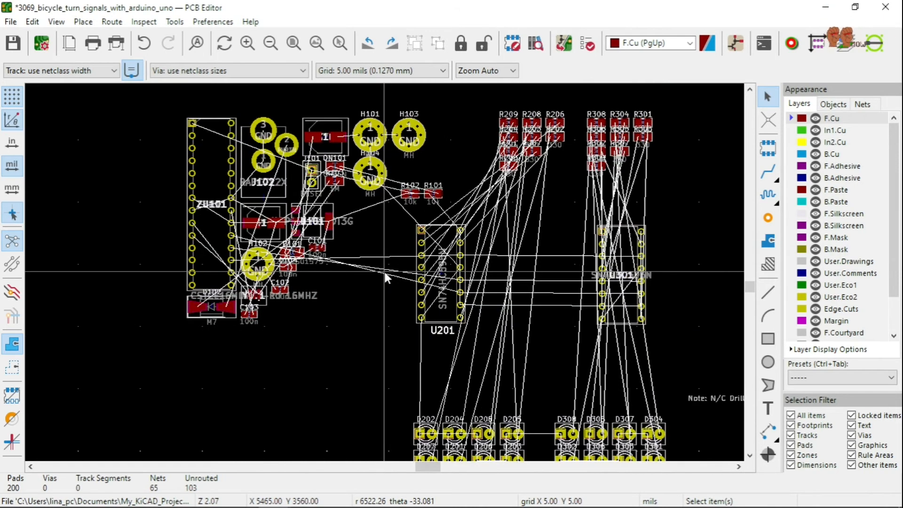
{"action": "scroll", "coordinate": [385, 275], "scroll_direction": "down", "scroll_amount": 2}
{"action": "scroll", "coordinate": [385, 277], "scroll_direction": "up", "scroll_amount": 2}
{"action": "scroll", "coordinate": [385, 276], "scroll_direction": "down", "scroll_amount": 1}
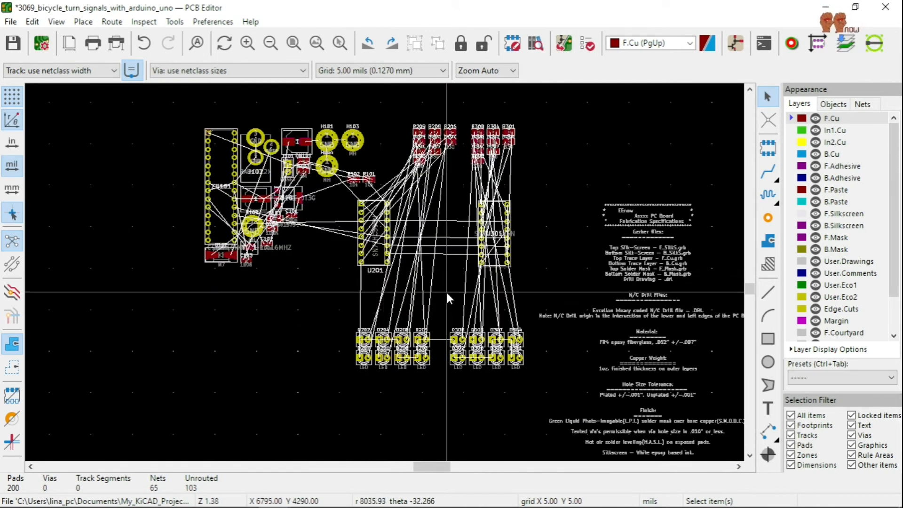
{"action": "scroll", "coordinate": [447, 292], "scroll_direction": "up", "scroll_amount": 1}
{"action": "scroll", "coordinate": [384, 271], "scroll_direction": "down", "scroll_amount": 2}
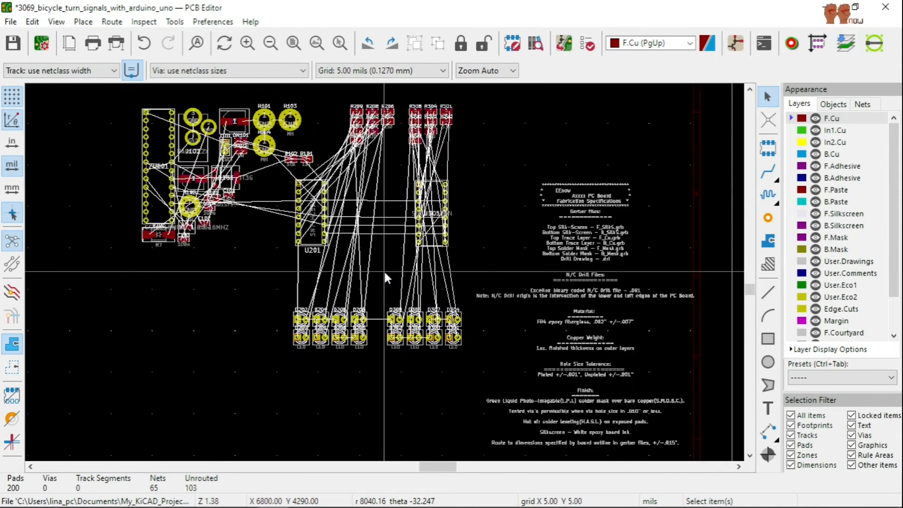
{"action": "scroll", "coordinate": [384, 273], "scroll_direction": "down", "scroll_amount": 1}
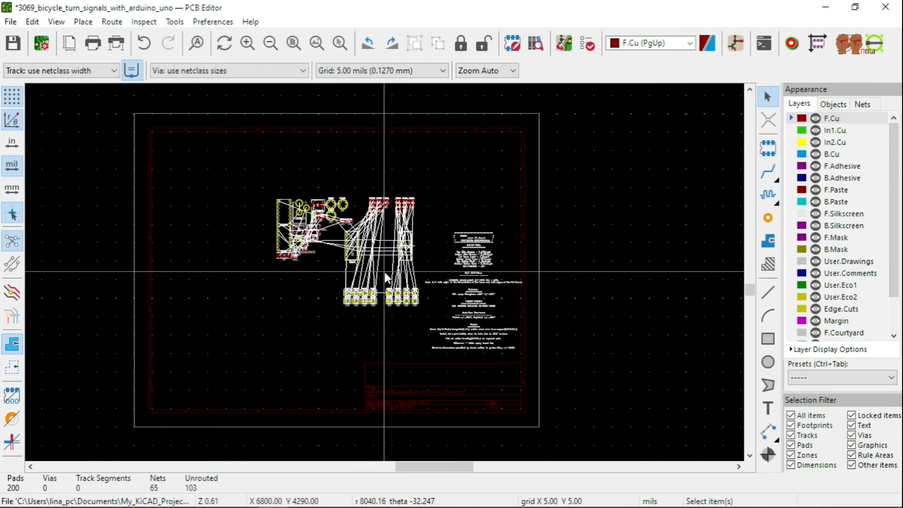
Draw the board outline's upper horizontal edge on the Edge.Cuts layer, about 2860 mils long, across the ZU101 group.
{"action": "scroll", "coordinate": [385, 272], "scroll_direction": "up", "scroll_amount": 1}
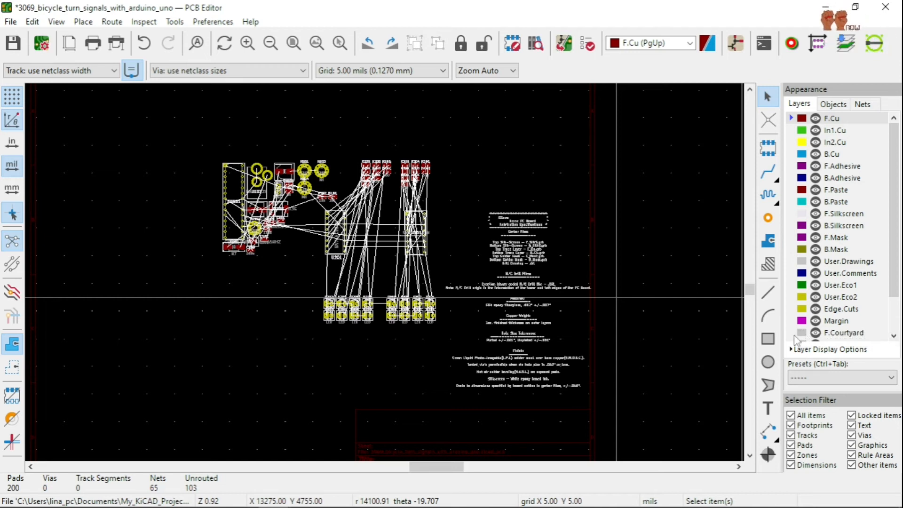
{"action": "left_click", "coordinate": [798, 313]}
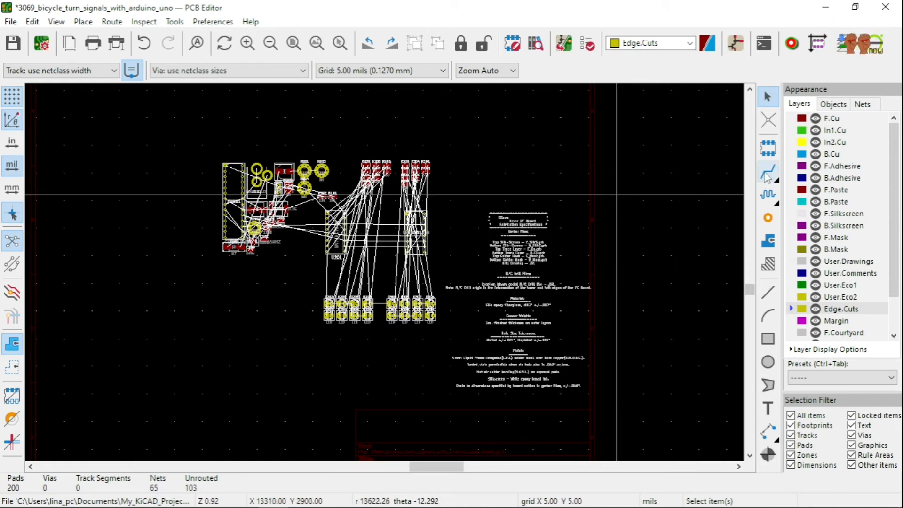
{"action": "left_click", "coordinate": [768, 293]}
{"action": "scroll", "coordinate": [465, 404], "scroll_direction": "down", "scroll_amount": 3}
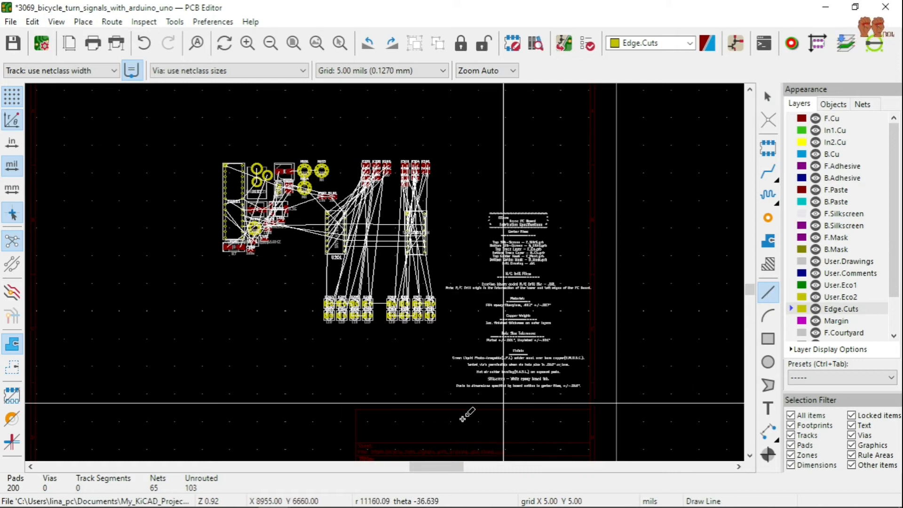
{"action": "scroll", "coordinate": [384, 271], "scroll_direction": "down", "scroll_amount": 1}
{"action": "scroll", "coordinate": [312, 211], "scroll_direction": "up", "scroll_amount": 2}
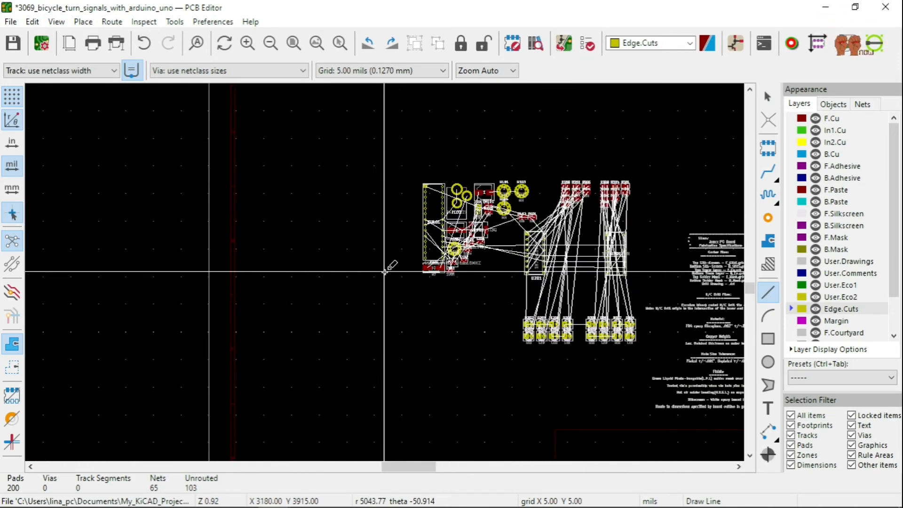
{"action": "scroll", "coordinate": [398, 282], "scroll_direction": "down", "scroll_amount": 1}
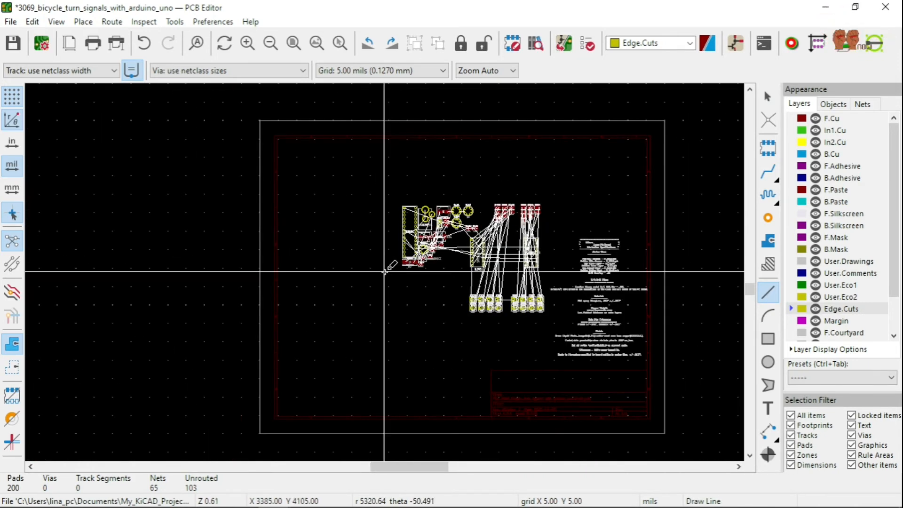
{"action": "left_click", "coordinate": [380, 214]}
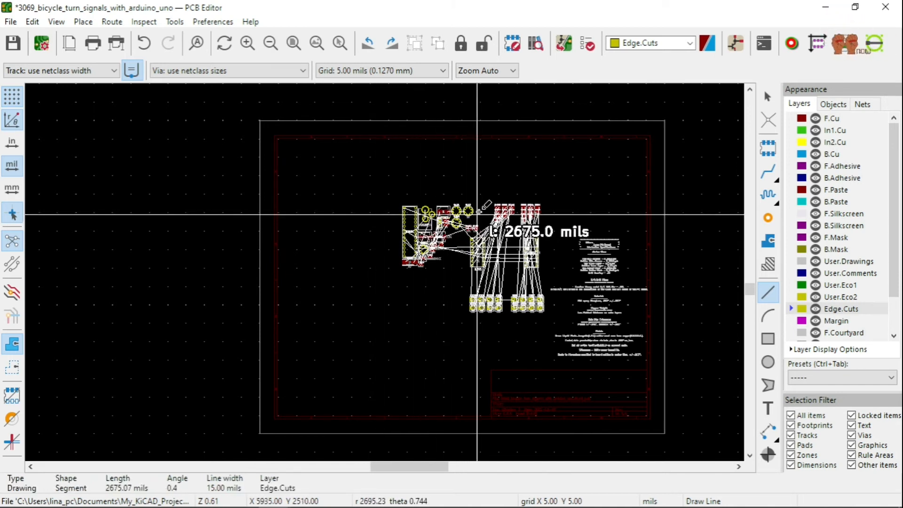
{"action": "scroll", "coordinate": [478, 183], "scroll_direction": "up", "scroll_amount": 5}
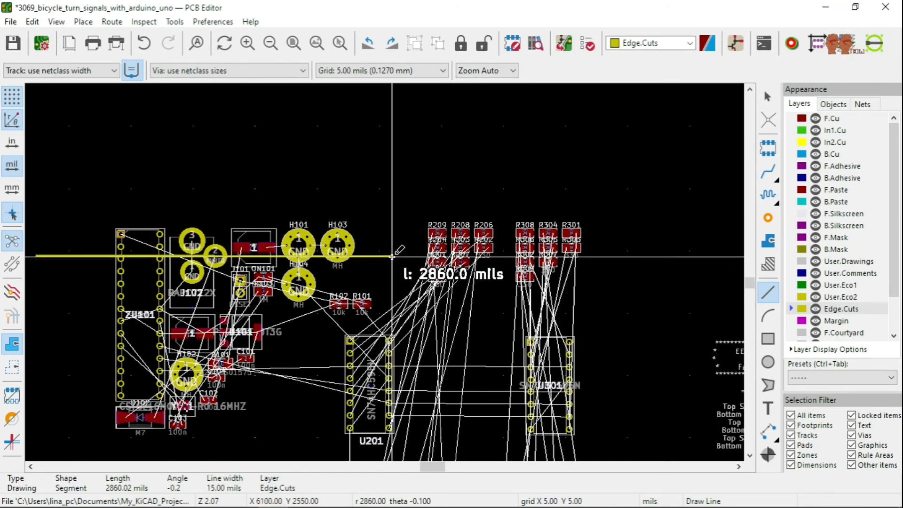
{"action": "left_click", "coordinate": [392, 256]}
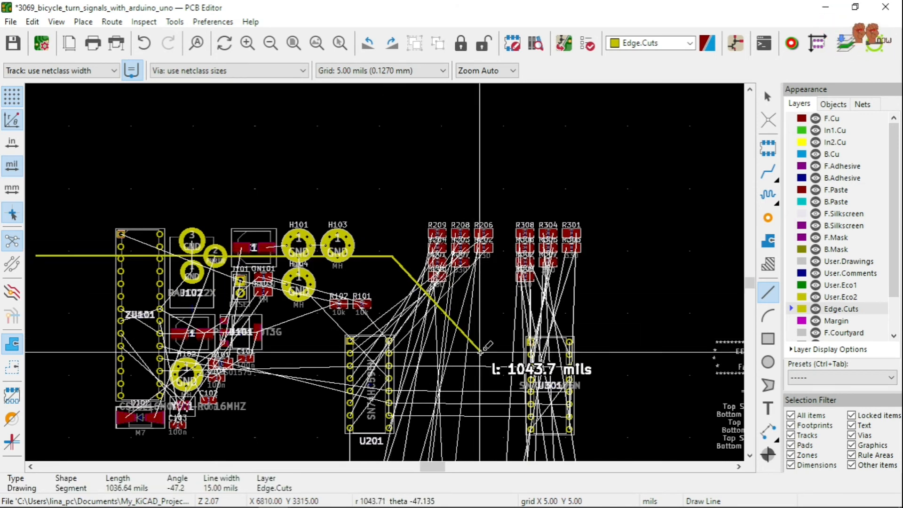
Draw the outline's two angled right-hand edges meeting in a point, the lower one about 1220 mils long.
{"action": "left_click", "coordinate": [497, 362]}
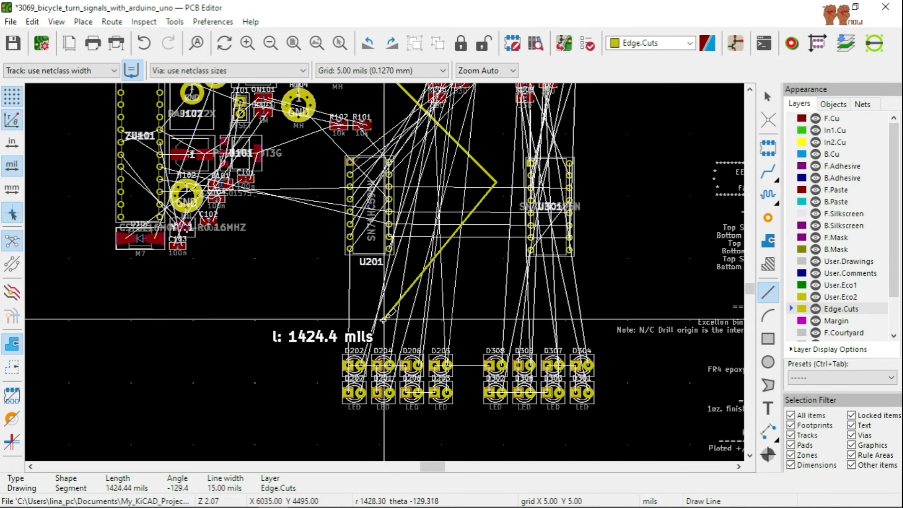
{"action": "scroll", "coordinate": [380, 321], "scroll_direction": "down", "scroll_amount": 3}
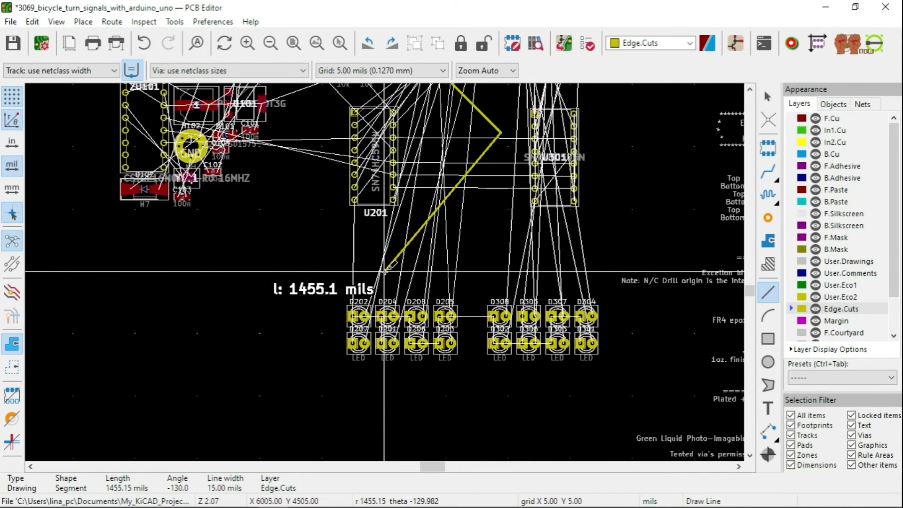
{"action": "scroll", "coordinate": [384, 271], "scroll_direction": "up", "scroll_amount": 2}
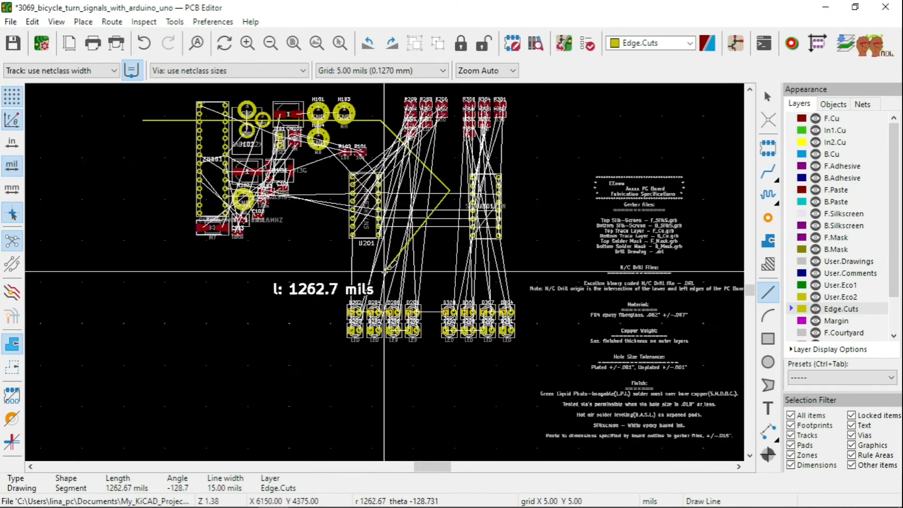
{"action": "scroll", "coordinate": [384, 271], "scroll_direction": "up", "scroll_amount": 1}
{"action": "scroll", "coordinate": [384, 271], "scroll_direction": "down", "scroll_amount": 2}
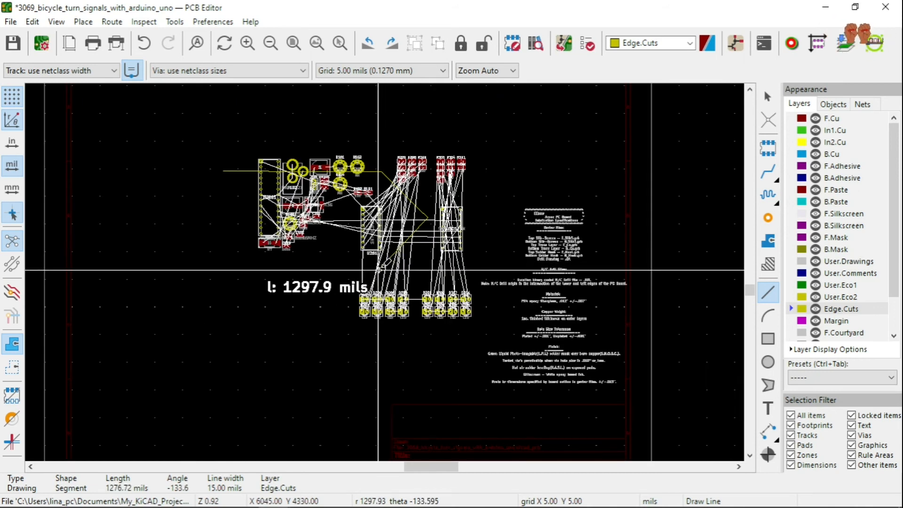
{"action": "scroll", "coordinate": [384, 272], "scroll_direction": "up", "scroll_amount": 1}
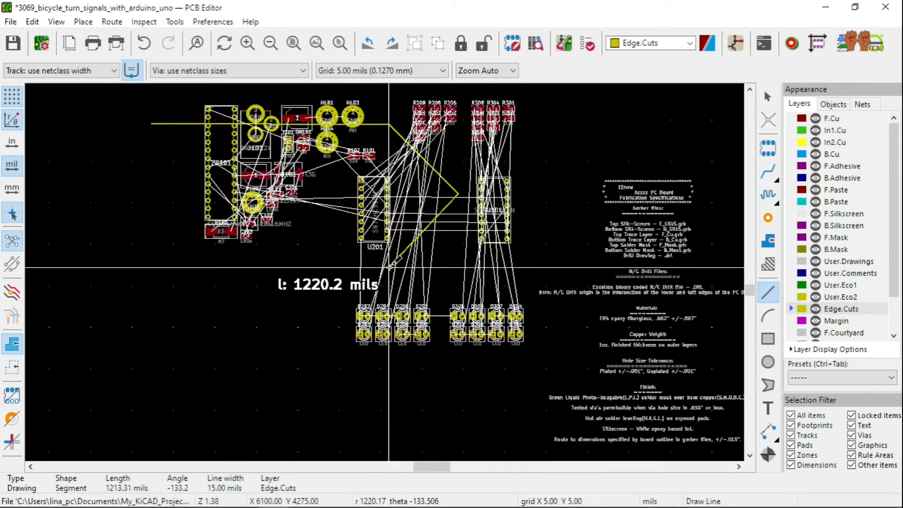
{"action": "left_click", "coordinate": [388, 268]}
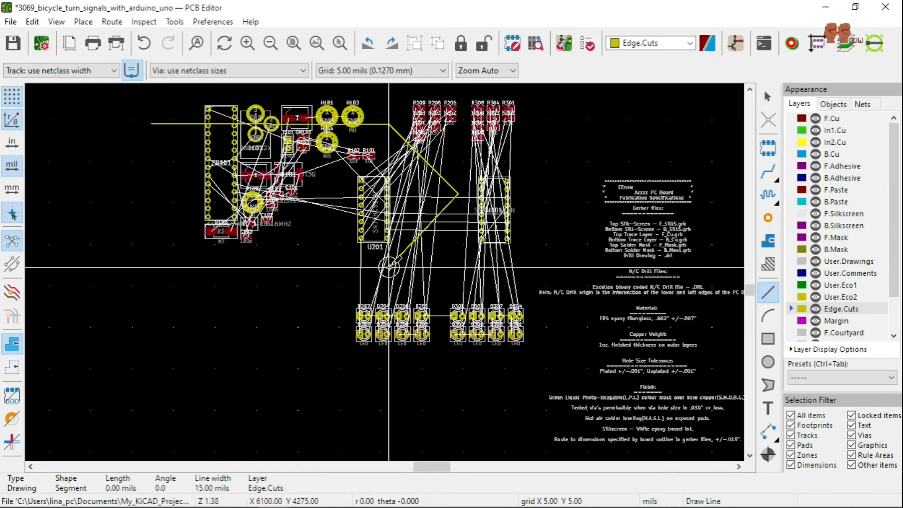
Draw the outline's lower edge and two angled left-hand edges, with their point at about X 2565, Y 3395 mils, closing the hexagon.
{"action": "left_click", "coordinate": [151, 268]}
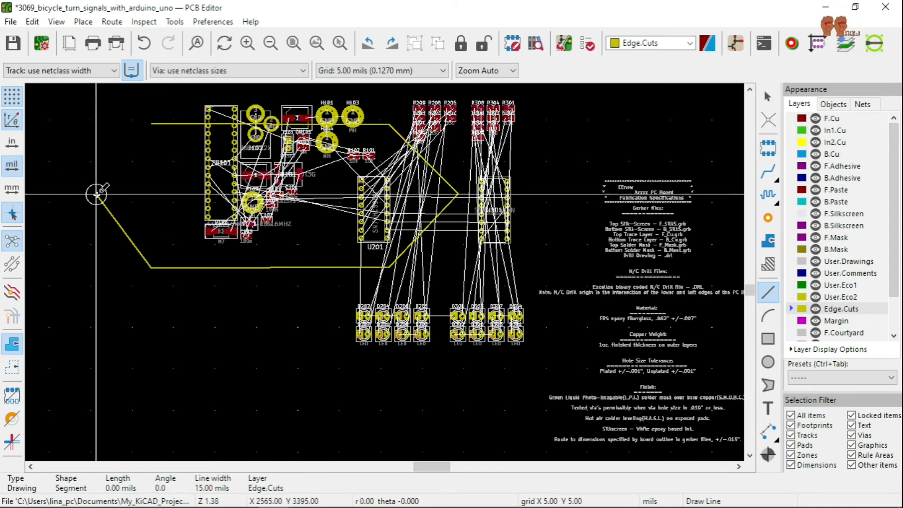
{"action": "scroll", "coordinate": [149, 128], "scroll_direction": "up", "scroll_amount": 5}
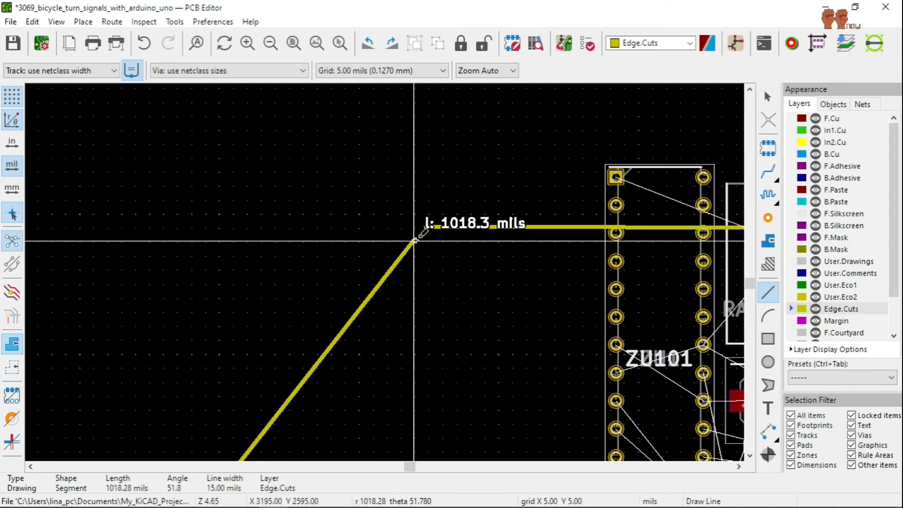
{"action": "scroll", "coordinate": [423, 226], "scroll_direction": "up", "scroll_amount": 5}
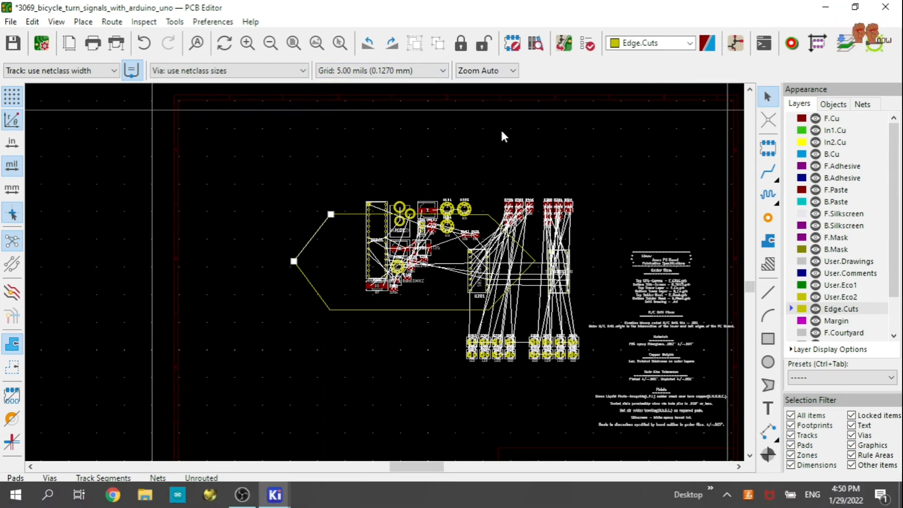
{"action": "key", "text": "Escape"}
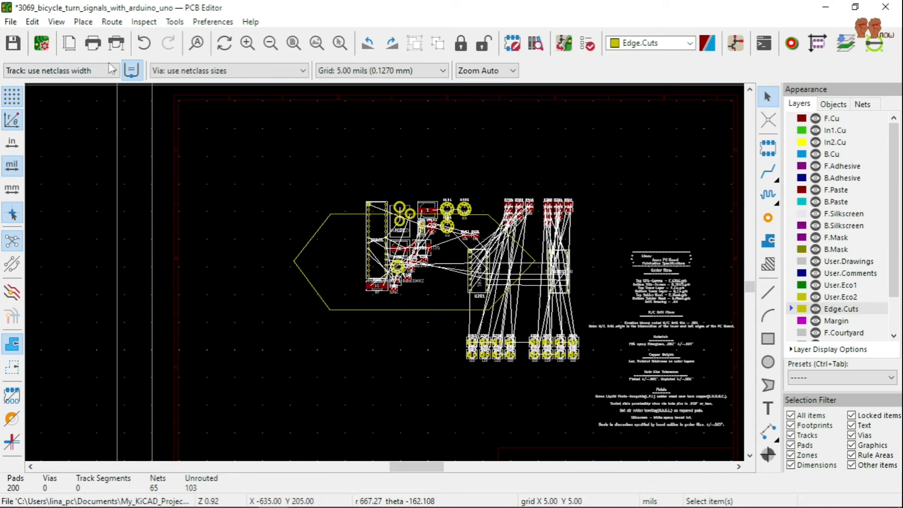
Examine the elongated hexagonal board and its components in the 3D viewer from above and from tilted angles.
{"action": "left_click", "coordinate": [54, 22]}
{"action": "left_click", "coordinate": [90, 75]}
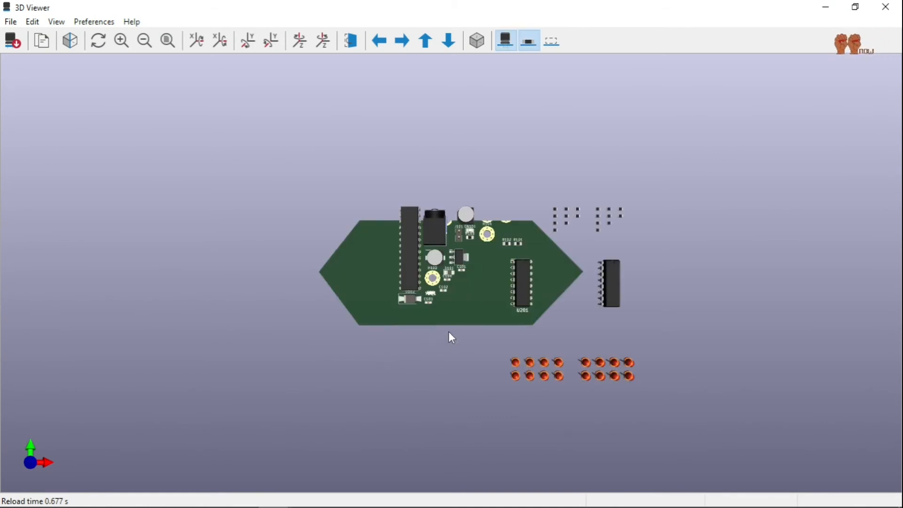
{"action": "scroll", "coordinate": [453, 352], "scroll_direction": "up", "scroll_amount": 2}
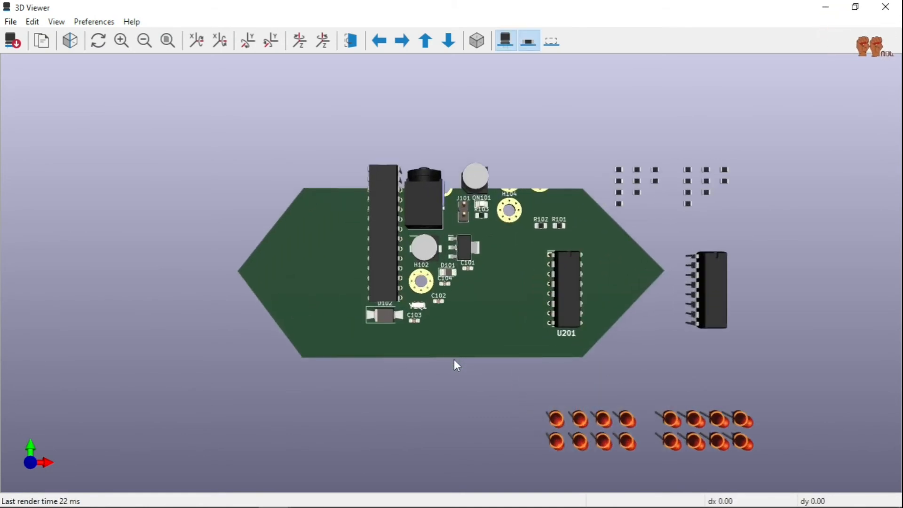
{"action": "left_click_drag", "start_coordinate": [379, 228], "coordinate": [580, 338]}
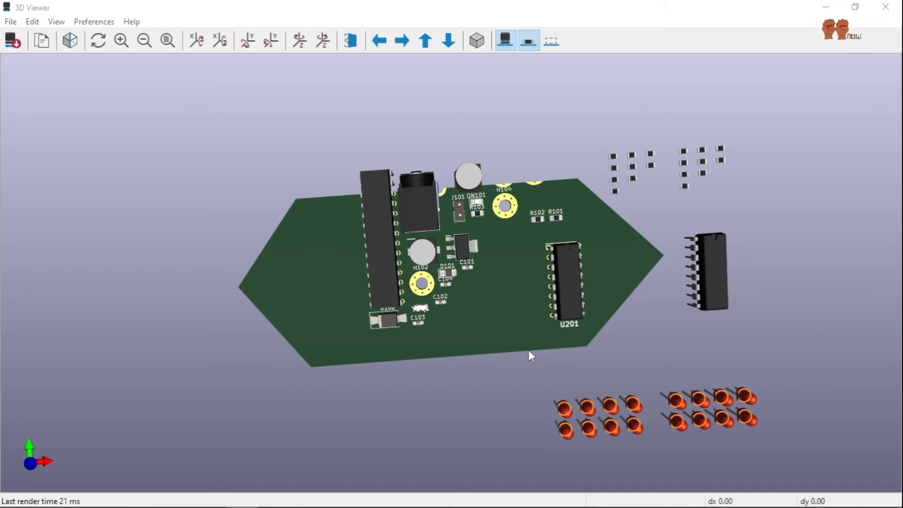
{"action": "left_click_drag", "start_coordinate": [535, 296], "coordinate": [472, 240]}
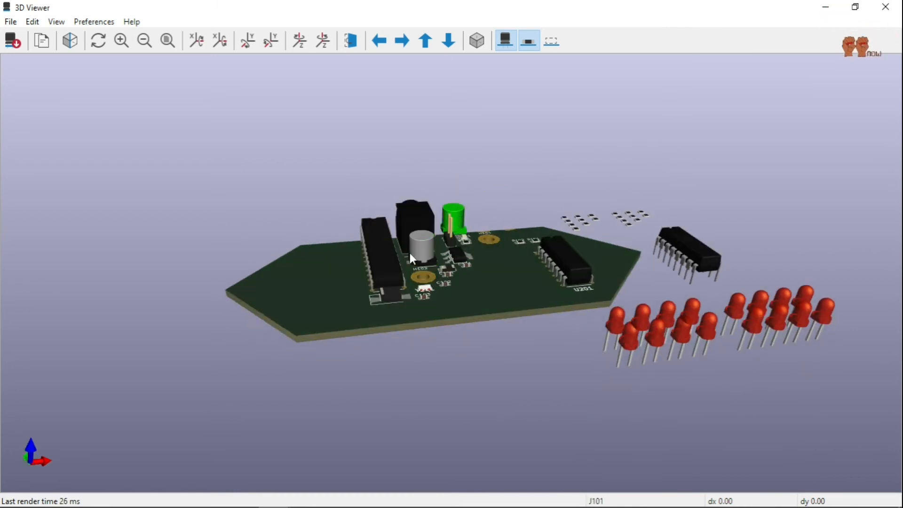
{"action": "left_click_drag", "start_coordinate": [455, 291], "coordinate": [429, 262]}
{"action": "left_click_drag", "start_coordinate": [474, 321], "coordinate": [448, 329]}
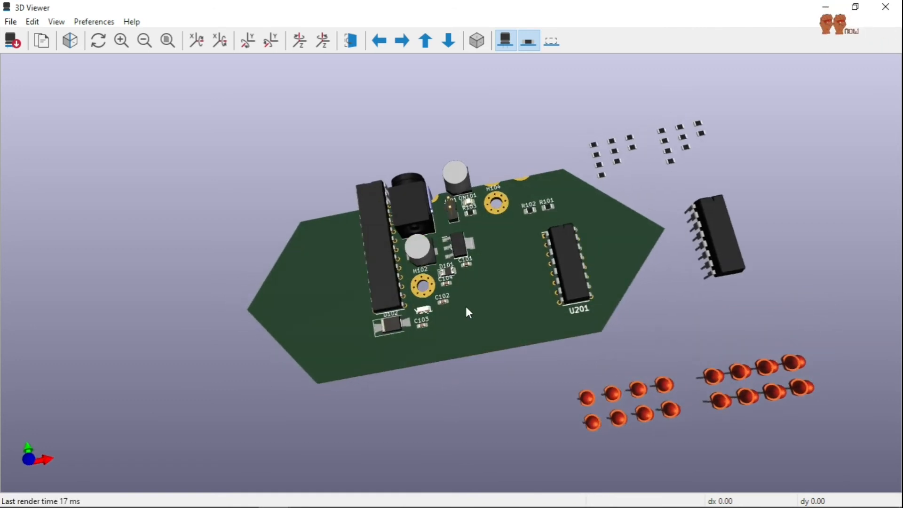
{"action": "scroll", "coordinate": [468, 309], "scroll_direction": "up", "scroll_amount": 2}
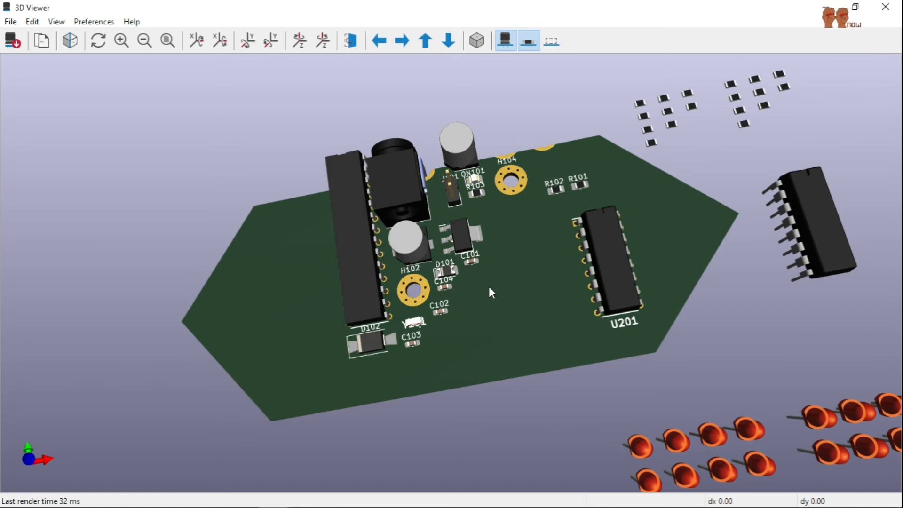
{"action": "scroll", "coordinate": [489, 288], "scroll_direction": "down", "scroll_amount": 2}
{"action": "left_click_drag", "start_coordinate": [497, 303], "coordinate": [497, 346]}
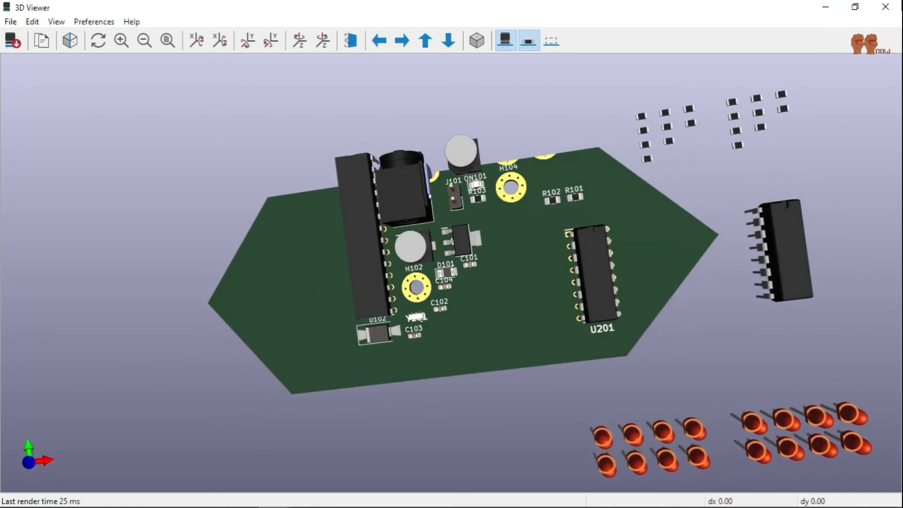
{"action": "left_click", "coordinate": [884, 8]}
Move the J102 power connector down to the board's lower edge, between ZU101 and U201.
{"action": "scroll", "coordinate": [385, 271], "scroll_direction": "up", "scroll_amount": 4}
{"action": "scroll", "coordinate": [384, 257], "scroll_direction": "down", "scroll_amount": 4}
{"action": "scroll", "coordinate": [384, 254], "scroll_direction": "up", "scroll_amount": 4}
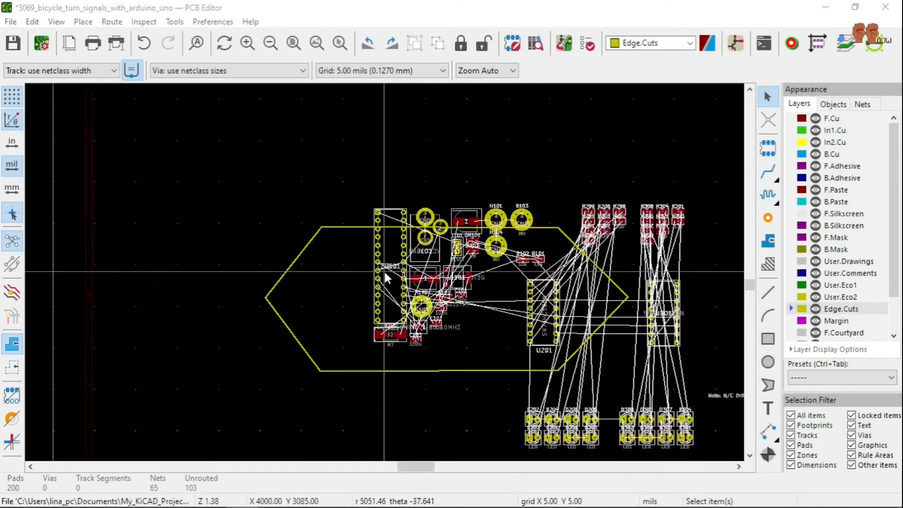
{"action": "left_click", "coordinate": [393, 315]}
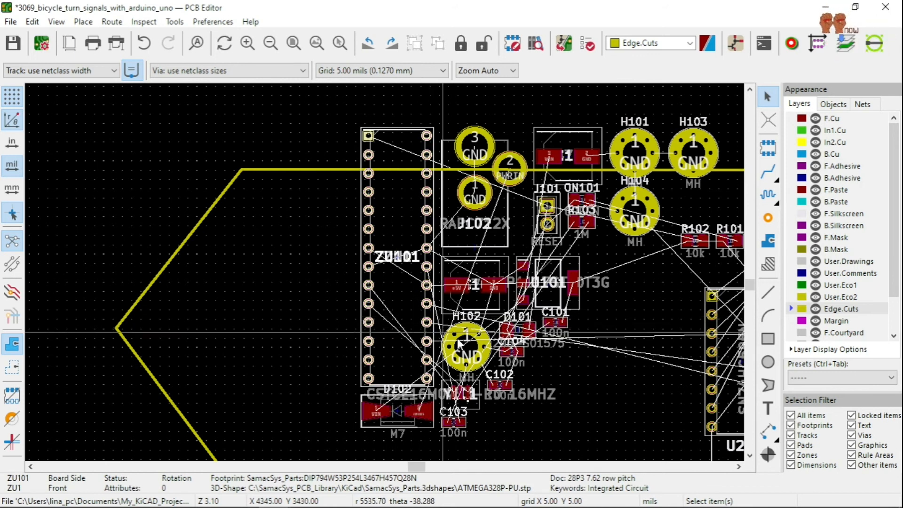
{"action": "scroll", "coordinate": [385, 274], "scroll_direction": "down", "scroll_amount": 1}
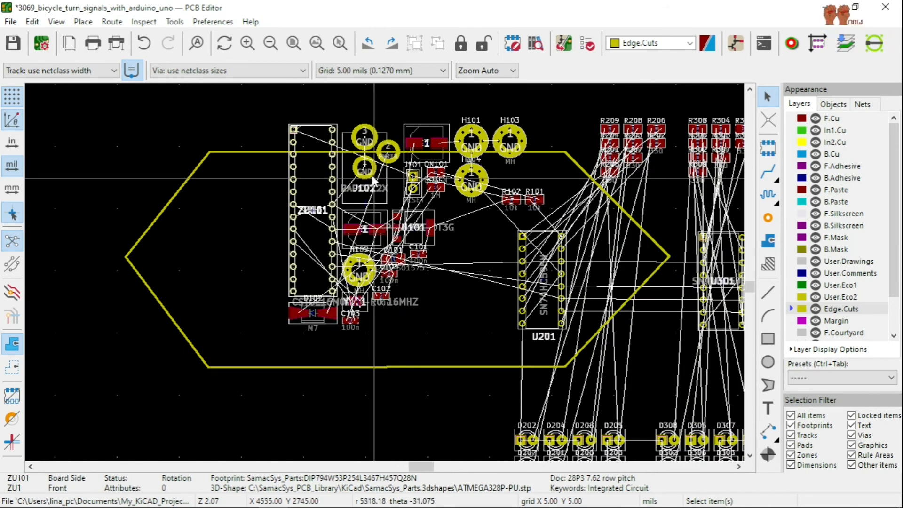
{"action": "left_click", "coordinate": [372, 189]}
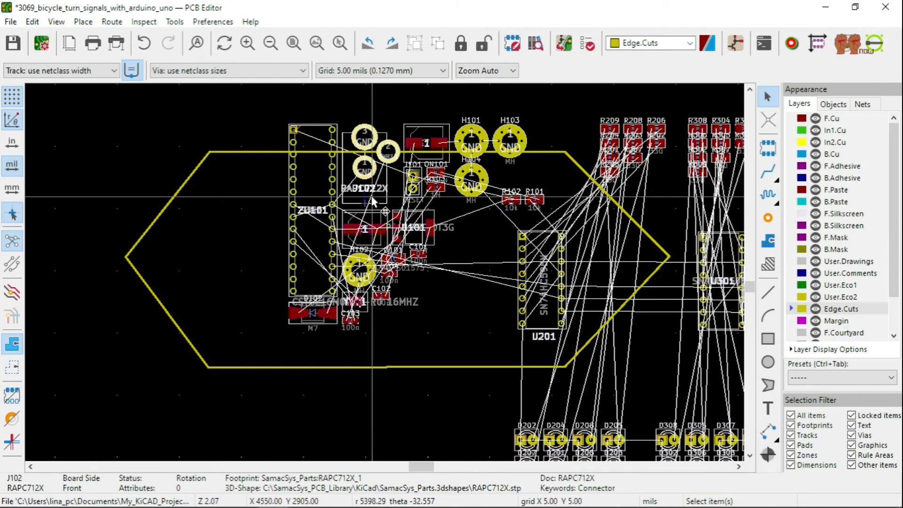
{"action": "key", "text": "m"}
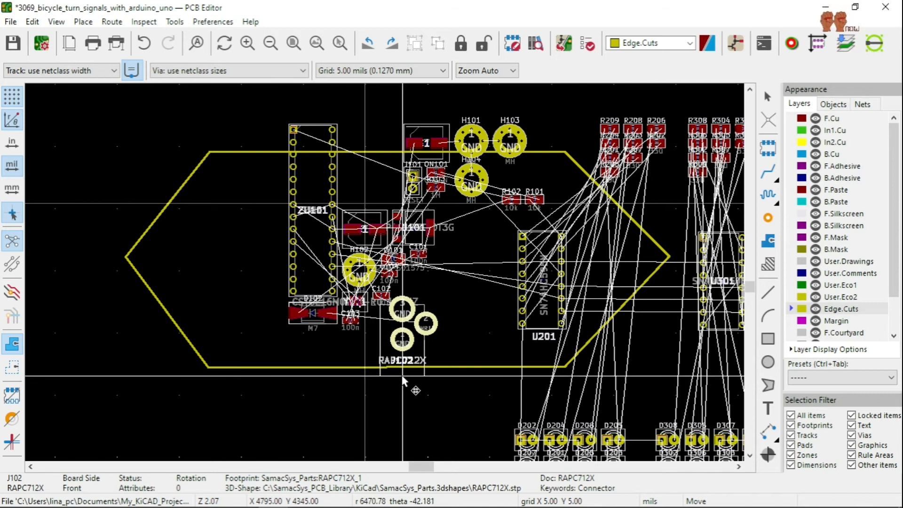
{"action": "left_click", "coordinate": [403, 376]}
{"action": "left_click", "coordinate": [460, 336]}
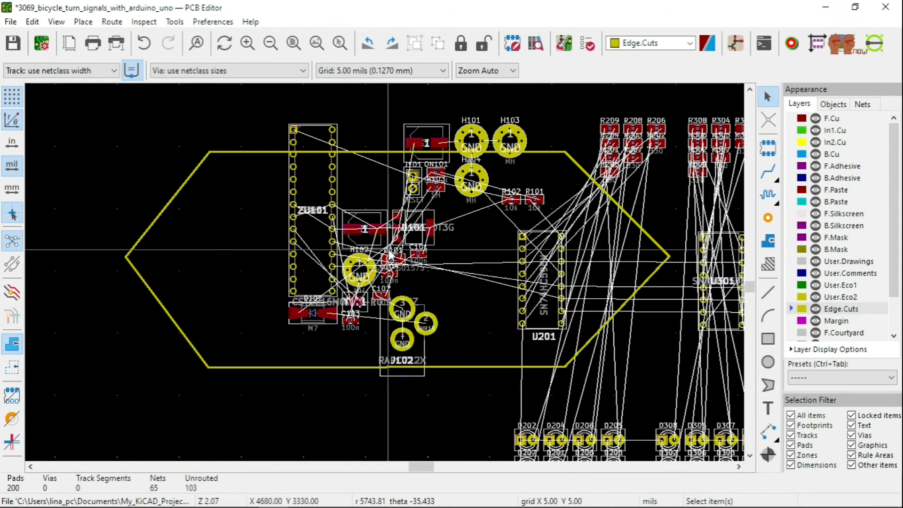
Move the PC102 capacitor to just below D102, inside the board's lower edge.
{"action": "scroll", "coordinate": [366, 248], "scroll_direction": "up", "scroll_amount": 4}
{"action": "scroll", "coordinate": [386, 277], "scroll_direction": "down", "scroll_amount": 3}
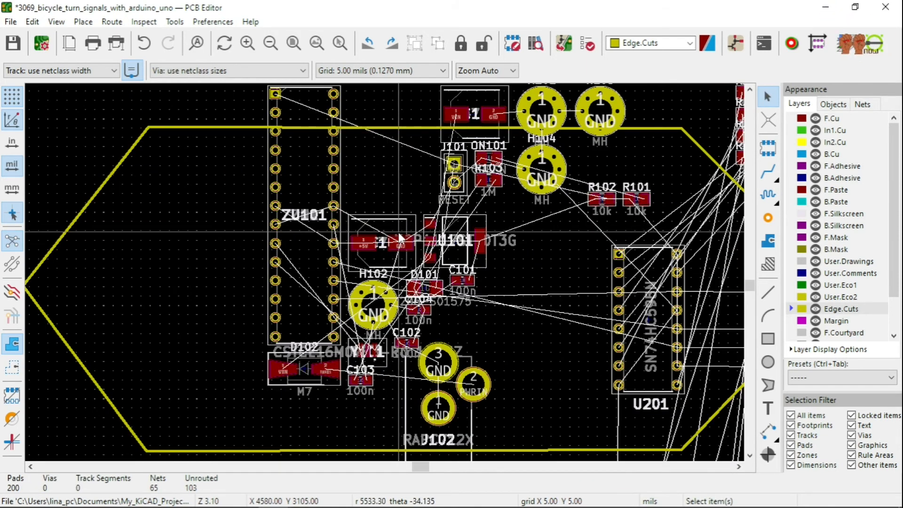
{"action": "left_click", "coordinate": [400, 243]}
{"action": "left_click_drag", "start_coordinate": [400, 243], "coordinate": [284, 423]}
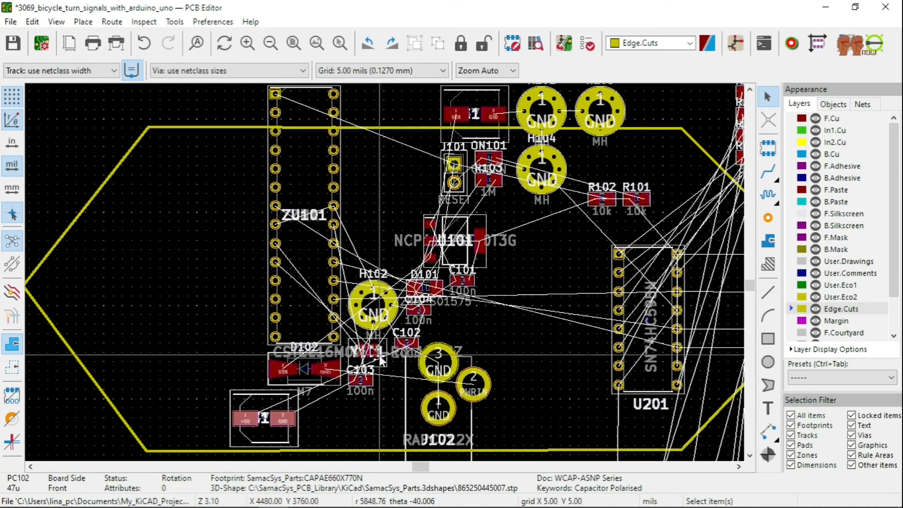
{"action": "scroll", "coordinate": [383, 357], "scroll_direction": "up", "scroll_amount": 2}
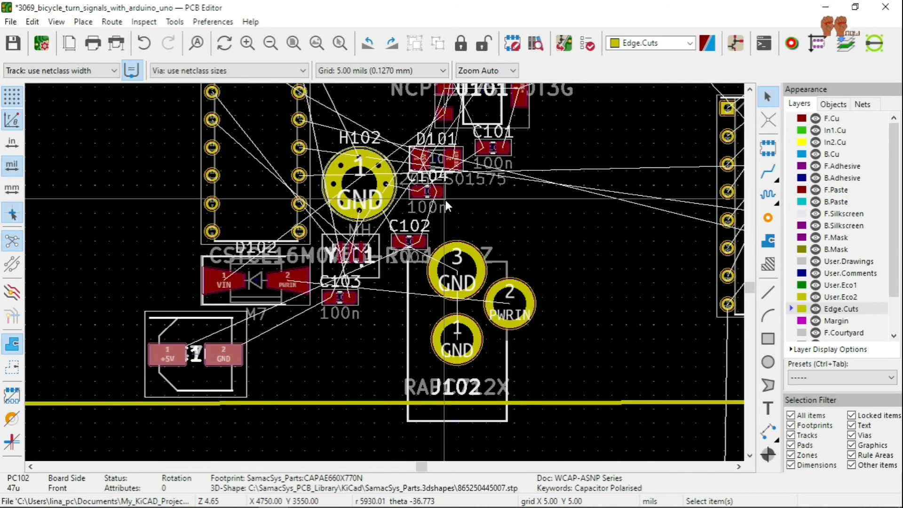
Move U101 down near the board's lower edge beside J102 and rotate it by three quarter turns.
{"action": "scroll", "coordinate": [445, 199], "scroll_direction": "down", "scroll_amount": 2}
{"action": "left_click_drag", "start_coordinate": [437, 199], "coordinate": [482, 393]}
{"action": "key", "text": "r"}
{"action": "key", "text": "r"}
{"action": "key", "text": "r"}
{"action": "scroll", "coordinate": [472, 257], "scroll_direction": "down", "scroll_amount": 1}
Place mounting holes H104, H101, H102 and H103 near the outline's four obtuse corners, shifting U201 left and up.
{"action": "left_click", "coordinate": [401, 185]}
{"action": "left_click_drag", "start_coordinate": [401, 185], "coordinate": [196, 188]}
{"action": "left_click_drag", "start_coordinate": [402, 146], "coordinate": [242, 353]}
{"action": "scroll", "coordinate": [396, 283], "scroll_direction": "up", "scroll_amount": 1}
{"action": "left_click_drag", "start_coordinate": [223, 263], "coordinate": [489, 383]}
{"action": "scroll", "coordinate": [486, 243], "scroll_direction": "down", "scroll_amount": 2}
{"action": "left_click_drag", "start_coordinate": [385, 271], "coordinate": [286, 232]}
{"action": "scroll", "coordinate": [370, 249], "scroll_direction": "up", "scroll_amount": 2}
{"action": "left_click_drag", "start_coordinate": [367, 126], "coordinate": [396, 167]}
Place resistors R101 and R102 side by side near the board's upper edge, between ON101 and H103.
{"action": "left_click_drag", "start_coordinate": [401, 216], "coordinate": [300, 173]}
{"action": "left_click_drag", "start_coordinate": [373, 216], "coordinate": [301, 201]}
{"action": "left_click_drag", "start_coordinate": [343, 175], "coordinate": [343, 174]}
Move J102 slightly further down across the board's lower edge.
{"action": "scroll", "coordinate": [344, 175], "scroll_direction": "down", "scroll_amount": 2}
{"action": "scroll", "coordinate": [204, 265], "scroll_direction": "up", "scroll_amount": 2}
{"action": "scroll", "coordinate": [326, 282], "scroll_direction": "up", "scroll_amount": 2}
{"action": "left_click_drag", "start_coordinate": [291, 223], "coordinate": [165, 112]}
{"action": "scroll", "coordinate": [282, 217], "scroll_direction": "down", "scroll_amount": 2}
{"action": "scroll", "coordinate": [322, 186], "scroll_direction": "up", "scroll_amount": 2}
{"action": "left_click_drag", "start_coordinate": [388, 246], "coordinate": [380, 282]}
Move C102, C104 and D101 into the board's left end, below H104.
{"action": "scroll", "coordinate": [385, 141], "scroll_direction": "down", "scroll_amount": 3}
{"action": "scroll", "coordinate": [397, 245], "scroll_direction": "up", "scroll_amount": 2}
{"action": "left_click_drag", "start_coordinate": [301, 313], "coordinate": [46, 158]}
{"action": "left_click_drag", "start_coordinate": [318, 262], "coordinate": [45, 202]}
{"action": "left_click_drag", "start_coordinate": [343, 232], "coordinate": [197, 379]}
{"action": "scroll", "coordinate": [197, 379], "scroll_direction": "down", "scroll_amount": 3}
{"action": "left_click_drag", "start_coordinate": [381, 274], "coordinate": [301, 200]}
Rotate and reposition the remaining parts, with Y101 in the board's left end and ZU101 fully inside the outline.
{"action": "scroll", "coordinate": [301, 201], "scroll_direction": "up", "scroll_amount": 2}
{"action": "left_click_drag", "start_coordinate": [316, 277], "coordinate": [337, 252]}
{"action": "scroll", "coordinate": [377, 312], "scroll_direction": "down", "scroll_amount": 2}
{"action": "scroll", "coordinate": [385, 272], "scroll_direction": "up", "scroll_amount": 2}
{"action": "key", "text": "r"}
{"action": "scroll", "coordinate": [401, 200], "scroll_direction": "down", "scroll_amount": 3}
{"action": "scroll", "coordinate": [384, 273], "scroll_direction": "up", "scroll_amount": 4}
{"action": "key", "text": "r"}
{"action": "key", "text": "r"}
{"action": "key", "text": "r"}
{"action": "scroll", "coordinate": [387, 276], "scroll_direction": "down", "scroll_amount": 1}
{"action": "key", "text": "r"}
{"action": "scroll", "coordinate": [388, 276], "scroll_direction": "up", "scroll_amount": 3}
{"action": "scroll", "coordinate": [389, 272], "scroll_direction": "down", "scroll_amount": 6}
{"action": "scroll", "coordinate": [383, 276], "scroll_direction": "up", "scroll_amount": 2}
{"action": "key", "text": "r"}
Move capacitor PC102 inside the board's lower edge, beneath D102 and beside H101.
{"action": "left_click", "coordinate": [310, 361]}
{"action": "left_click_drag", "start_coordinate": [310, 361], "coordinate": [287, 358]}
{"action": "left_click_drag", "start_coordinate": [310, 394], "coordinate": [300, 396]}
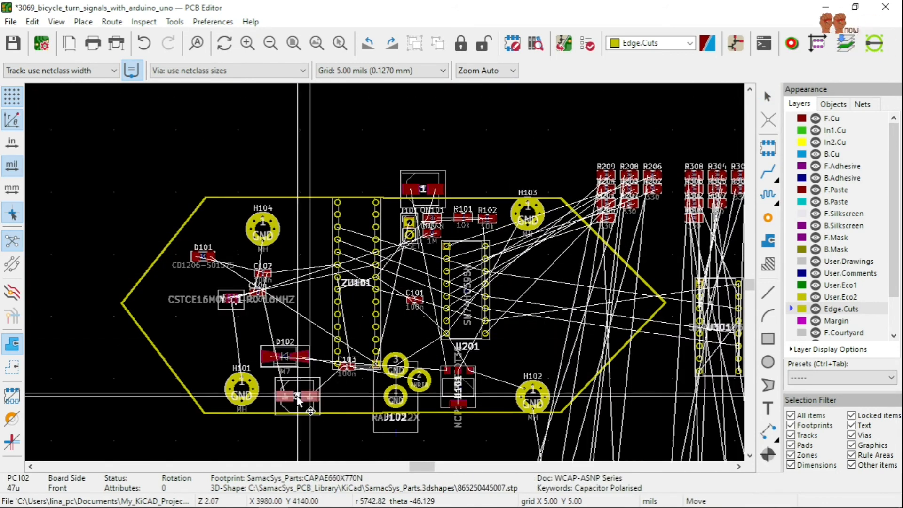
Move C103 beneath C104 in the board's left end and shift J102 and U101 slightly right along the lower edge.
{"action": "left_click_drag", "start_coordinate": [347, 367], "coordinate": [307, 344]}
{"action": "scroll", "coordinate": [307, 344], "scroll_direction": "up", "scroll_amount": 4}
{"action": "scroll", "coordinate": [384, 272], "scroll_direction": "down", "scroll_amount": 3}
{"action": "left_click_drag", "start_coordinate": [384, 271], "coordinate": [326, 248]}
{"action": "left_click_drag", "start_coordinate": [509, 358], "coordinate": [555, 360]}
{"action": "scroll", "coordinate": [442, 235], "scroll_direction": "down", "scroll_amount": 1}
Place U201 to the left of ZU101 and bring U301 into the right half of the board outline.
{"action": "left_click_drag", "start_coordinate": [442, 235], "coordinate": [183, 235]}
{"action": "scroll", "coordinate": [386, 272], "scroll_direction": "down", "scroll_amount": 1}
{"action": "scroll", "coordinate": [384, 271], "scroll_direction": "up", "scroll_amount": 4}
{"action": "scroll", "coordinate": [384, 272], "scroll_direction": "down", "scroll_amount": 2}
{"action": "scroll", "coordinate": [306, 297], "scroll_direction": "down", "scroll_amount": 2}
{"action": "left_click", "coordinate": [338, 254]}
{"action": "left_click", "coordinate": [400, 285]}
{"action": "scroll", "coordinate": [160, 252], "scroll_direction": "down", "scroll_amount": 1}
{"action": "scroll", "coordinate": [384, 272], "scroll_direction": "up", "scroll_amount": 3}
Shift ZU101 slightly to the right so it clears U201.
{"action": "left_click_drag", "start_coordinate": [362, 360], "coordinate": [329, 352]}
{"action": "scroll", "coordinate": [658, 366], "scroll_direction": "down", "scroll_amount": 1}
{"action": "left_click_drag", "start_coordinate": [309, 264], "coordinate": [326, 264]}
{"action": "scroll", "coordinate": [384, 272], "scroll_direction": "down", "scroll_amount": 3}
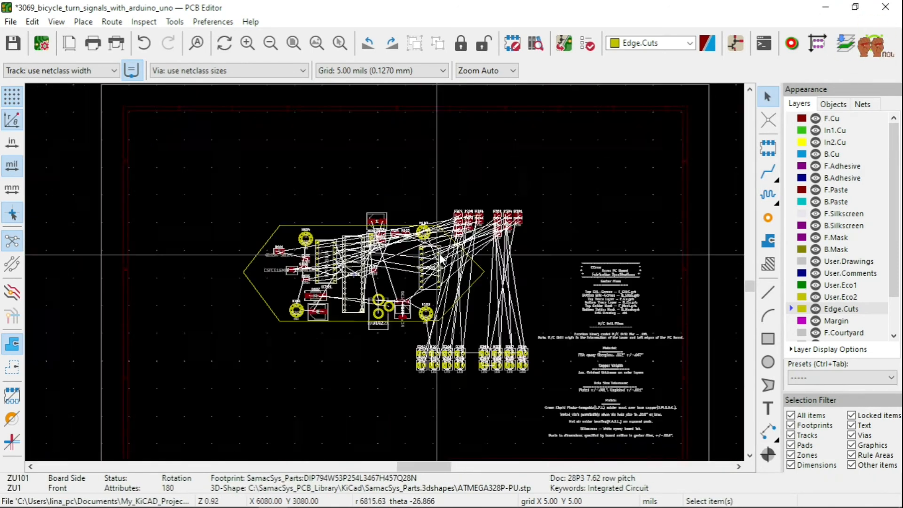
Save the board layout.
{"action": "scroll", "coordinate": [422, 363], "scroll_direction": "up", "scroll_amount": 2}
{"action": "scroll", "coordinate": [384, 272], "scroll_direction": "down", "scroll_amount": 2}
{"action": "left_click", "coordinate": [10, 22]}
{"action": "left_click", "coordinate": [28, 36]}
Open the board in the 3D view and examine the component placement from an angle.
{"action": "left_click", "coordinate": [57, 22]}
{"action": "left_click", "coordinate": [89, 73]}
{"action": "left_click_drag", "start_coordinate": [482, 278], "coordinate": [548, 131]}
{"action": "left_click_drag", "start_coordinate": [420, 218], "coordinate": [221, 325]}
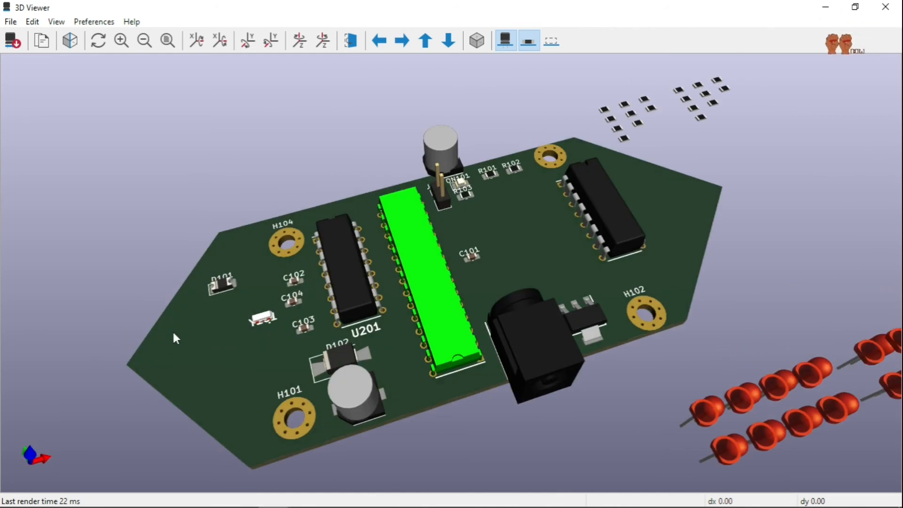
Return to the PCB layout and place LED D202 in the board's left tip, rotated 180 degrees.
{"action": "key", "text": "alt+Tab"}
{"action": "left_click", "coordinate": [478, 248]}
{"action": "key", "text": "m"}
{"action": "scroll", "coordinate": [384, 272], "scroll_direction": "down", "scroll_amount": 3}
{"action": "scroll", "coordinate": [385, 272], "scroll_direction": "up", "scroll_amount": 3}
{"action": "key", "text": "r"}
{"action": "key", "text": "r"}
{"action": "left_click", "coordinate": [116, 240]}
Rotate LEDs D205, D208 and D204 together and place them as a vertical column just right of D202.
{"action": "scroll", "coordinate": [384, 272], "scroll_direction": "down", "scroll_amount": 3}
{"action": "left_click_drag", "start_coordinate": [460, 319], "coordinate": [576, 352]}
{"action": "key", "text": "m"}
{"action": "key", "text": "r"}
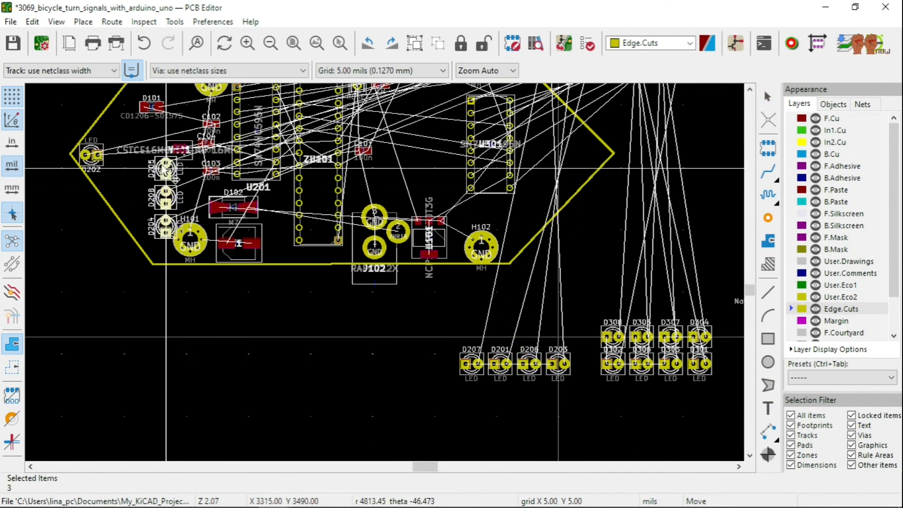
{"action": "scroll", "coordinate": [136, 143], "scroll_direction": "up", "scroll_amount": 3}
{"action": "left_click", "coordinate": [359, 242]}
Move D101 and crystal Y101 to the board's upper edge, between H104 and ZU101.
{"action": "left_click", "coordinate": [422, 195]}
{"action": "key", "text": "m"}
{"action": "left_click", "coordinate": [643, 93]}
{"action": "scroll", "coordinate": [495, 316], "scroll_direction": "up", "scroll_amount": 2}
{"action": "left_click", "coordinate": [384, 240]}
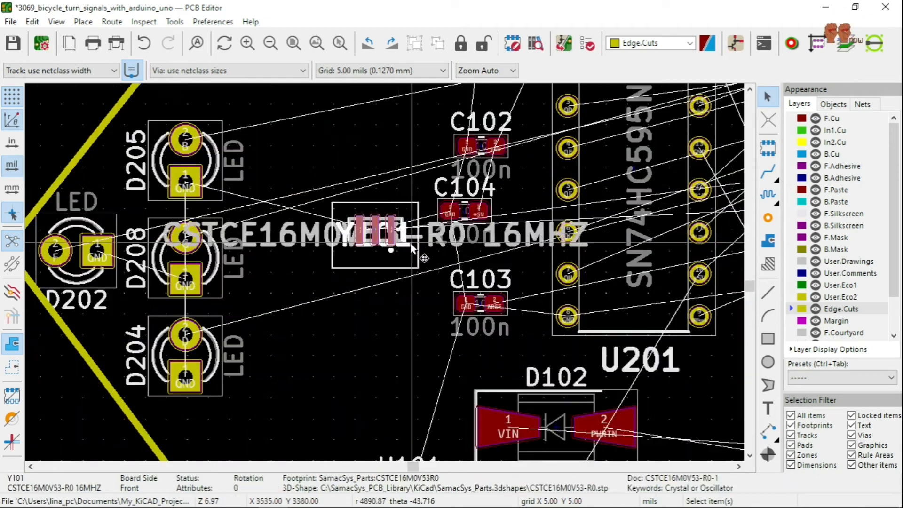
{"action": "scroll", "coordinate": [385, 273], "scroll_direction": "down", "scroll_amount": 5}
{"action": "left_click", "coordinate": [418, 193]}
Rotate LEDs D203, D206, D201 and D207 together and place them as a second vertical column in the board's left end.
{"action": "left_click_drag", "start_coordinate": [526, 382], "coordinate": [615, 414]}
{"action": "key", "text": "m"}
{"action": "key", "text": "r"}
{"action": "scroll", "coordinate": [332, 240], "scroll_direction": "up", "scroll_amount": 2}
{"action": "left_click", "coordinate": [384, 268]}
{"action": "scroll", "coordinate": [516, 281], "scroll_direction": "down", "scroll_amount": 2}
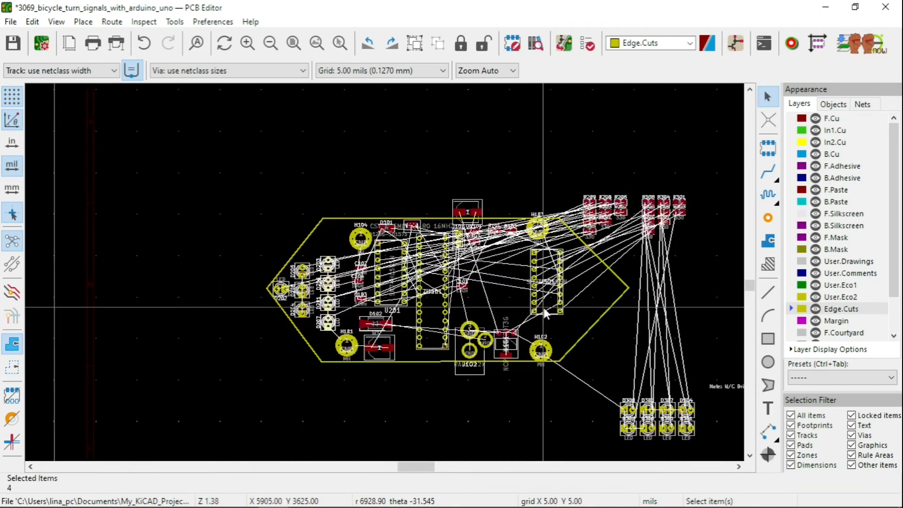
Rotate U301's SN74HC595N value text to 90 degrees and position it along the chip.
{"action": "scroll", "coordinate": [545, 310], "scroll_direction": "up", "scroll_amount": 1}
{"action": "left_click", "coordinate": [385, 271]}
{"action": "left_click", "coordinate": [331, 239]}
{"action": "scroll", "coordinate": [342, 251], "scroll_direction": "up", "scroll_amount": 1}
{"action": "key", "text": "r"}
{"action": "left_click", "coordinate": [352, 257]}
Place LED D301 in the board's right tip.
{"action": "scroll", "coordinate": [352, 257], "scroll_direction": "down", "scroll_amount": 1}
{"action": "scroll", "coordinate": [635, 424], "scroll_direction": "up", "scroll_amount": 1}
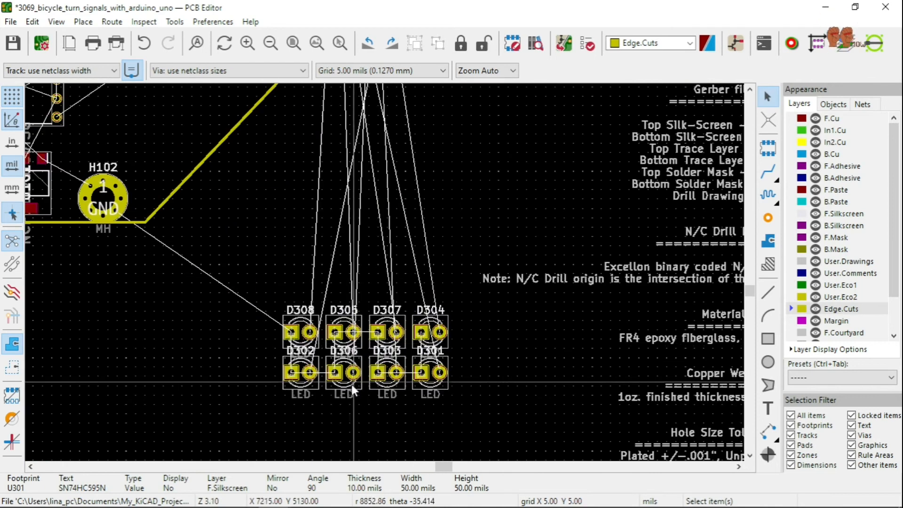
{"action": "key", "text": "m"}
{"action": "scroll", "coordinate": [384, 273], "scroll_direction": "down", "scroll_amount": 1}
{"action": "scroll", "coordinate": [384, 273], "scroll_direction": "up", "scroll_amount": 2}
{"action": "left_click", "coordinate": [390, 252]}
Rotate LEDs D302, D306 and D303 together and place them as a vertical column just left of D301.
{"action": "scroll", "coordinate": [391, 254], "scroll_direction": "down", "scroll_amount": 3}
{"action": "scroll", "coordinate": [421, 391], "scroll_direction": "up", "scroll_amount": 2}
{"action": "left_click_drag", "start_coordinate": [257, 254], "coordinate": [370, 275]}
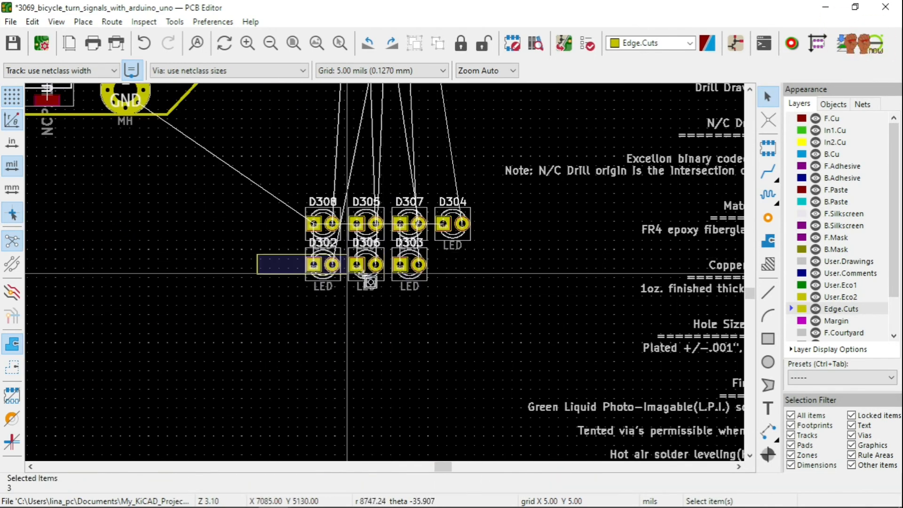
{"action": "scroll", "coordinate": [362, 188], "scroll_direction": "down", "scroll_amount": 3}
{"action": "key", "text": "m"}
{"action": "scroll", "coordinate": [321, 224], "scroll_direction": "up", "scroll_amount": 3}
{"action": "key", "text": "r"}
{"action": "left_click", "coordinate": [480, 156]}
Rotate LEDs D308, D305, D307 and D304 together and place them as a second vertical column in the board's right end.
{"action": "scroll", "coordinate": [322, 243], "scroll_direction": "down", "scroll_amount": 2}
{"action": "left_click_drag", "start_coordinate": [385, 338], "coordinate": [467, 365]}
{"action": "key", "text": "m"}
{"action": "scroll", "coordinate": [323, 184], "scroll_direction": "up", "scroll_amount": 2}
{"action": "key", "text": "r"}
{"action": "left_click", "coordinate": [389, 281]}
Move resistors R201 to R209 beside H104 and R301 to R309 beneath H103, inside the board outline.
{"action": "scroll", "coordinate": [389, 278], "scroll_direction": "down", "scroll_amount": 3}
{"action": "scroll", "coordinate": [662, 248], "scroll_direction": "up", "scroll_amount": 2}
{"action": "left_click_drag", "start_coordinate": [192, 145], "coordinate": [327, 268]}
{"action": "key", "text": "m"}
{"action": "scroll", "coordinate": [283, 212], "scroll_direction": "down", "scroll_amount": 2}
{"action": "left_click", "coordinate": [391, 217]}
{"action": "left_click_drag", "start_coordinate": [352, 131], "coordinate": [520, 240]}
{"action": "key", "text": "m"}
{"action": "scroll", "coordinate": [384, 272], "scroll_direction": "down", "scroll_amount": 2}
{"action": "scroll", "coordinate": [384, 273], "scroll_direction": "up", "scroll_amount": 2}
{"action": "left_click", "coordinate": [388, 202]}
Save the board with all LEDs and resistors placed.
{"action": "scroll", "coordinate": [384, 272], "scroll_direction": "down", "scroll_amount": 4}
{"action": "left_click", "coordinate": [375, 212]}
{"action": "scroll", "coordinate": [383, 275], "scroll_direction": "up", "scroll_amount": 3}
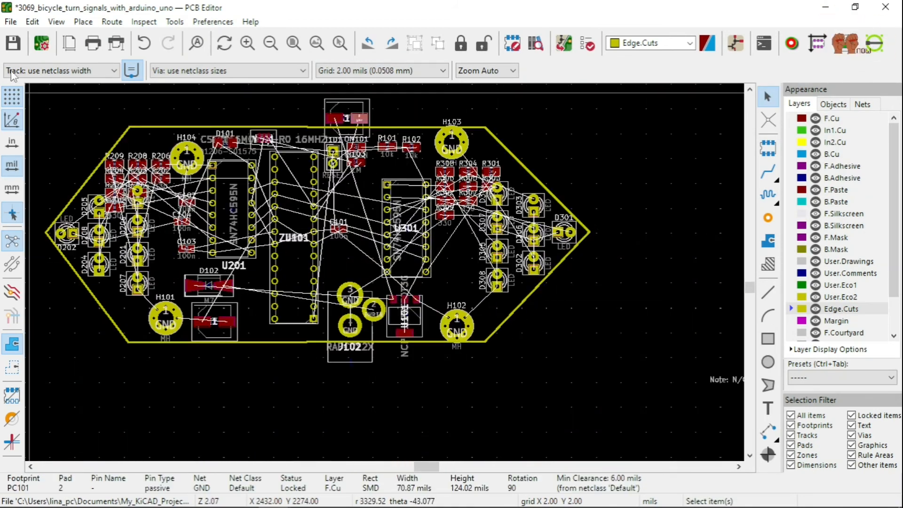
{"action": "key", "text": "ctrl+s"}
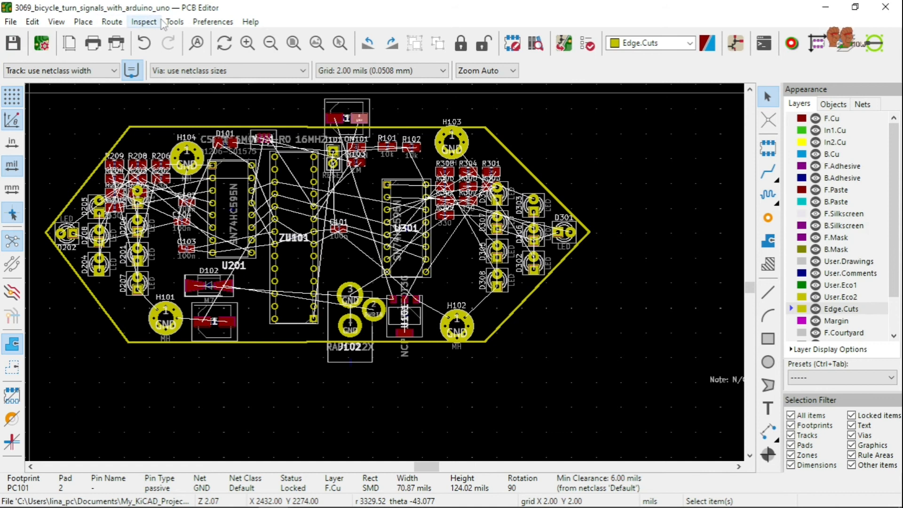
Open the 3D view and examine the whole board, including the LED arrows at both ends and capacitor PC101.
{"action": "left_click", "coordinate": [56, 22]}
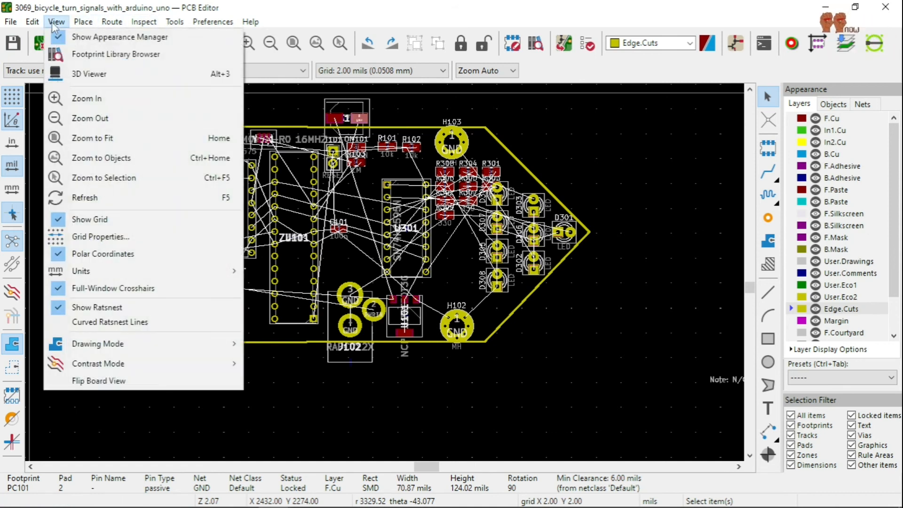
{"action": "left_click", "coordinate": [94, 73]}
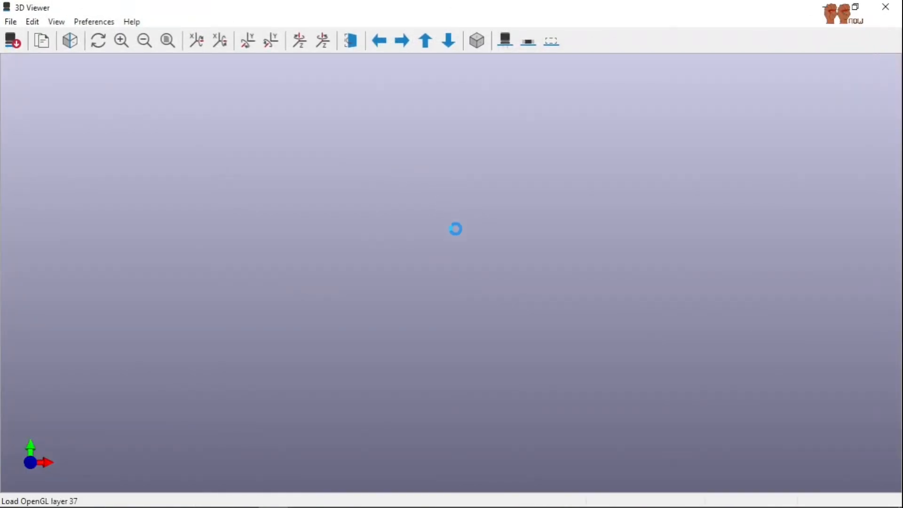
{"action": "scroll", "coordinate": [480, 278], "scroll_direction": "up", "scroll_amount": 2}
{"action": "left_click_drag", "start_coordinate": [479, 271], "coordinate": [444, 254]}
{"action": "left_click_drag", "start_coordinate": [481, 381], "coordinate": [623, 292]}
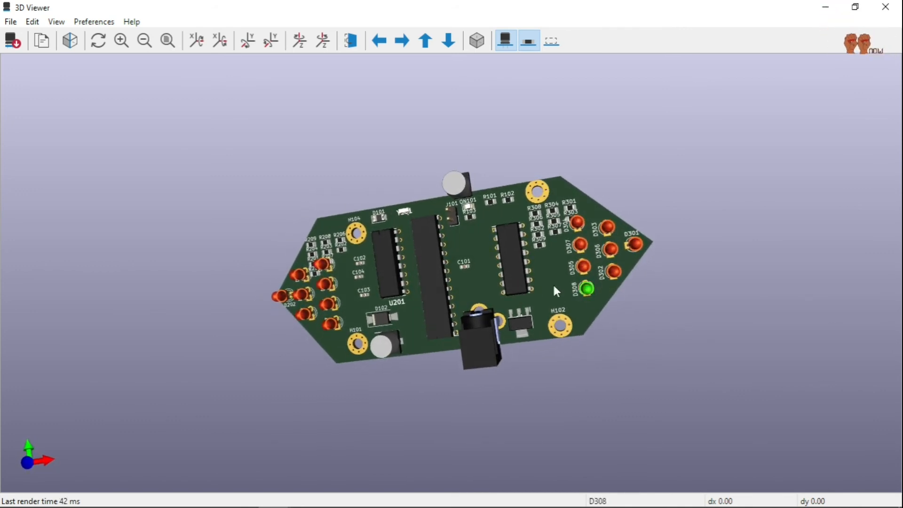
{"action": "left_click_drag", "start_coordinate": [487, 249], "coordinate": [514, 223]}
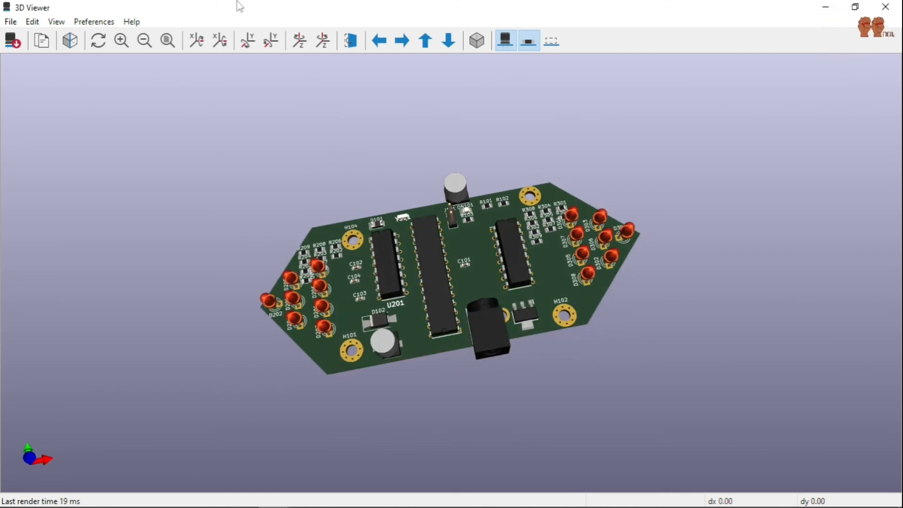
{"action": "left_click_drag", "start_coordinate": [494, 286], "coordinate": [478, 285]}
{"action": "scroll", "coordinate": [471, 279], "scroll_direction": "up", "scroll_amount": 4}
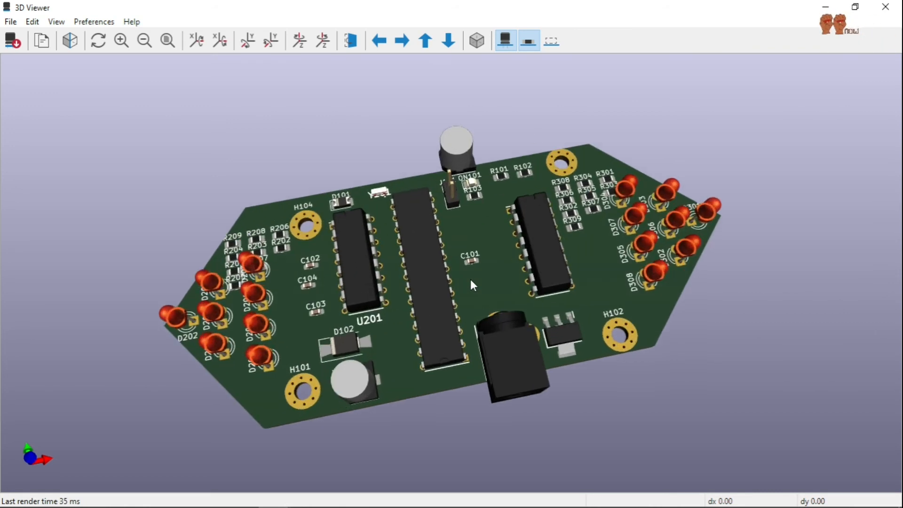
{"action": "scroll", "coordinate": [456, 285], "scroll_direction": "up", "scroll_amount": 1}
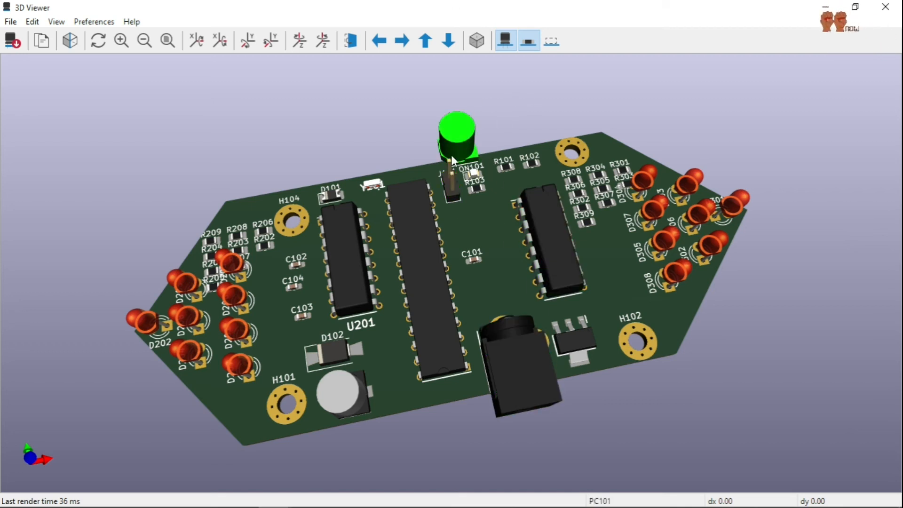
Examine the power jack J102 at the lower edge, the ZU101 chip and the right-end LEDs from several angles.
{"action": "left_click_drag", "start_coordinate": [495, 348], "coordinate": [495, 298]}
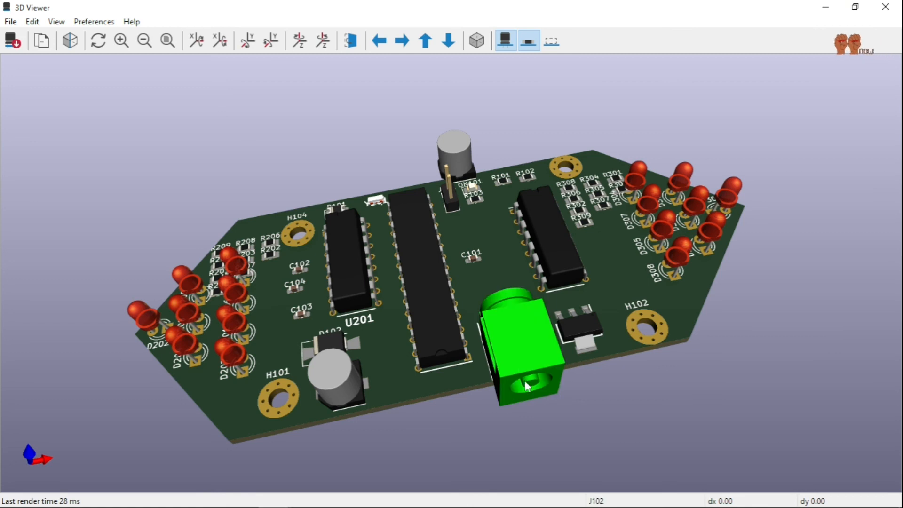
{"action": "left_click_drag", "start_coordinate": [516, 280], "coordinate": [480, 443]}
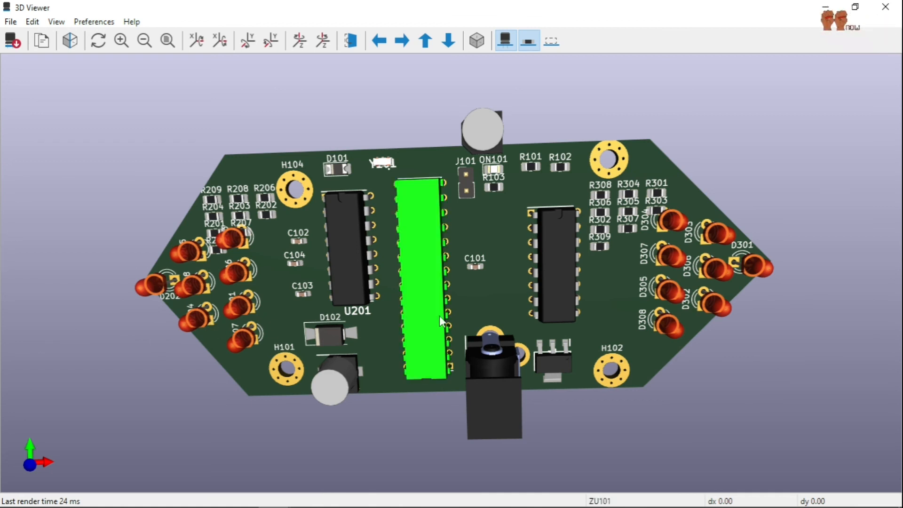
{"action": "left_click_drag", "start_coordinate": [472, 297], "coordinate": [473, 259]}
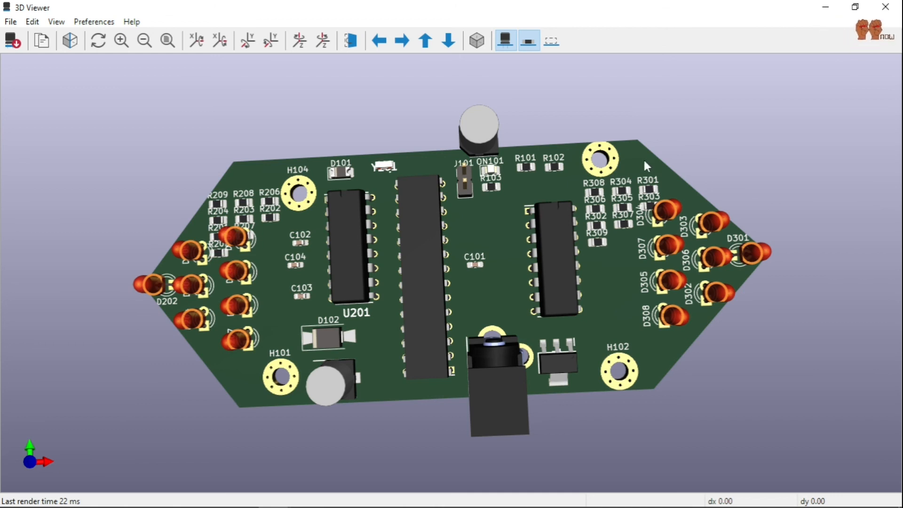
{"action": "left_click_drag", "start_coordinate": [664, 175], "coordinate": [661, 276]}
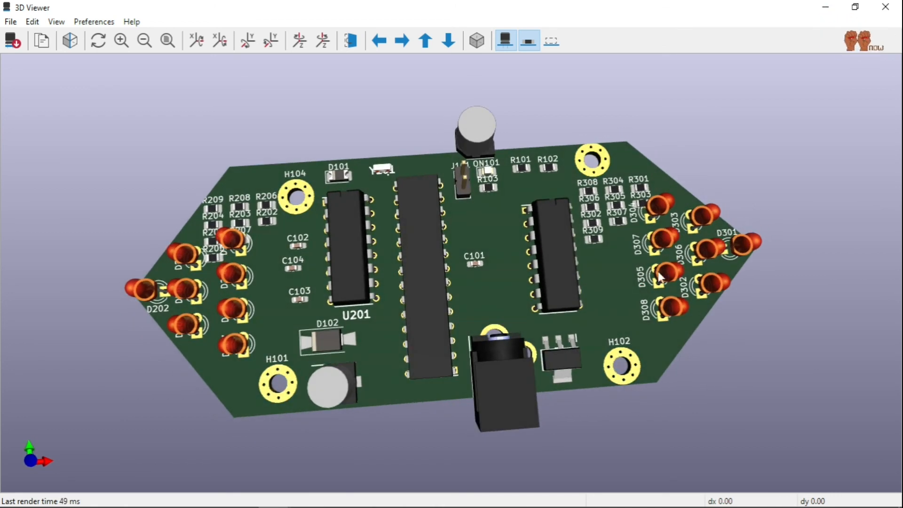
Examine the full component layout from tilted angles and close up, including the central chips, connectors and both LED arrows.
{"action": "left_click_drag", "start_coordinate": [634, 321], "coordinate": [603, 338]}
{"action": "left_click_drag", "start_coordinate": [512, 363], "coordinate": [370, 384]}
{"action": "left_click_drag", "start_coordinate": [642, 397], "coordinate": [670, 260]}
{"action": "left_click_drag", "start_coordinate": [498, 295], "coordinate": [380, 255]}
{"action": "left_click_drag", "start_coordinate": [383, 185], "coordinate": [390, 141]}
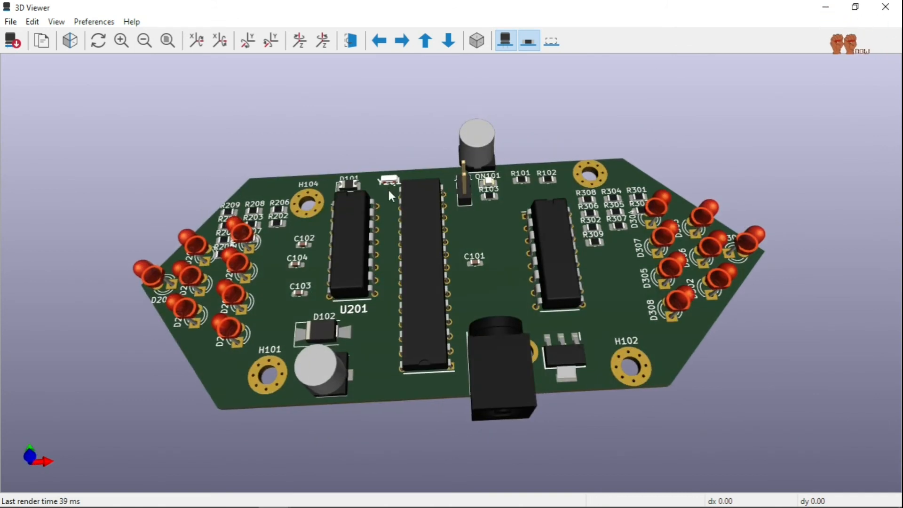
{"action": "scroll", "coordinate": [389, 188], "scroll_direction": "up", "scroll_amount": 5}
{"action": "mouse_move", "coordinate": [323, 165]}
{"action": "left_mouse_down"}
{"action": "mouse_move", "coordinate": [343, 232]}
{"action": "mouse_move", "coordinate": [326, 156]}
{"action": "mouse_move", "coordinate": [333, 177]}
{"action": "left_mouse_up"}
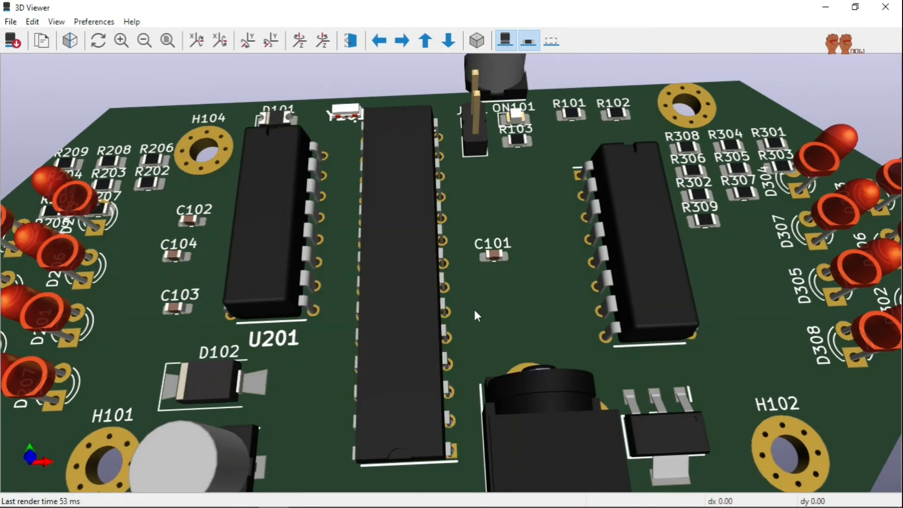
{"action": "scroll", "coordinate": [465, 254], "scroll_direction": "down", "scroll_amount": 2}
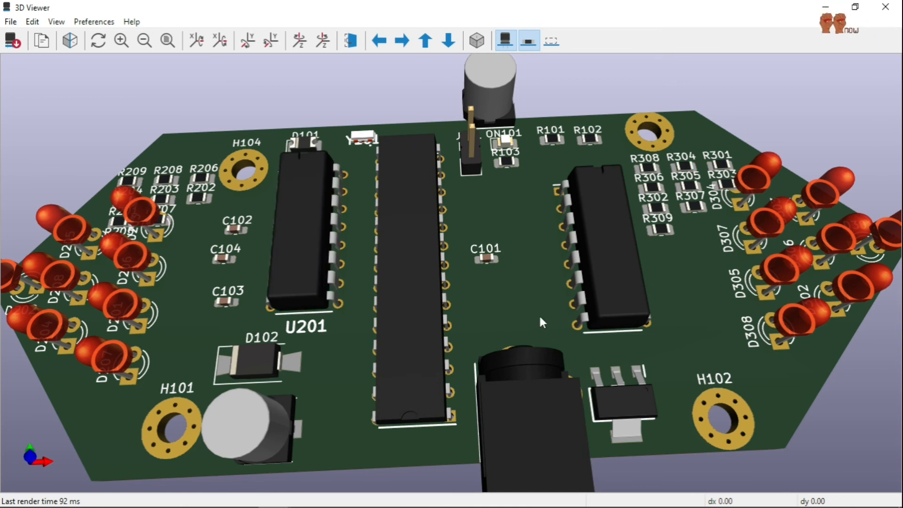
{"action": "scroll", "coordinate": [539, 315], "scroll_direction": "down", "scroll_amount": 2}
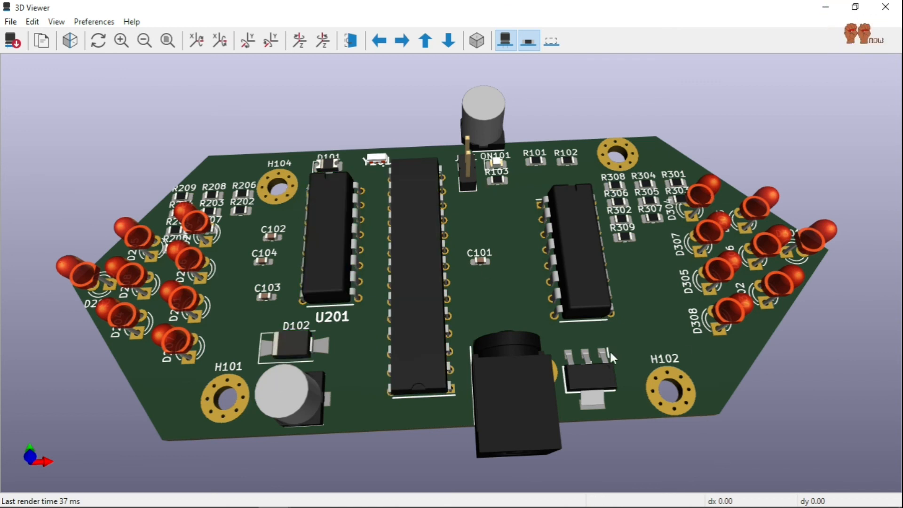
Export the current 3D view of the whole board as 3069_bicycle_turn_signals_with_arduino_uno.png in the project folder.
{"action": "left_click_drag", "start_coordinate": [641, 328], "coordinate": [638, 343]}
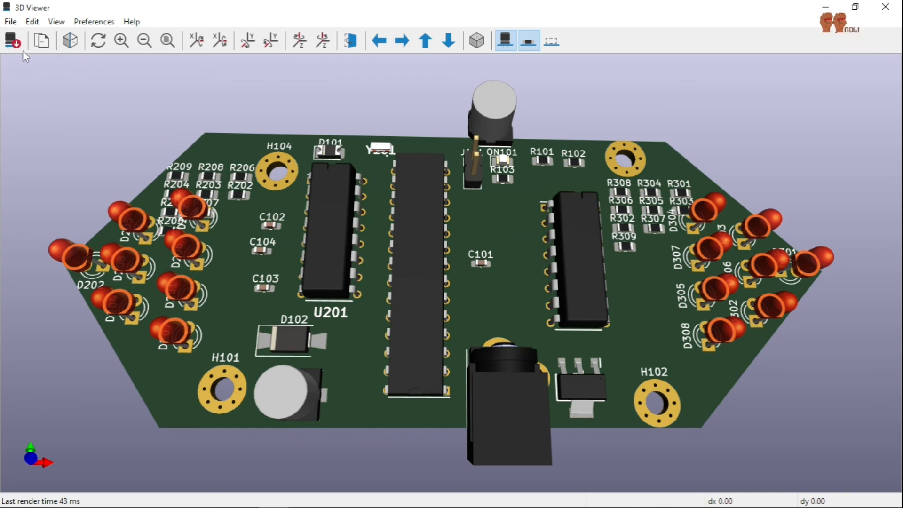
{"action": "left_click", "coordinate": [10, 21]}
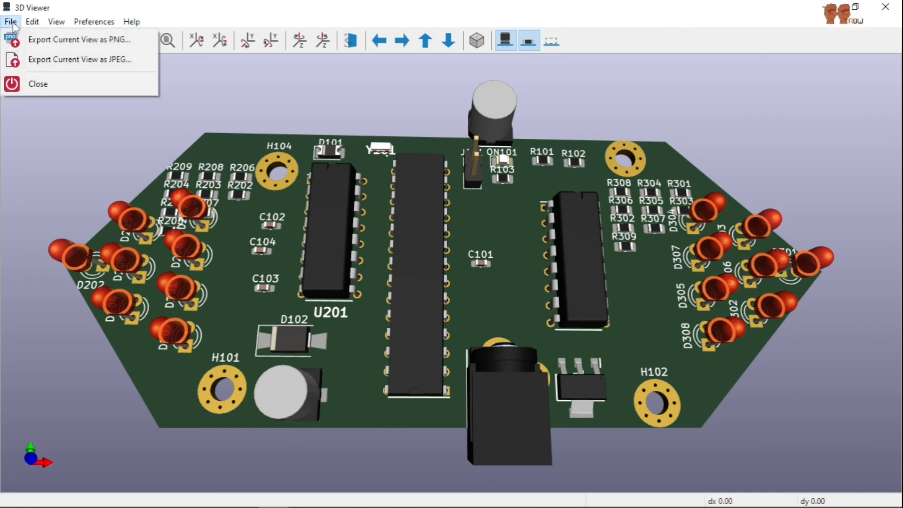
{"action": "mouse_move", "coordinate": [31, 23]}
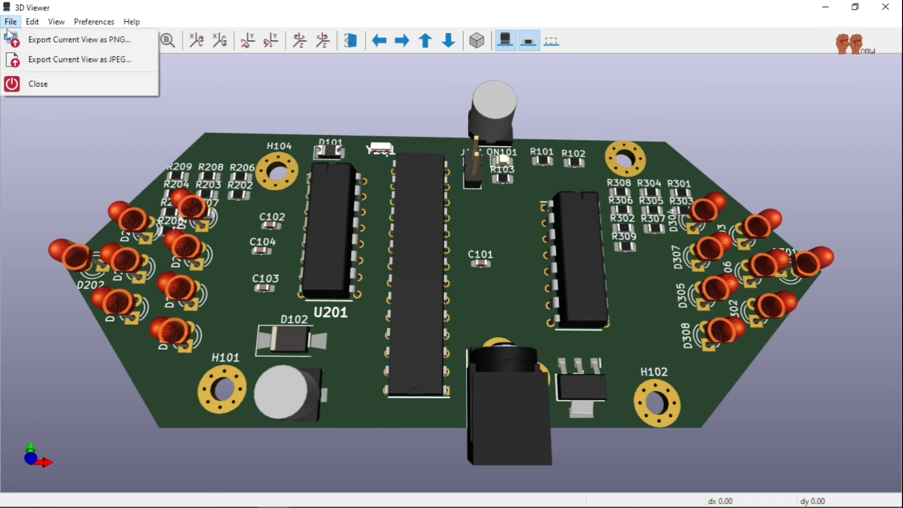
{"action": "left_click", "coordinate": [27, 46]}
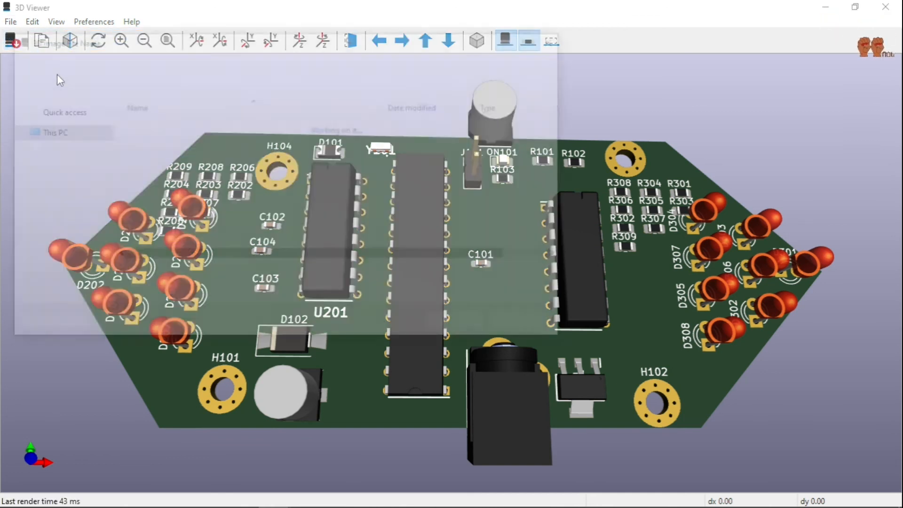
{"action": "left_click", "coordinate": [463, 328]}
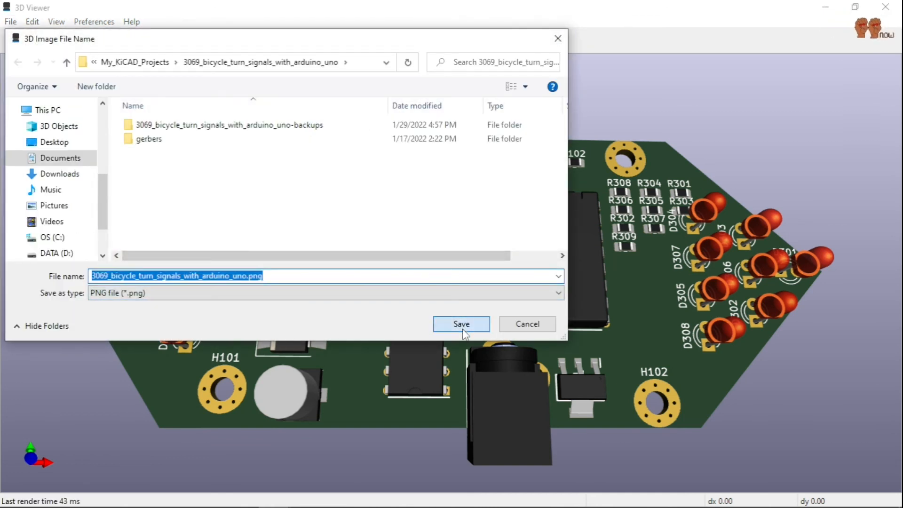